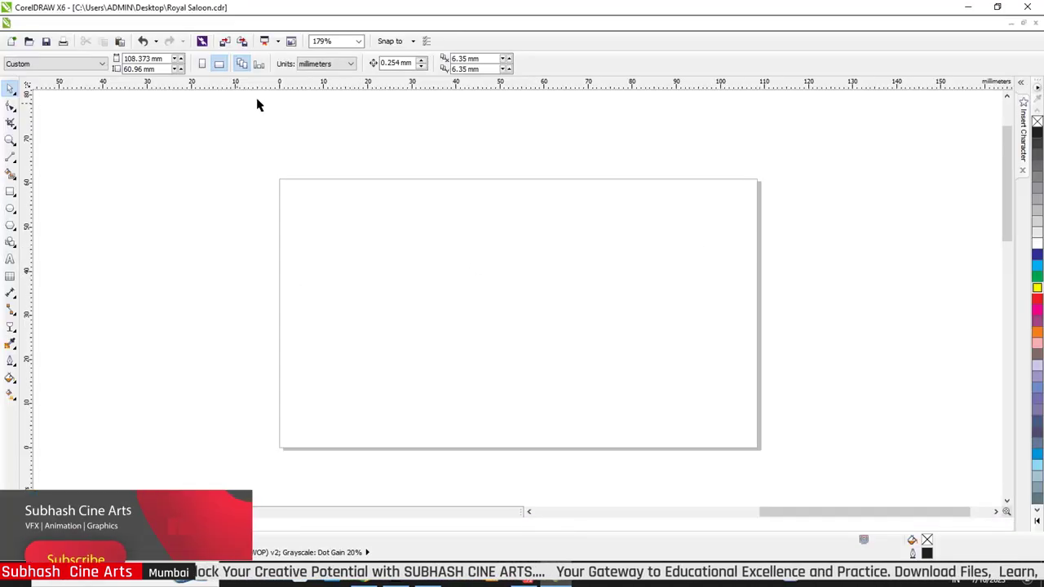
Step: Keep millimetres as the unit, set the page width to 108 mm and the height to 42 mm
{"action": "left_click", "coordinate": [323, 66]}
{"action": "left_click", "coordinate": [325, 85]}
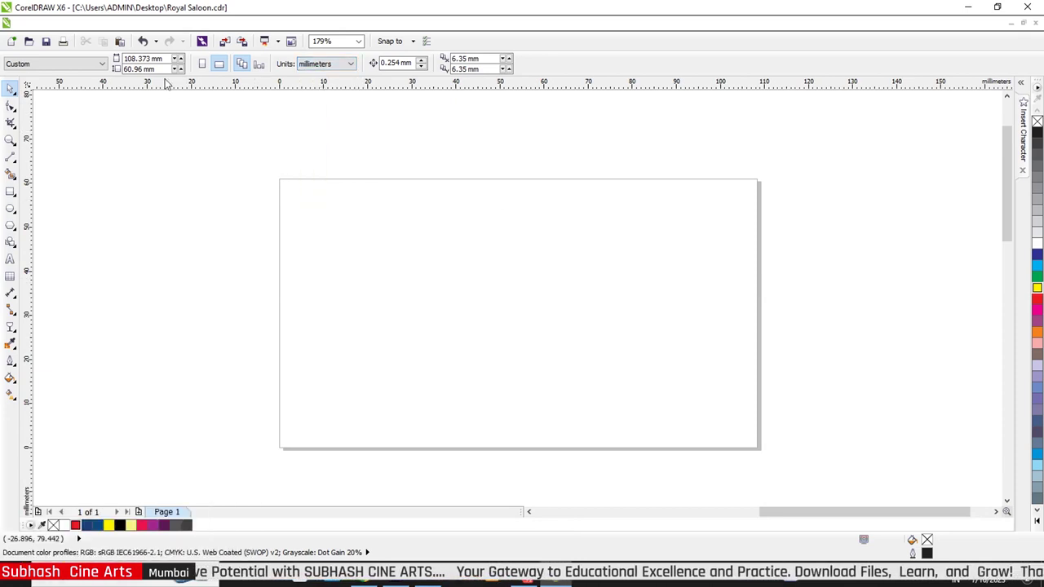
{"action": "left_click_drag", "start_coordinate": [163, 58], "coordinate": [125, 59]}
{"action": "type", "text": "108"}
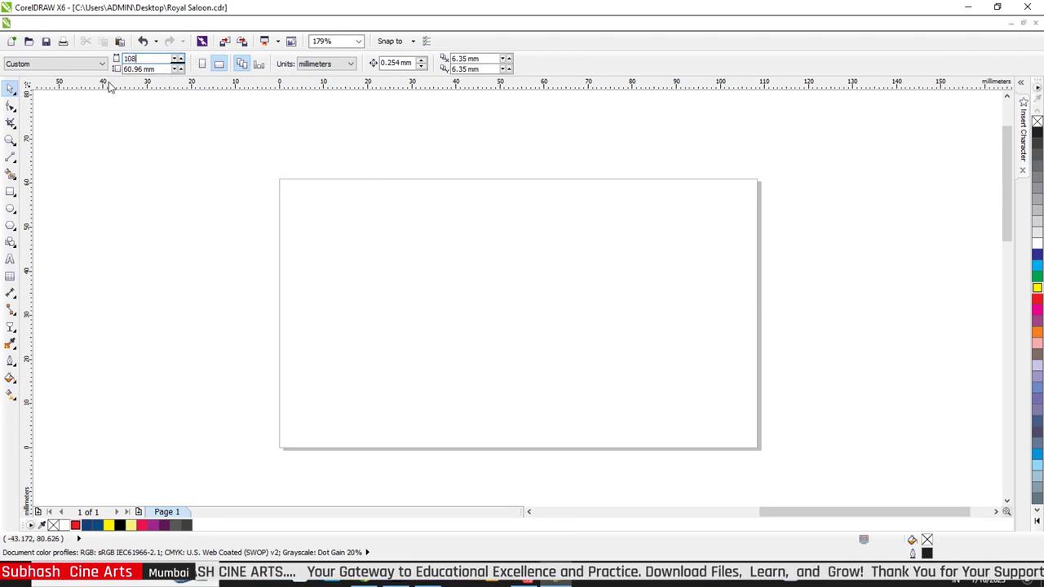
{"action": "left_click_drag", "start_coordinate": [155, 69], "coordinate": [121, 70]}
{"action": "type", "text": "42"}
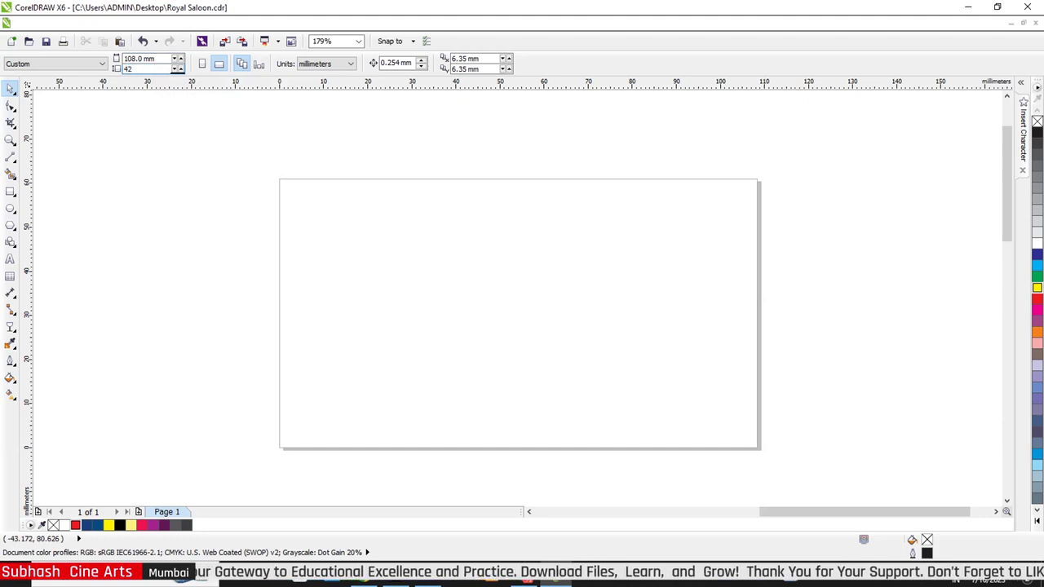
{"action": "key", "text": "Return"}
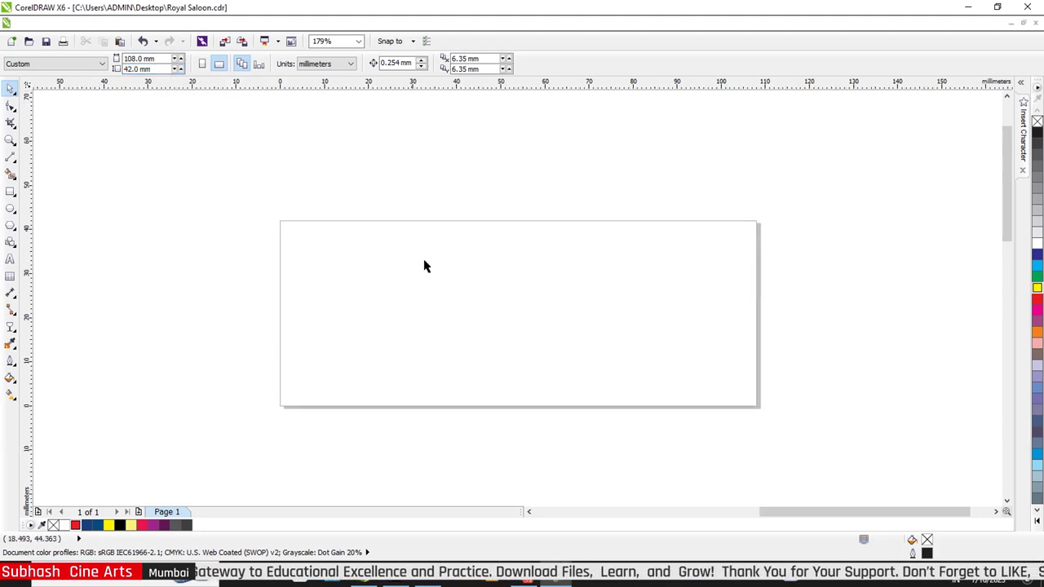
Step: Correct the page height to 45 mm
{"action": "scroll", "coordinate": [528, 339], "scroll_direction": "down", "scroll_amount": 2}
{"action": "scroll", "coordinate": [534, 367], "scroll_direction": "up", "scroll_amount": 3}
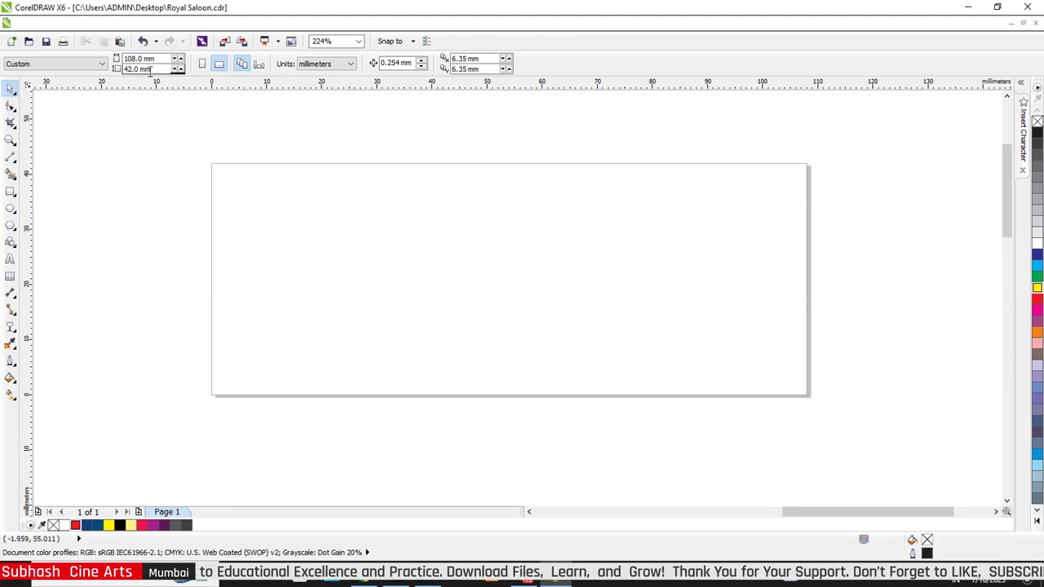
{"action": "left_click_drag", "start_coordinate": [150, 70], "coordinate": [120, 70]}
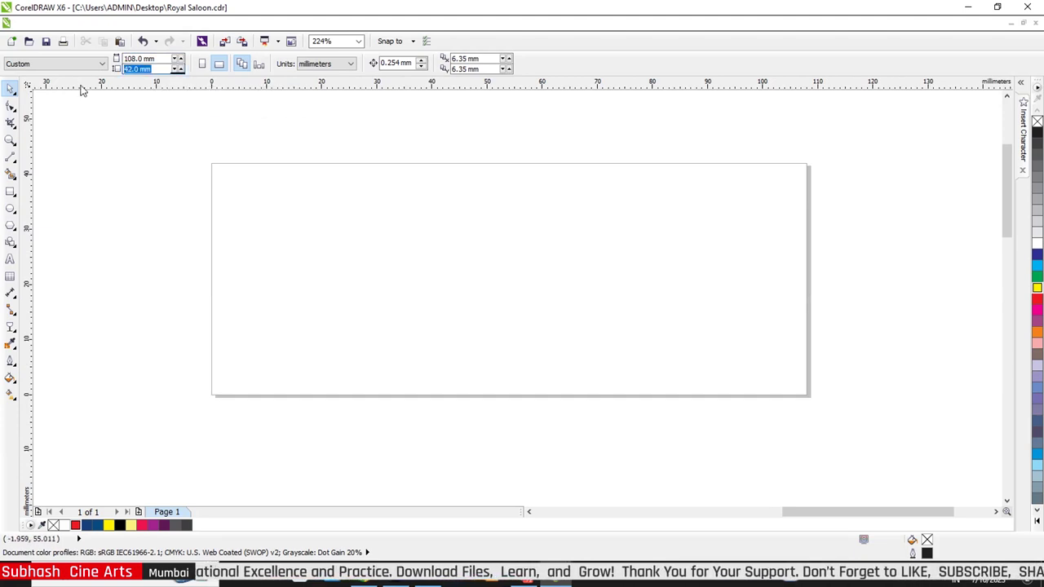
{"action": "type", "text": "45"}
{"action": "key", "text": "Return"}
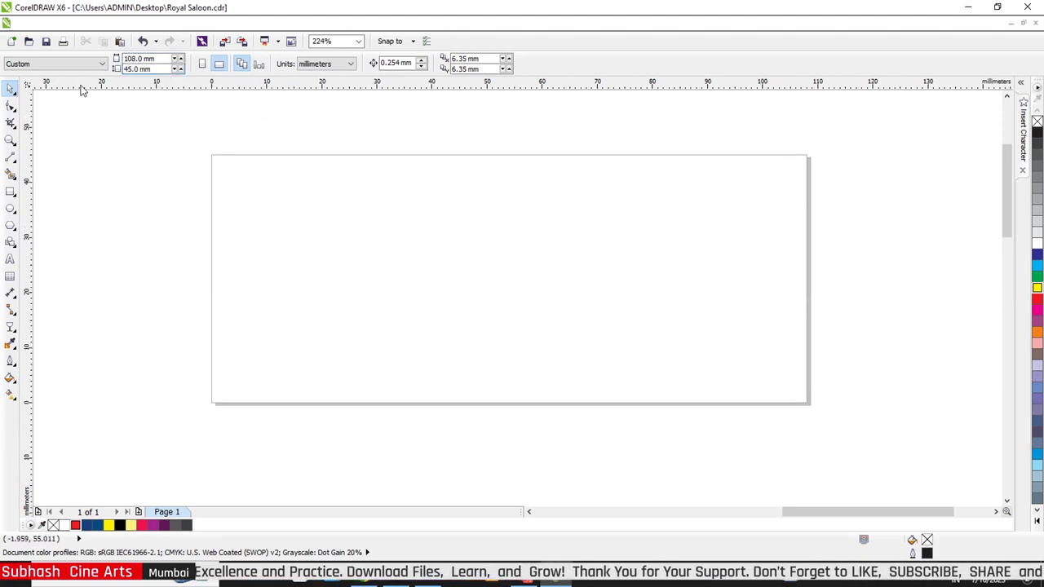
{"action": "scroll", "coordinate": [346, 249], "scroll_direction": "down", "scroll_amount": 1}
{"action": "scroll", "coordinate": [539, 270], "scroll_direction": "up", "scroll_amount": 1}
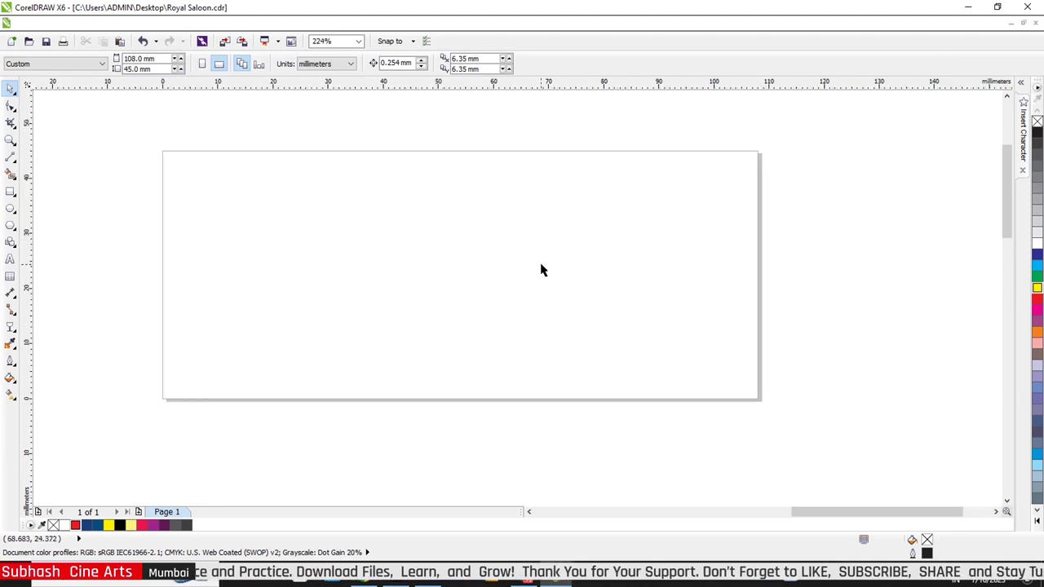
{"action": "scroll", "coordinate": [541, 270], "scroll_direction": "up", "scroll_amount": 1}
{"action": "scroll", "coordinate": [540, 270], "scroll_direction": "down", "scroll_amount": 1}
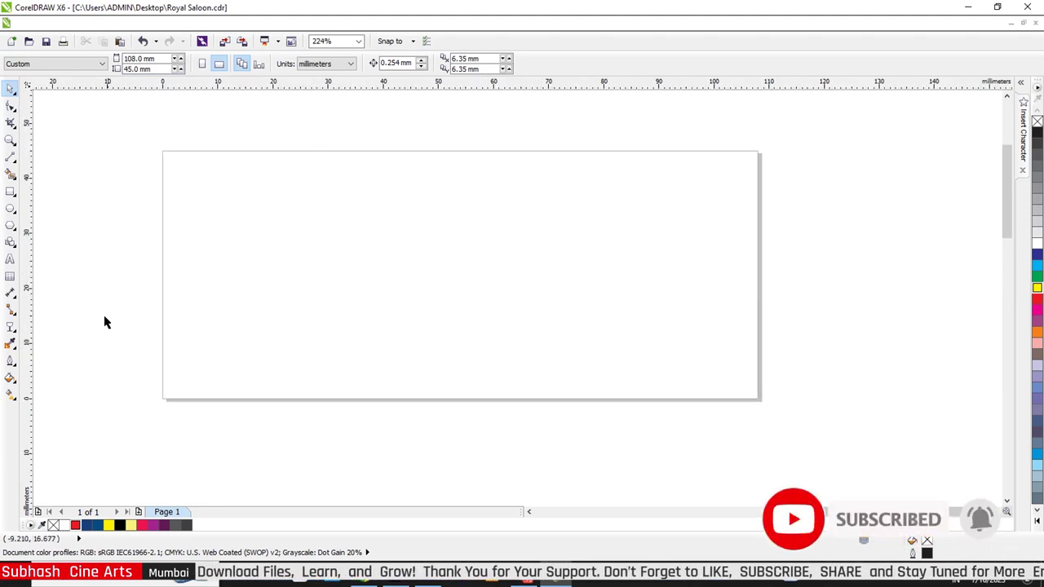
Step: Create a page-sized 108 × 45 mm rectangle filled black with no outline
{"action": "double_click", "coordinate": [10, 191]}
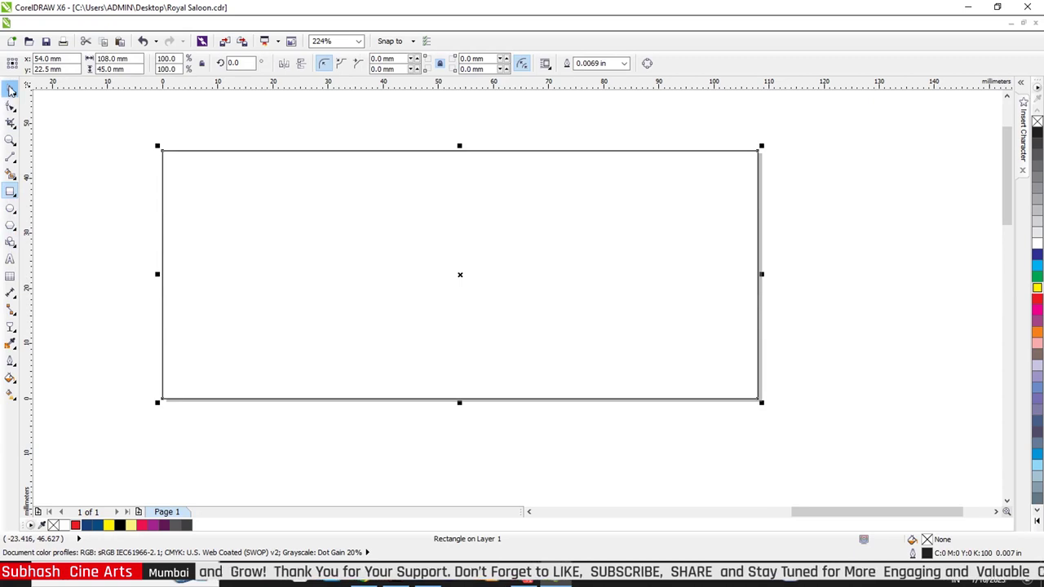
{"action": "left_click", "coordinate": [10, 89]}
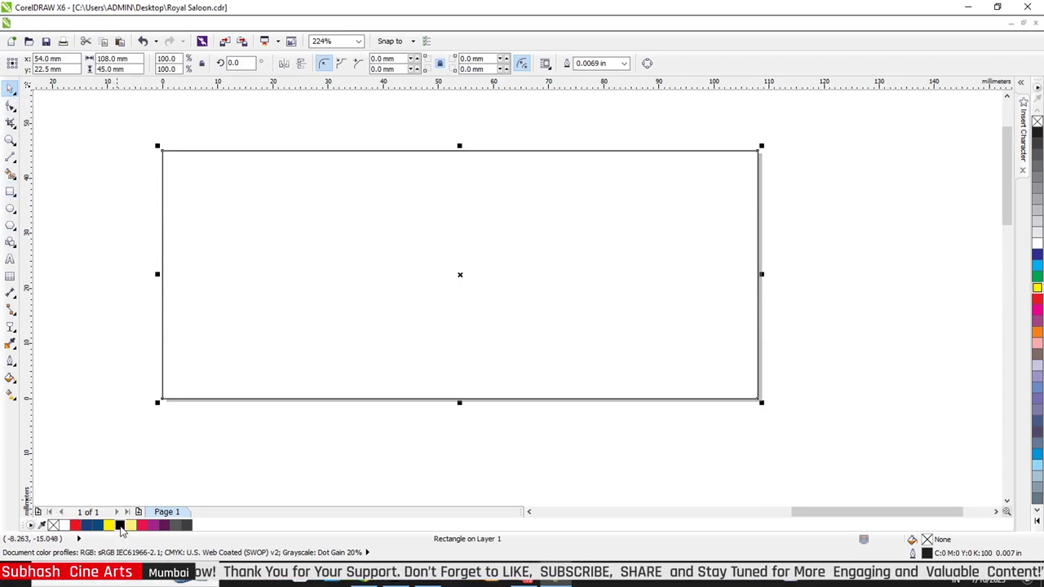
{"action": "left_click", "coordinate": [119, 525]}
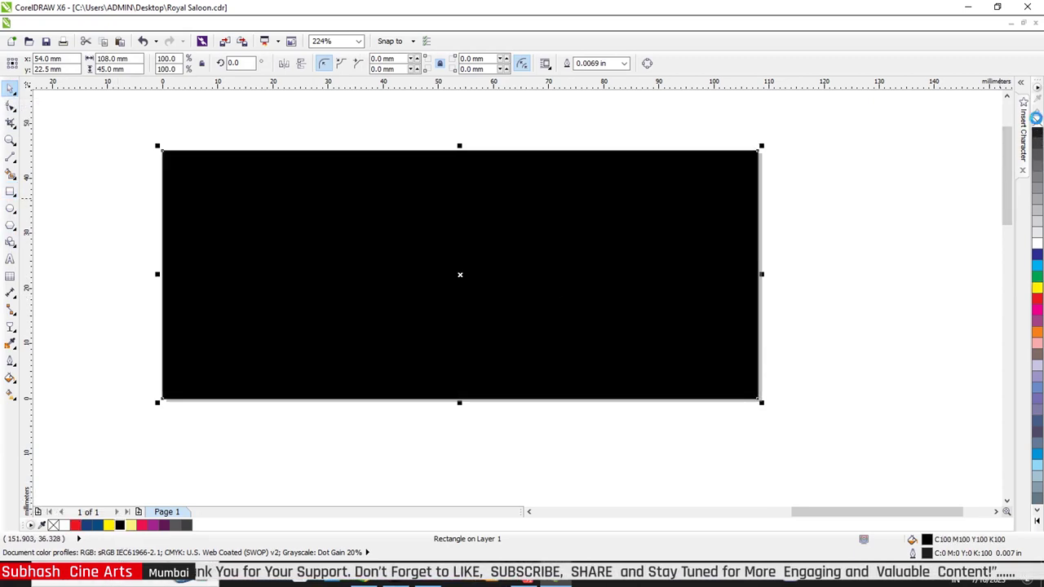
{"action": "right_click", "coordinate": [1035, 118]}
{"action": "scroll", "coordinate": [563, 283], "scroll_direction": "down", "scroll_amount": 2}
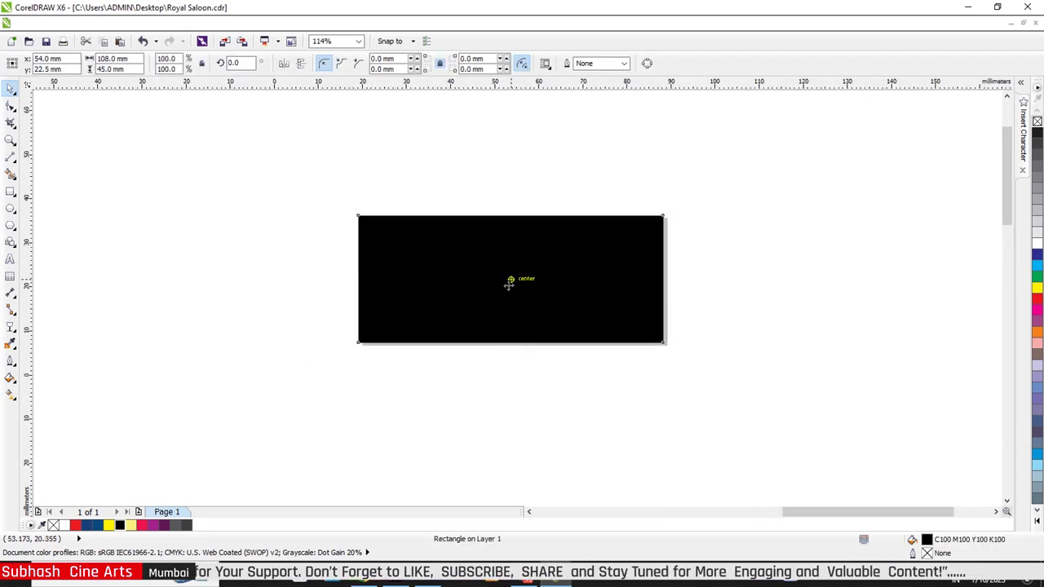
{"action": "scroll", "coordinate": [507, 284], "scroll_direction": "up", "scroll_amount": 4}
{"action": "scroll", "coordinate": [508, 284], "scroll_direction": "down", "scroll_amount": 1}
{"action": "scroll", "coordinate": [508, 284], "scroll_direction": "down", "scroll_amount": 1}
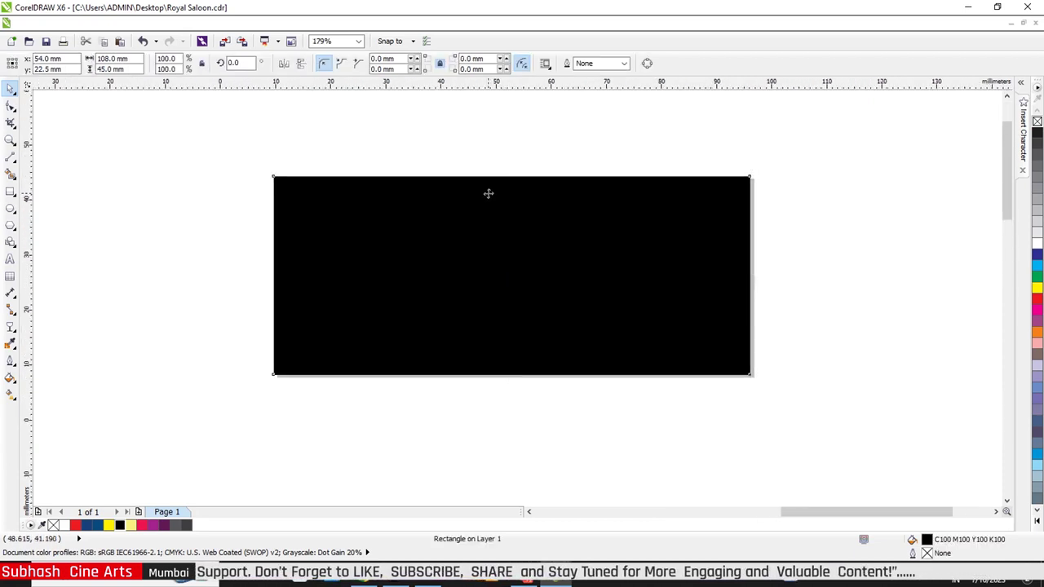
{"action": "scroll", "coordinate": [489, 193], "scroll_direction": "up", "scroll_amount": 1}
{"action": "left_click", "coordinate": [454, 163]}
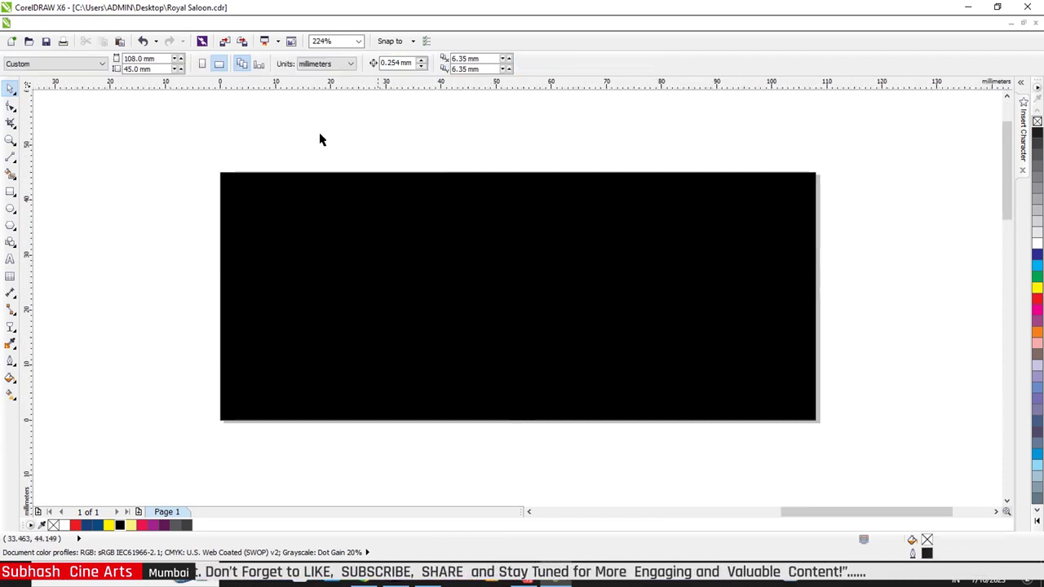
Step: Import the Model photo from Desktop > New folder and place it at the banner's left edge
{"action": "left_click", "coordinate": [226, 42]}
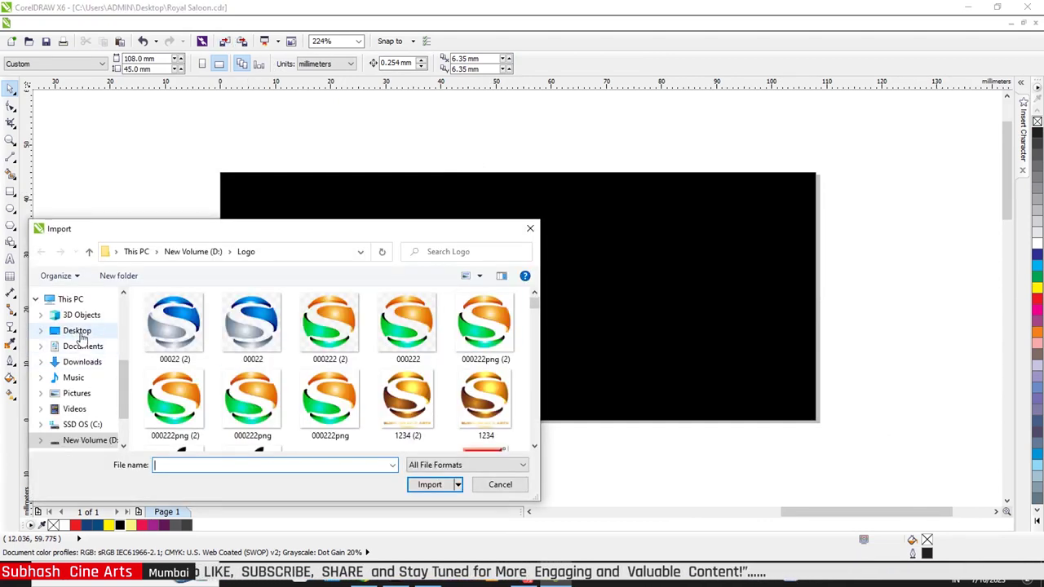
{"action": "left_click", "coordinate": [82, 330]}
{"action": "scroll", "coordinate": [534, 326], "scroll_direction": "down", "scroll_amount": 2}
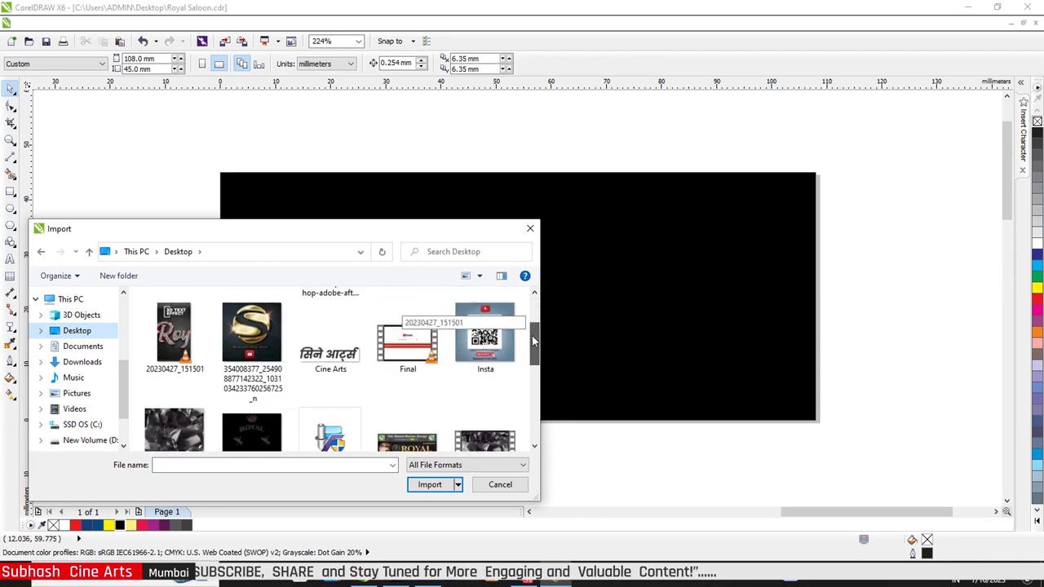
{"action": "scroll", "coordinate": [532, 335], "scroll_direction": "up", "scroll_amount": 2}
{"action": "double_click", "coordinate": [178, 344]}
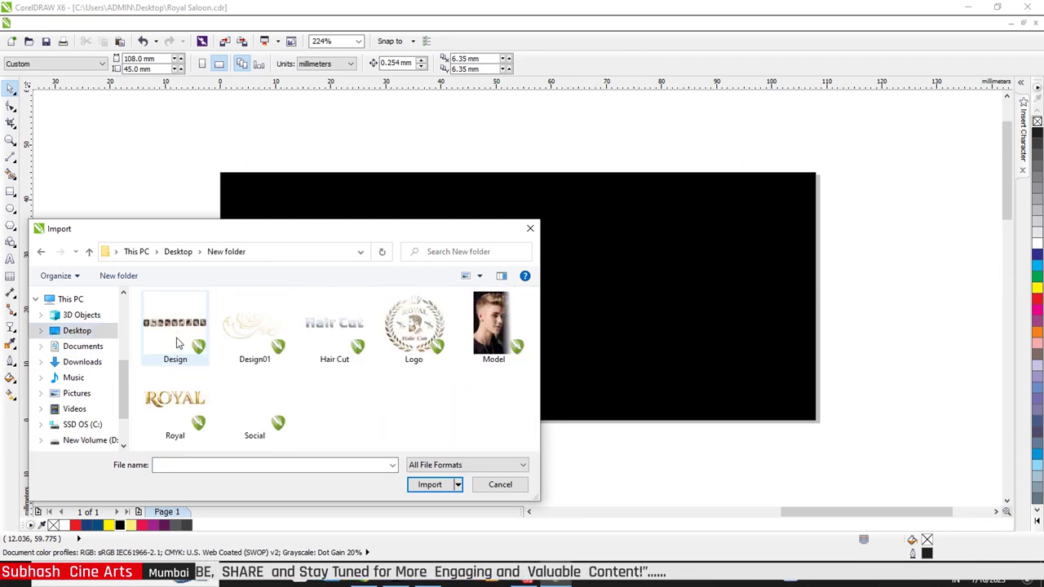
{"action": "left_click", "coordinate": [496, 352]}
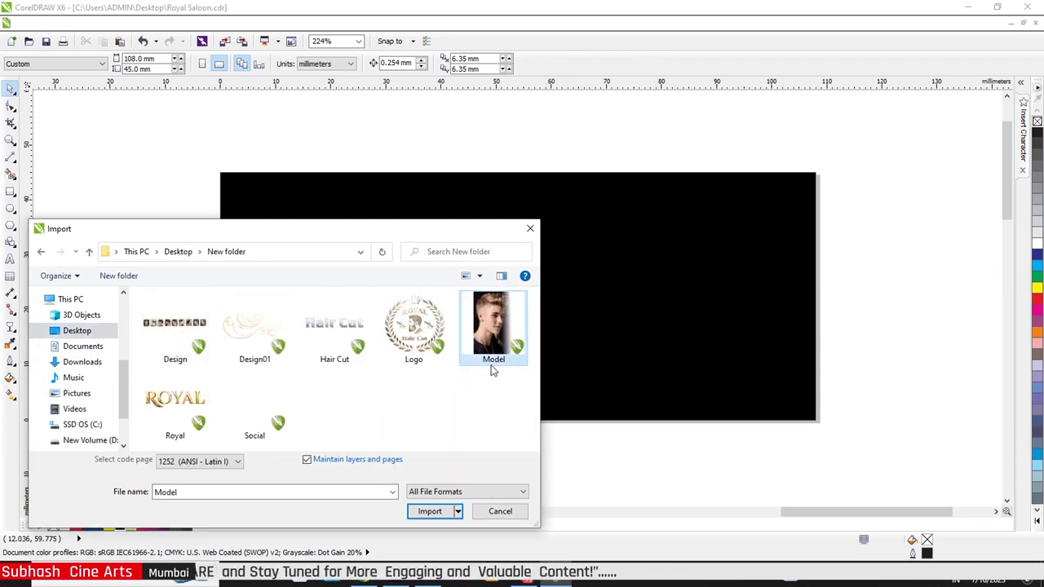
{"action": "left_click", "coordinate": [430, 512]}
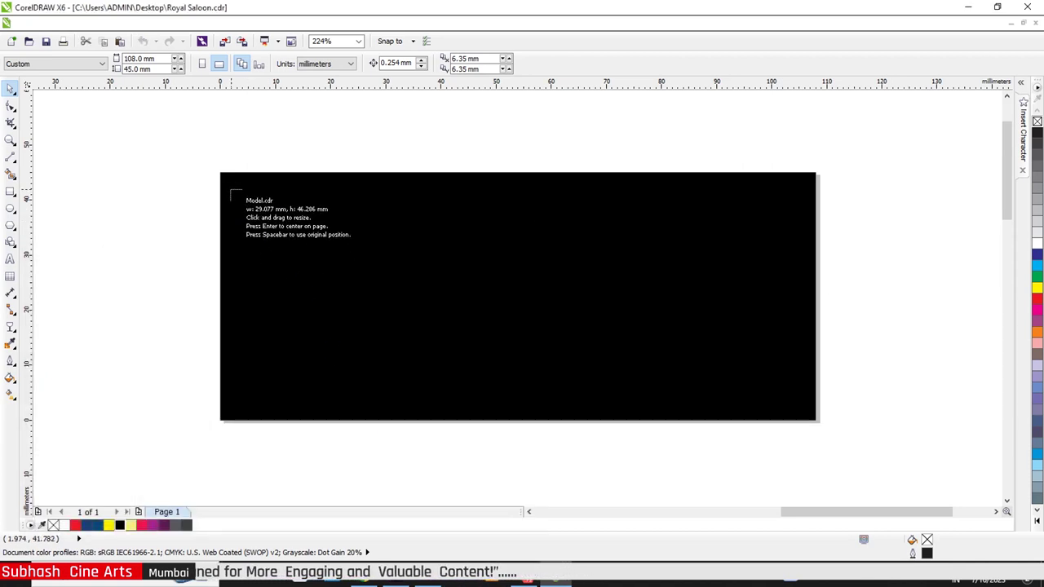
{"action": "left_click_drag", "start_coordinate": [228, 180], "coordinate": [368, 415]}
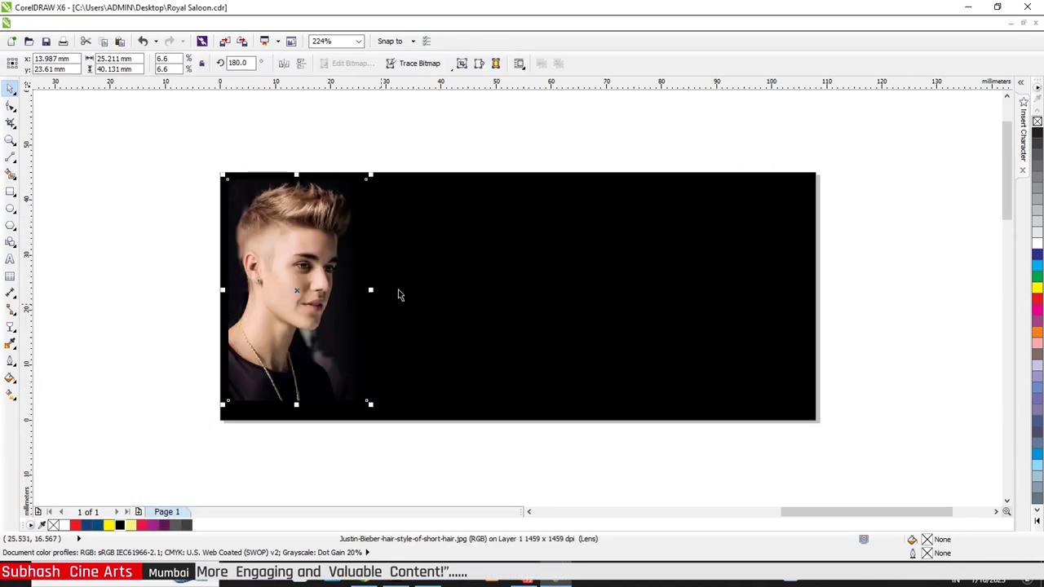
Step: Move and enlarge the photo to about 27 × 43 mm, spanning the banner's height
{"action": "scroll", "coordinate": [399, 286], "scroll_direction": "down", "scroll_amount": 1}
{"action": "scroll", "coordinate": [269, 200], "scroll_direction": "up", "scroll_amount": 2}
{"action": "scroll", "coordinate": [270, 201], "scroll_direction": "up", "scroll_amount": 4}
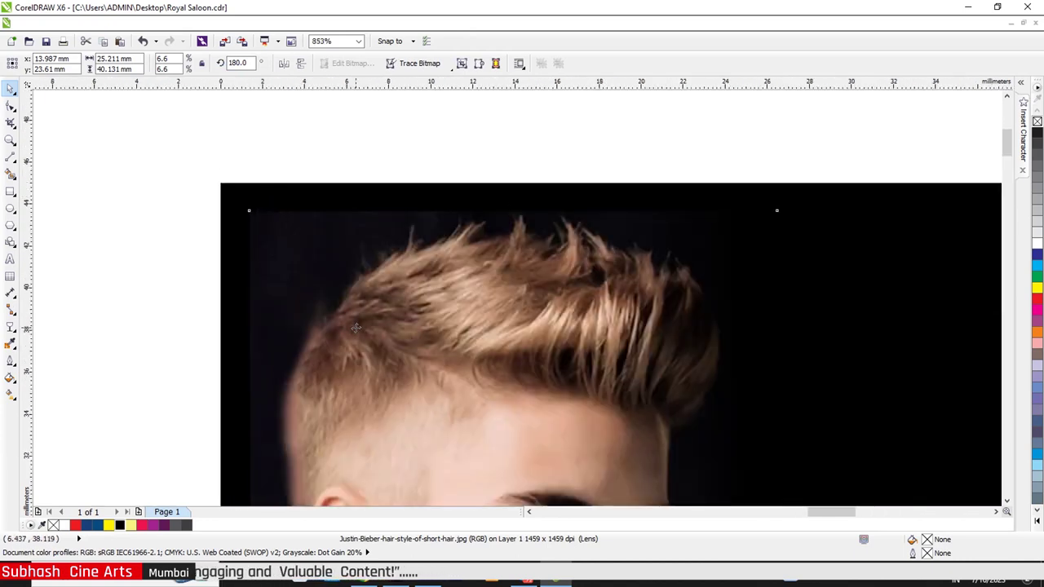
{"action": "left_click_drag", "start_coordinate": [356, 327], "coordinate": [349, 300]}
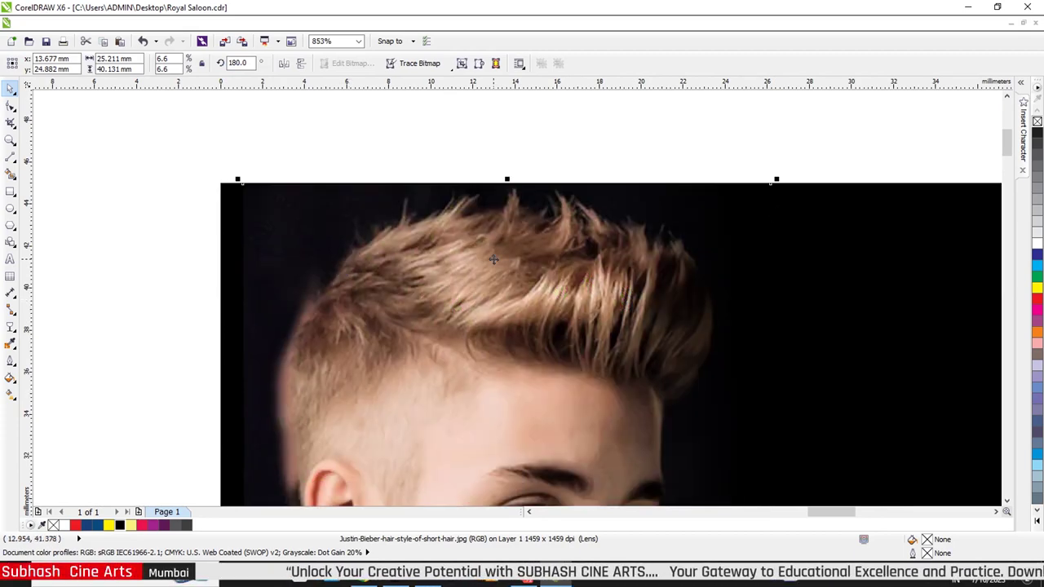
{"action": "scroll", "coordinate": [422, 459], "scroll_direction": "down", "scroll_amount": 5}
{"action": "scroll", "coordinate": [475, 459], "scroll_direction": "up", "scroll_amount": 1}
{"action": "scroll", "coordinate": [365, 348], "scroll_direction": "up", "scroll_amount": 2}
{"action": "scroll", "coordinate": [435, 331], "scroll_direction": "up", "scroll_amount": 2}
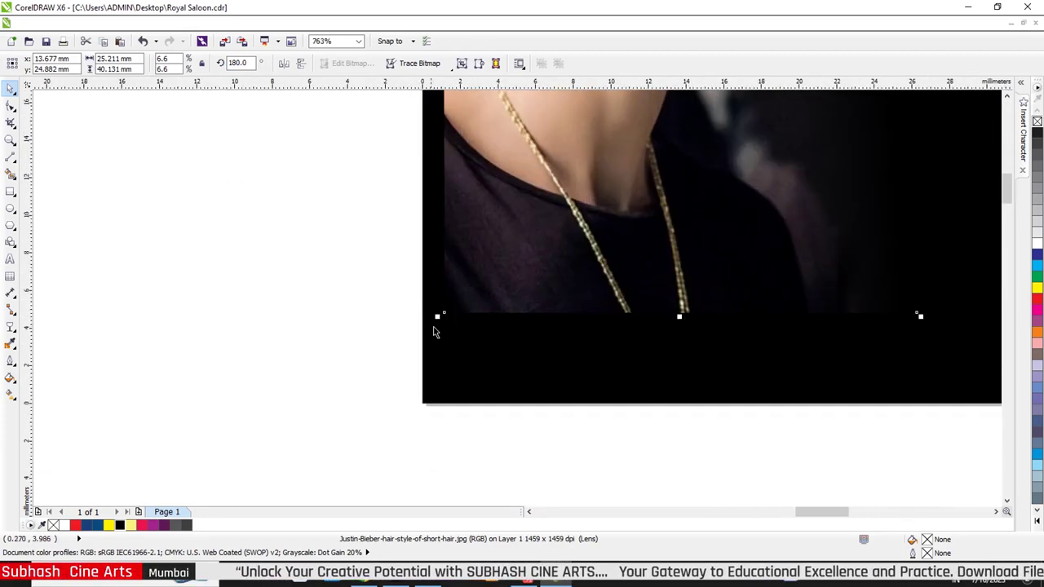
{"action": "left_click_drag", "start_coordinate": [438, 317], "coordinate": [411, 362]}
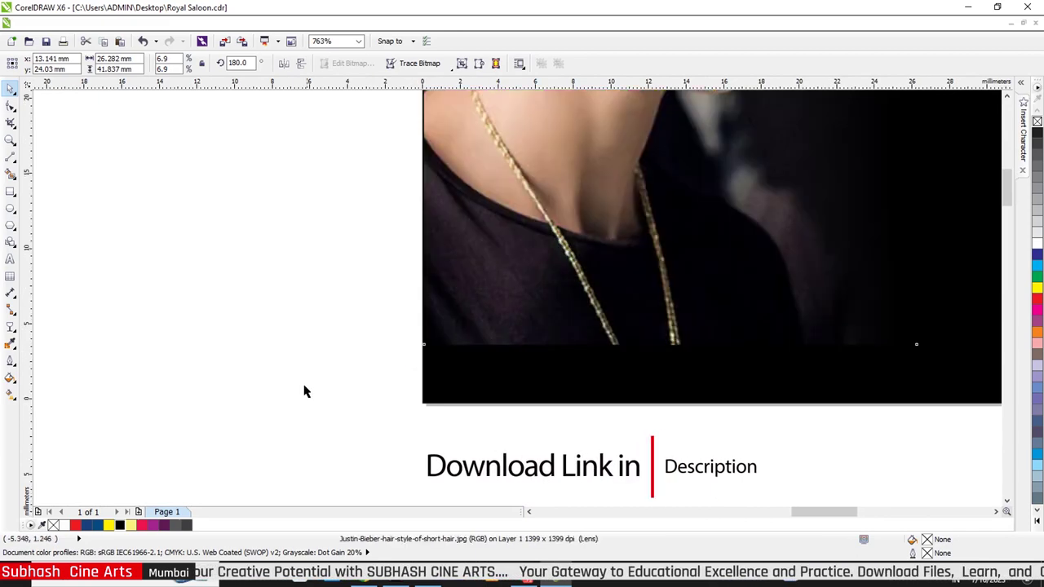
{"action": "scroll", "coordinate": [368, 392], "scroll_direction": "down", "scroll_amount": 3}
{"action": "scroll", "coordinate": [653, 395], "scroll_direction": "up", "scroll_amount": 2}
{"action": "left_click_drag", "start_coordinate": [508, 357], "coordinate": [524, 374]}
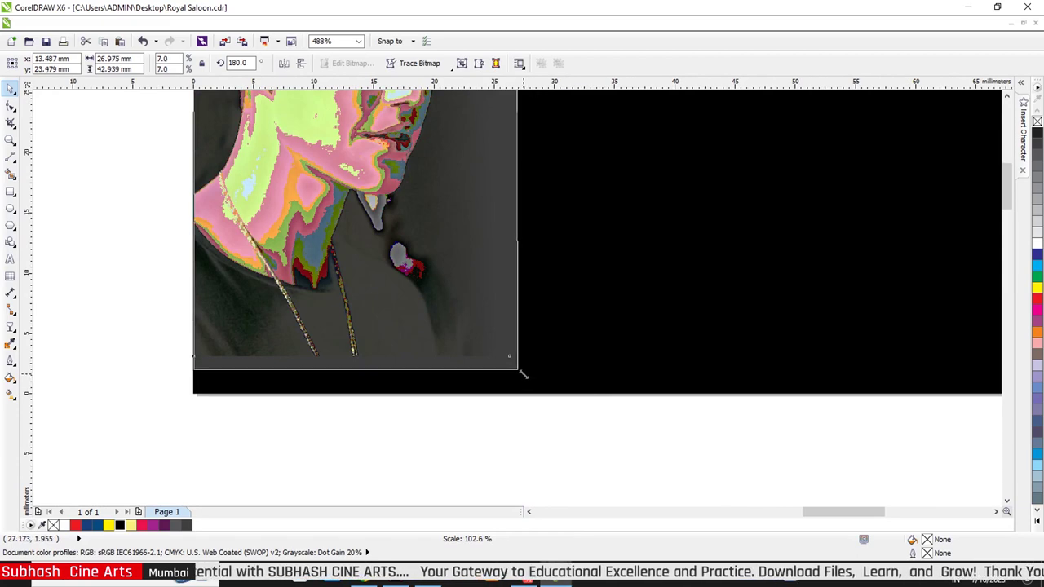
{"action": "scroll", "coordinate": [433, 396], "scroll_direction": "down", "scroll_amount": 1}
{"action": "scroll", "coordinate": [419, 403], "scroll_direction": "down", "scroll_amount": 1}
{"action": "scroll", "coordinate": [410, 403], "scroll_direction": "down", "scroll_amount": 2}
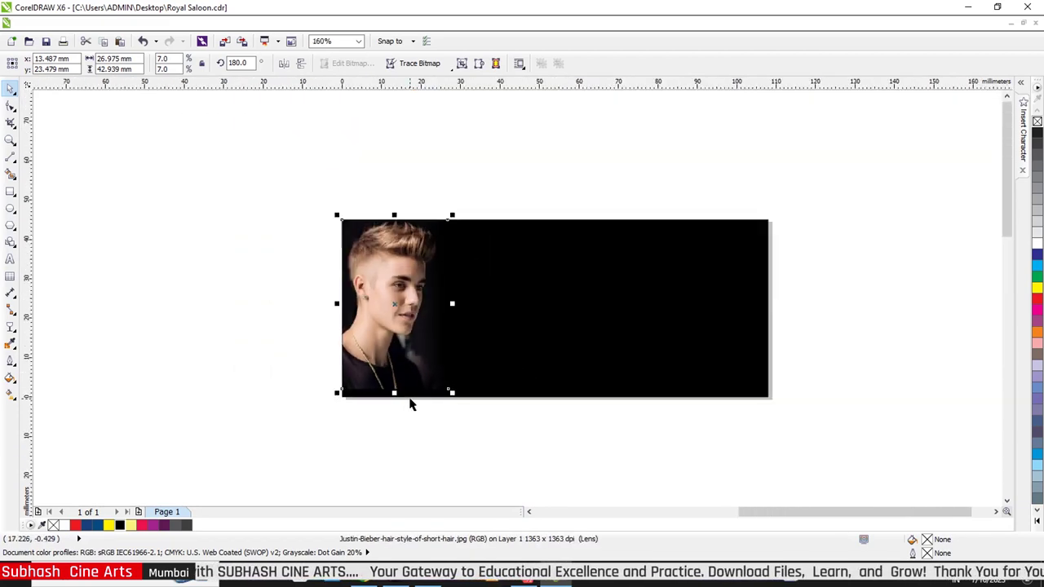
{"action": "scroll", "coordinate": [411, 402], "scroll_direction": "up", "scroll_amount": 2}
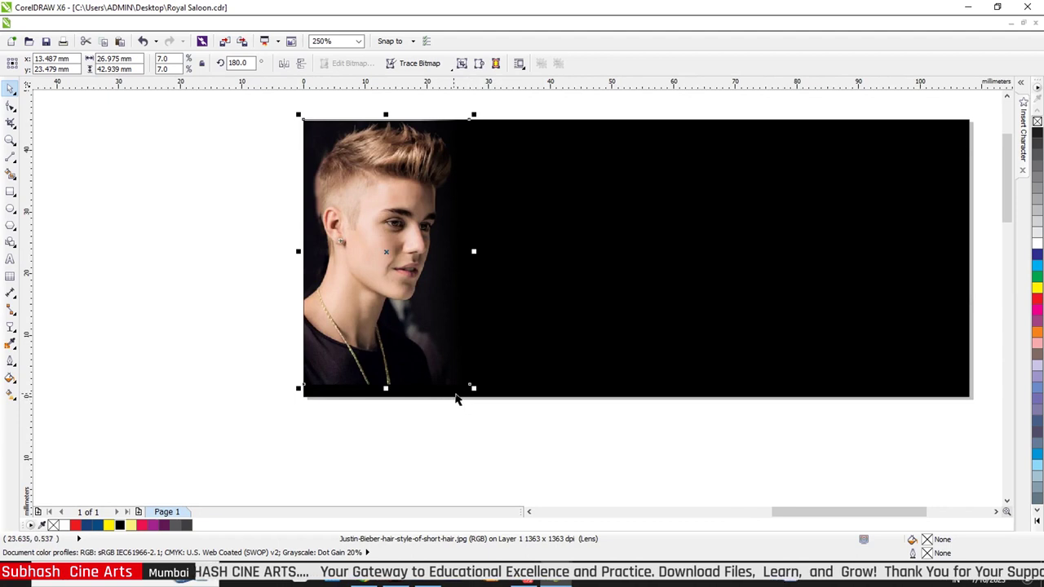
Step: Lower the black rectangle's top edge and fill the bottom strip dark purple
{"action": "left_click", "coordinate": [558, 393]}
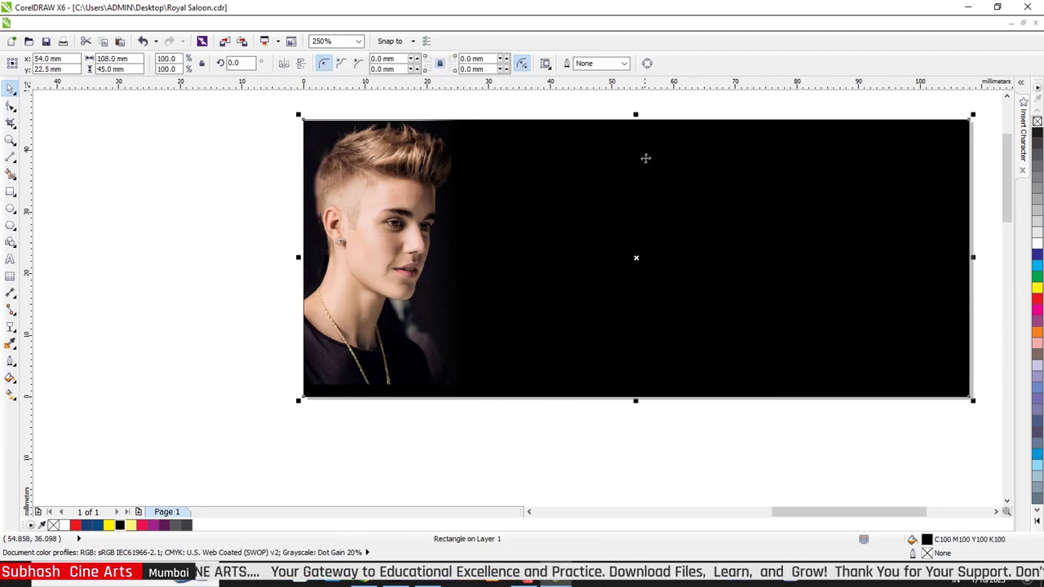
{"action": "left_click_drag", "start_coordinate": [635, 114], "coordinate": [621, 375]}
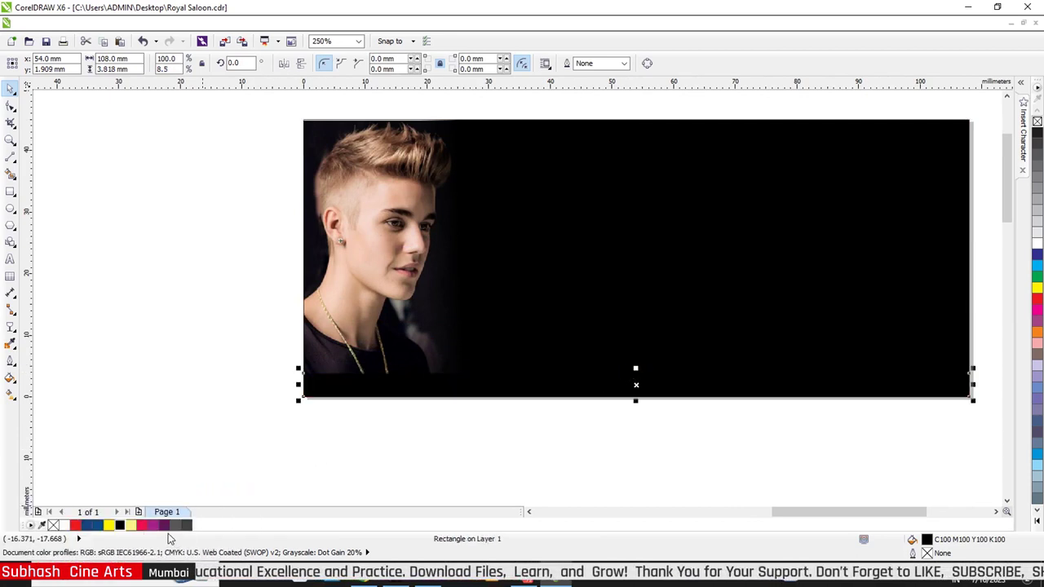
{"action": "left_click", "coordinate": [164, 525]}
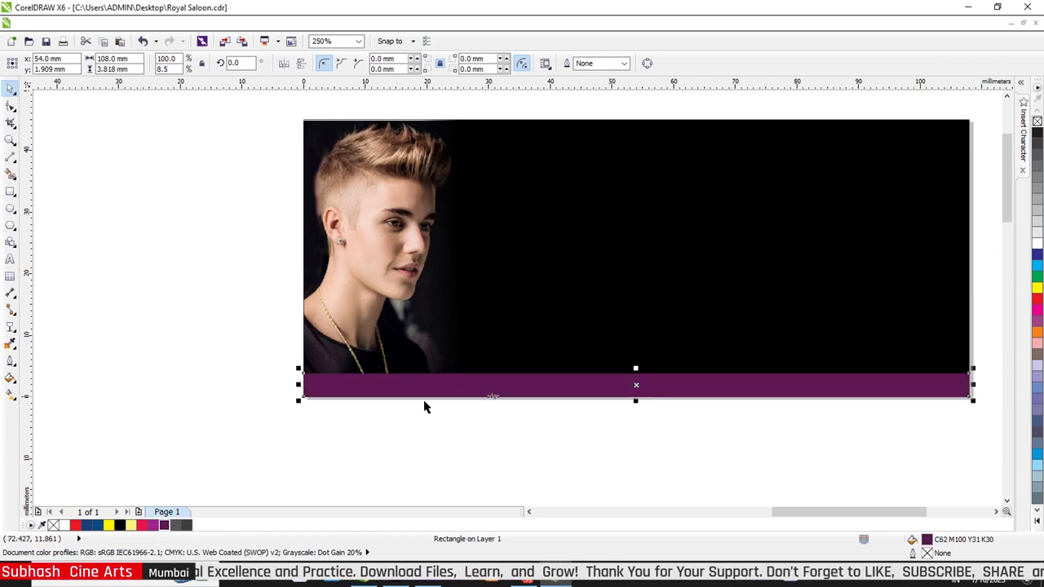
Step: Shrink the hairstyle photo to 25.9 × 41.228 mm so it clears the purple strip
{"action": "left_click", "coordinate": [342, 466]}
{"action": "left_click", "coordinate": [355, 328]}
{"action": "scroll", "coordinate": [331, 260], "scroll_direction": "up", "scroll_amount": 1}
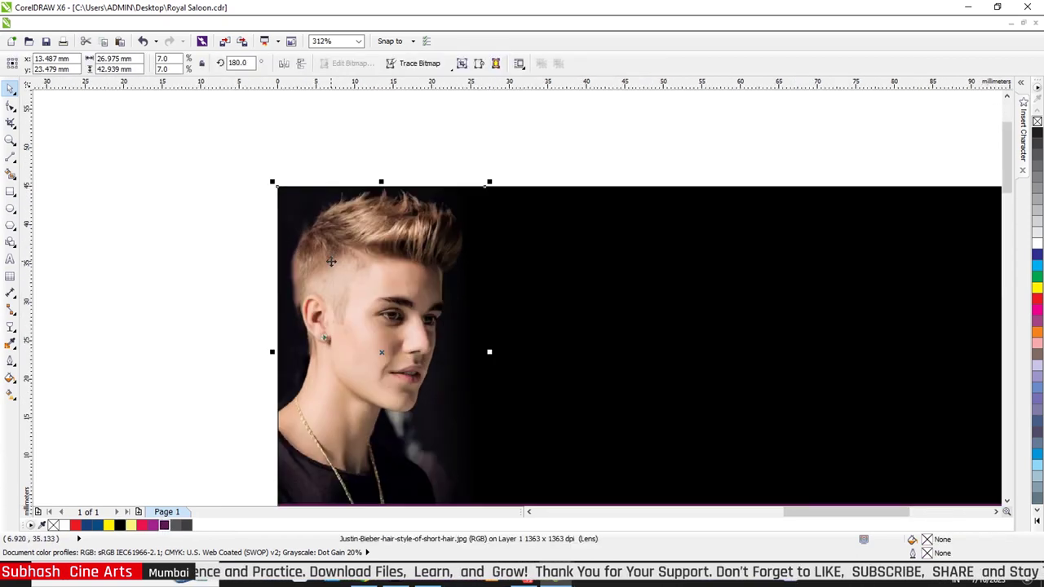
{"action": "scroll", "coordinate": [322, 214], "scroll_direction": "up", "scroll_amount": 2}
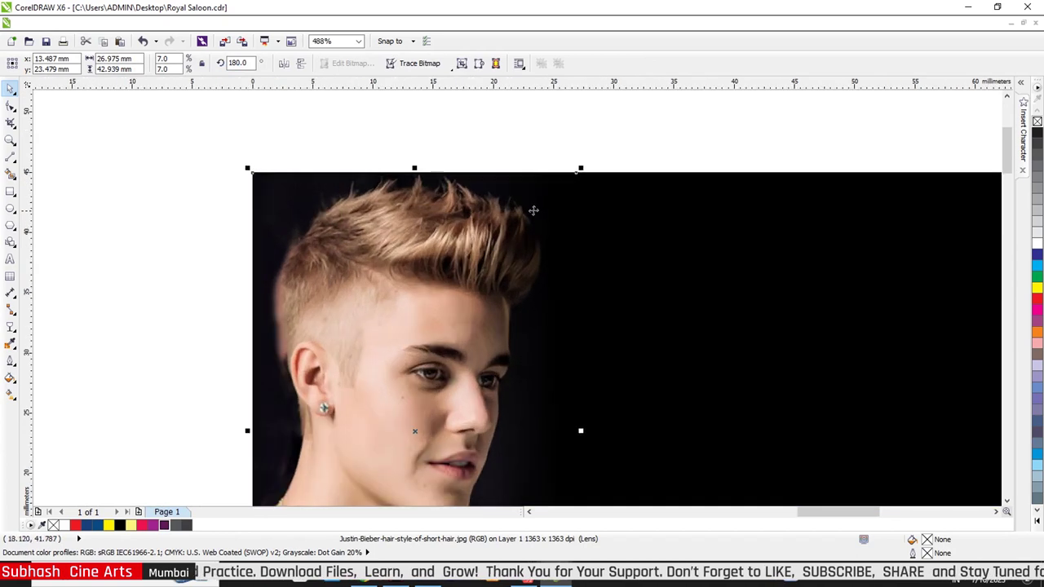
{"action": "scroll", "coordinate": [382, 230], "scroll_direction": "down", "scroll_amount": 3}
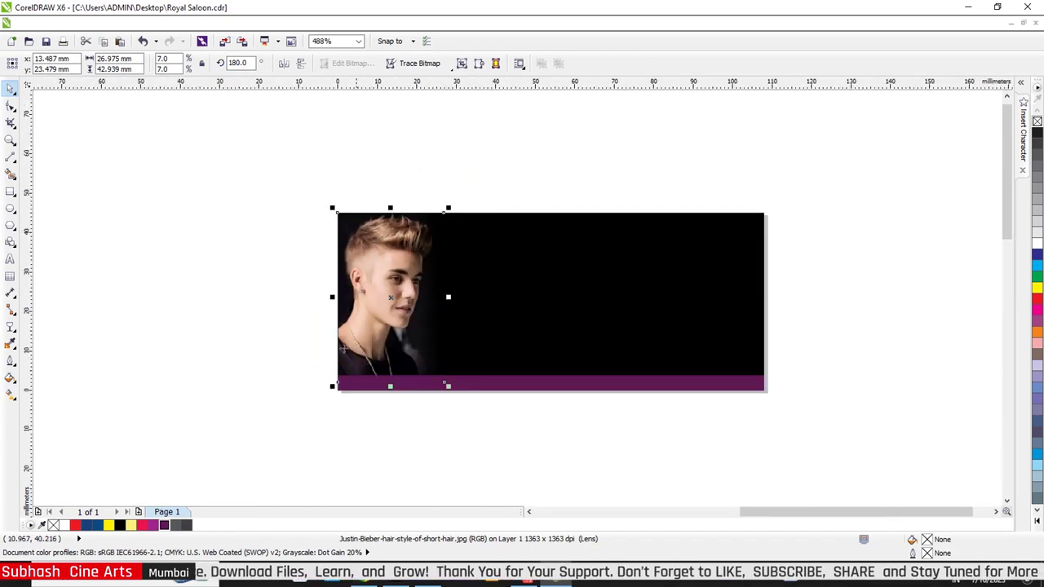
{"action": "scroll", "coordinate": [363, 350], "scroll_direction": "up", "scroll_amount": 1}
{"action": "scroll", "coordinate": [362, 350], "scroll_direction": "up", "scroll_amount": 1}
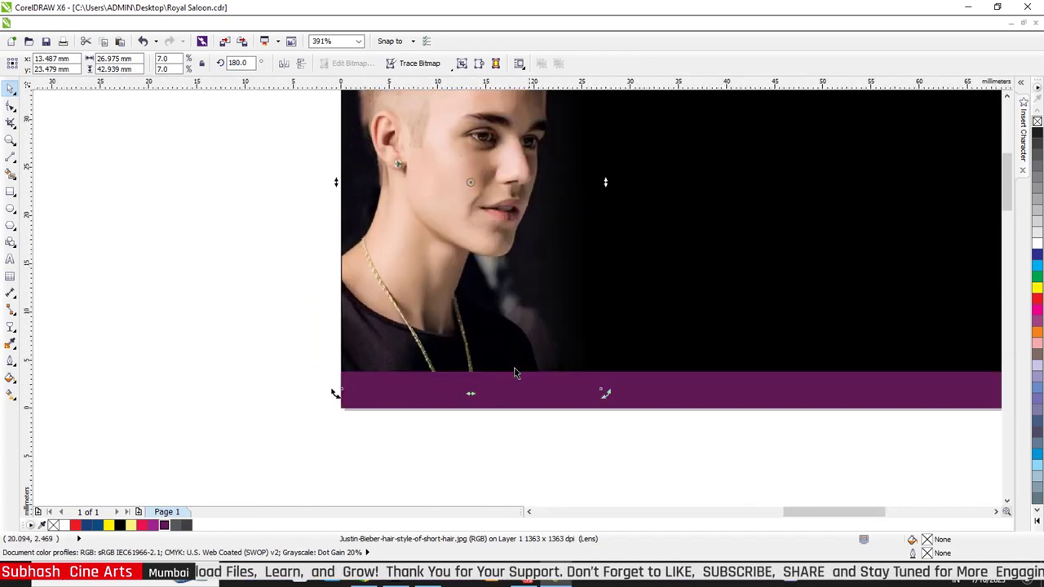
{"action": "scroll", "coordinate": [548, 393], "scroll_direction": "up", "scroll_amount": 3}
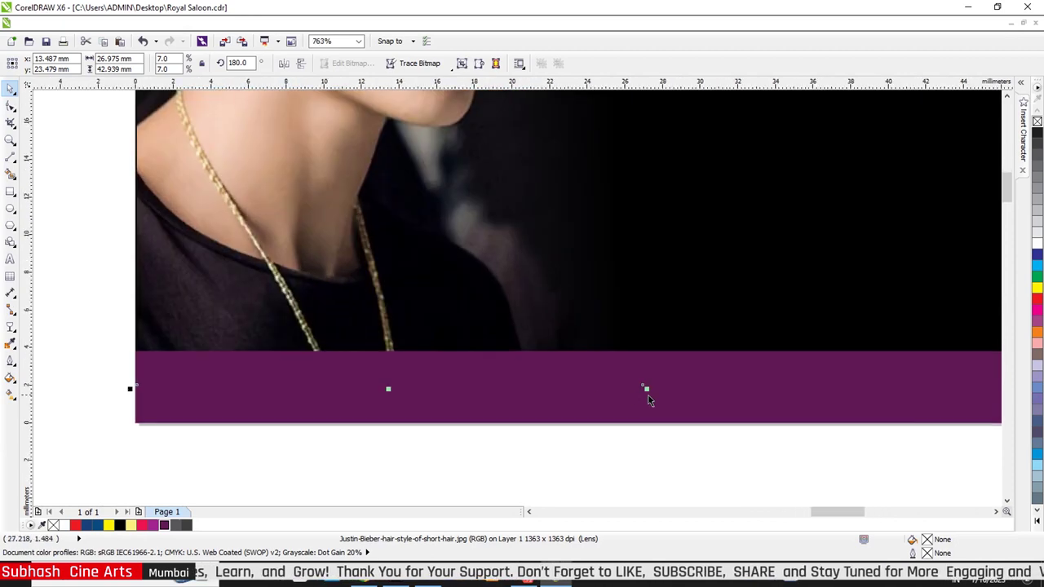
{"action": "left_click_drag", "start_coordinate": [644, 388], "coordinate": [628, 375]}
{"action": "scroll", "coordinate": [513, 424], "scroll_direction": "down", "scroll_amount": 2}
{"action": "scroll", "coordinate": [400, 419], "scroll_direction": "down", "scroll_amount": 2}
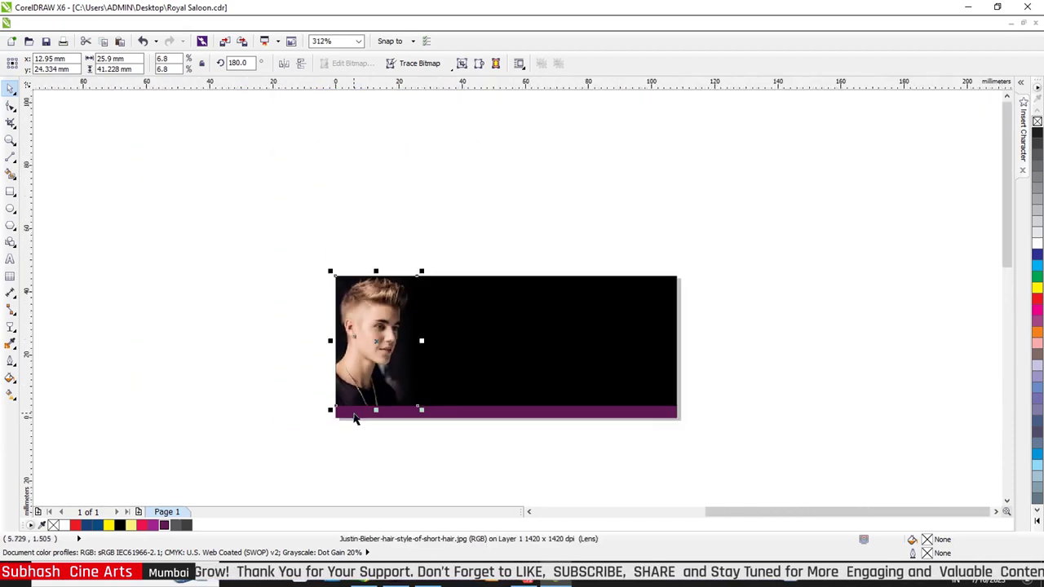
{"action": "scroll", "coordinate": [427, 434], "scroll_direction": "up", "scroll_amount": 2}
Step: Import Logo.cdr and place the crest to the right of the photo
{"action": "left_click", "coordinate": [431, 451]}
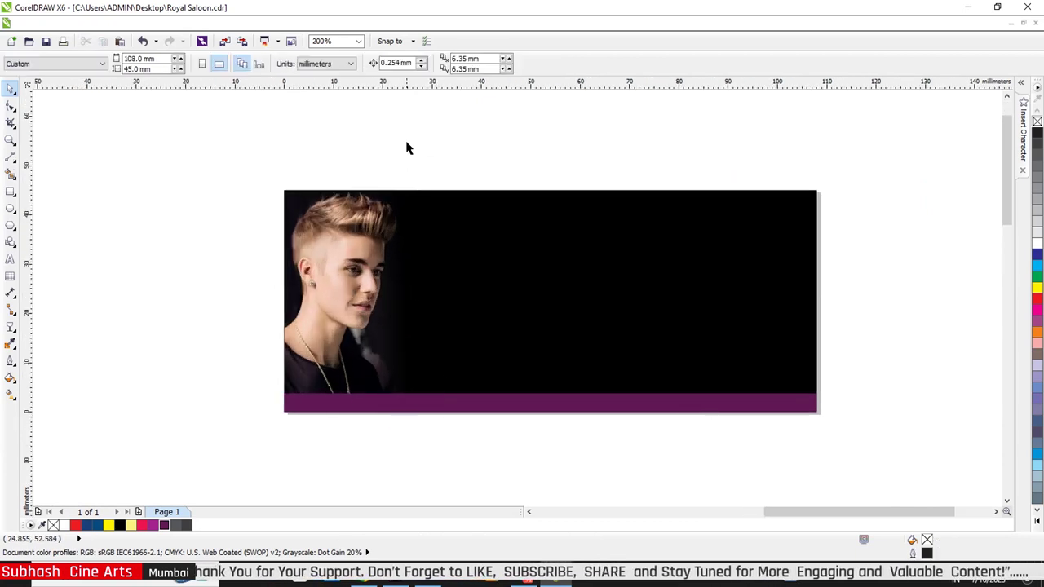
{"action": "left_click", "coordinate": [224, 41]}
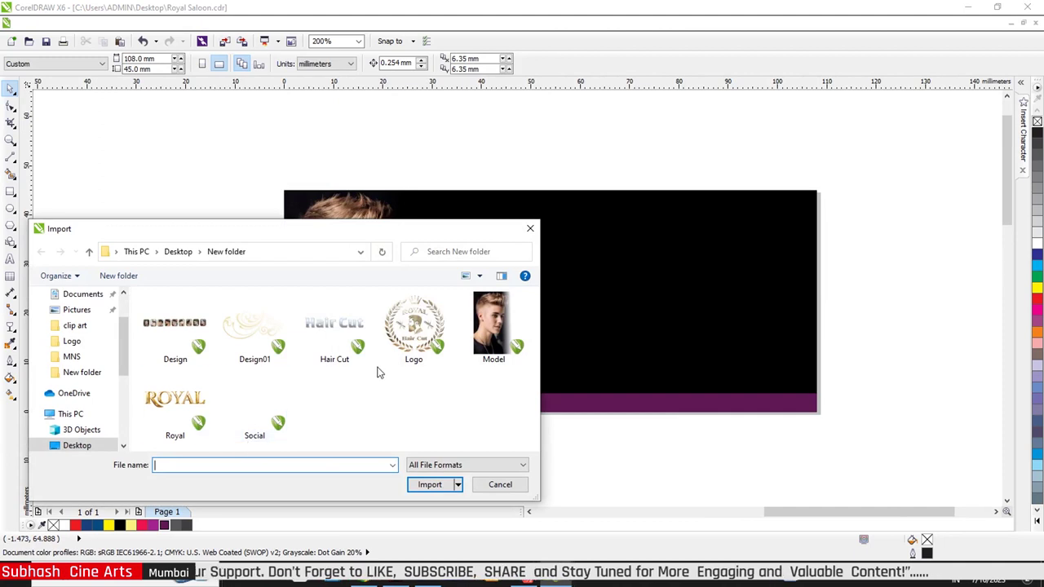
{"action": "left_click", "coordinate": [401, 342]}
{"action": "left_click", "coordinate": [428, 511]}
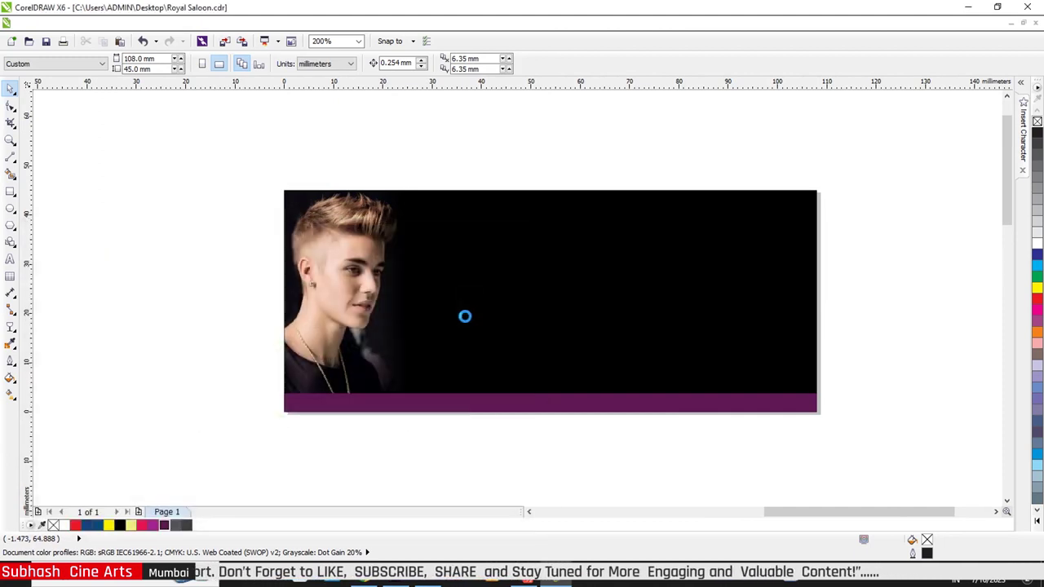
{"action": "left_click_drag", "start_coordinate": [433, 217], "coordinate": [546, 325]}
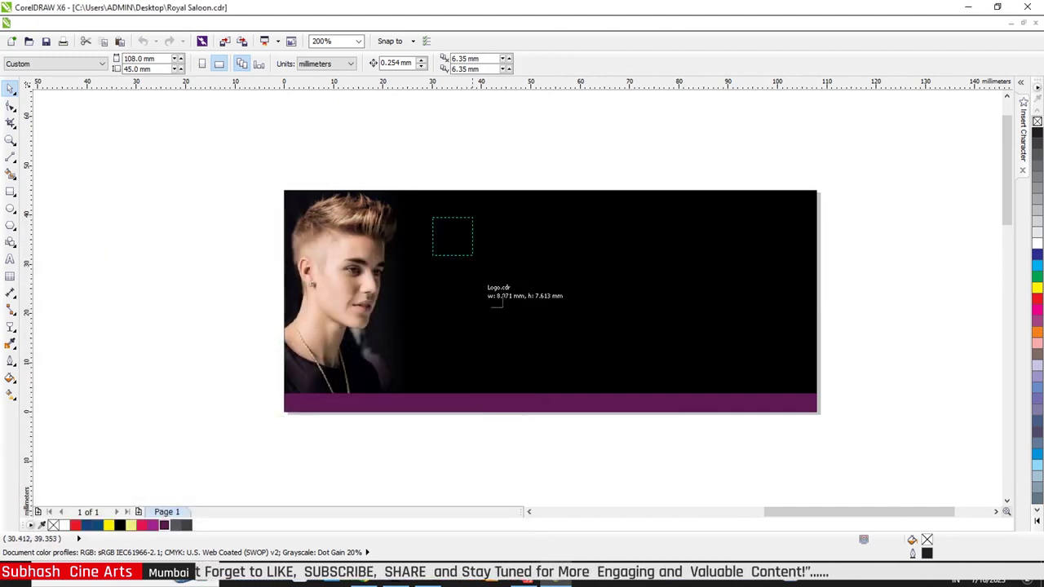
{"action": "key", "text": "shift+F2"}
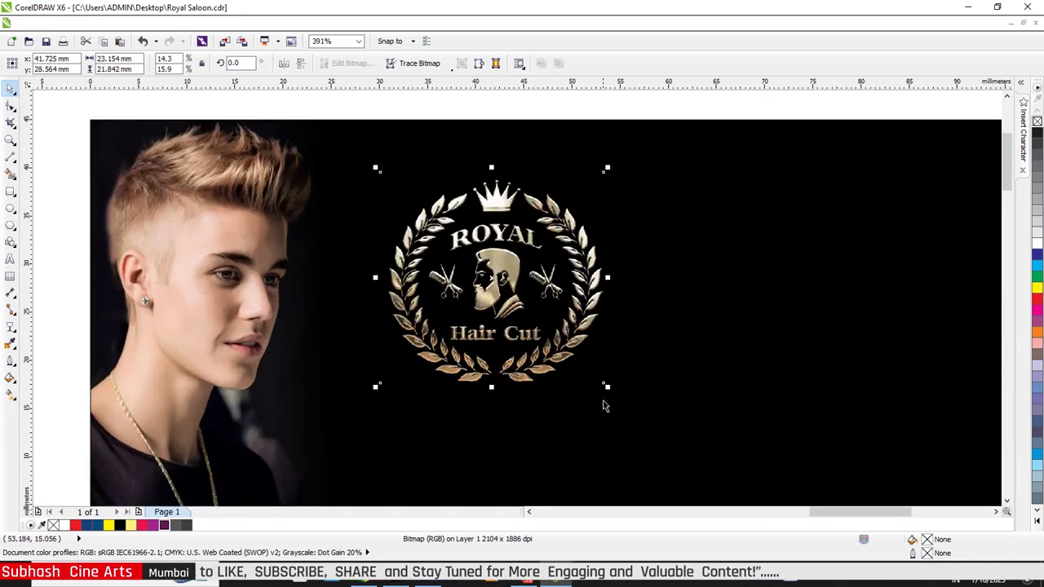
Step: Resize the logo to about 19.3 × 18.2 mm and move it beside the photo
{"action": "left_click_drag", "start_coordinate": [607, 387], "coordinate": [534, 319]}
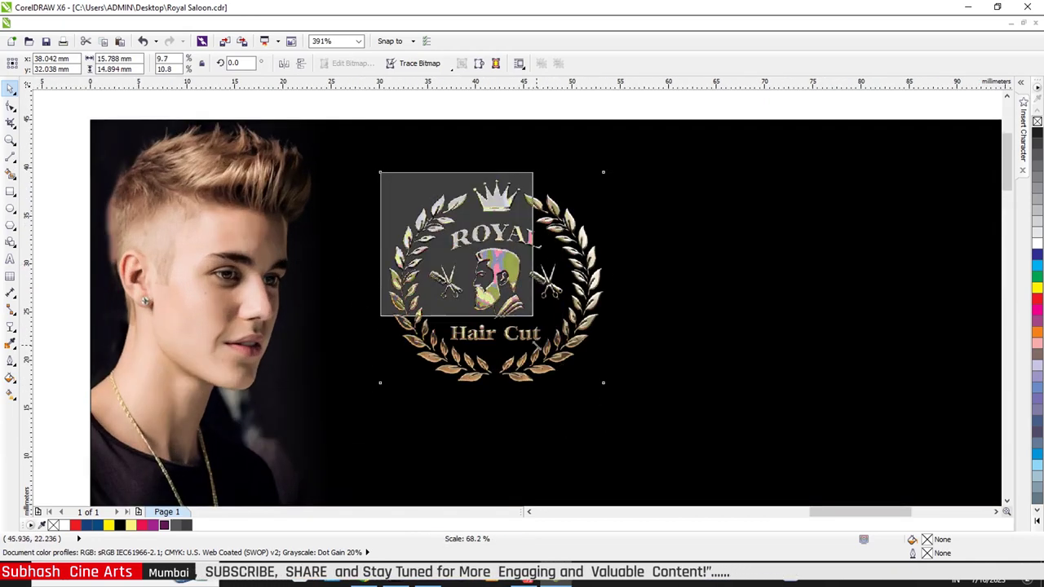
{"action": "scroll", "coordinate": [397, 242], "scroll_direction": "down", "scroll_amount": 2}
{"action": "scroll", "coordinate": [422, 247], "scroll_direction": "up", "scroll_amount": 1}
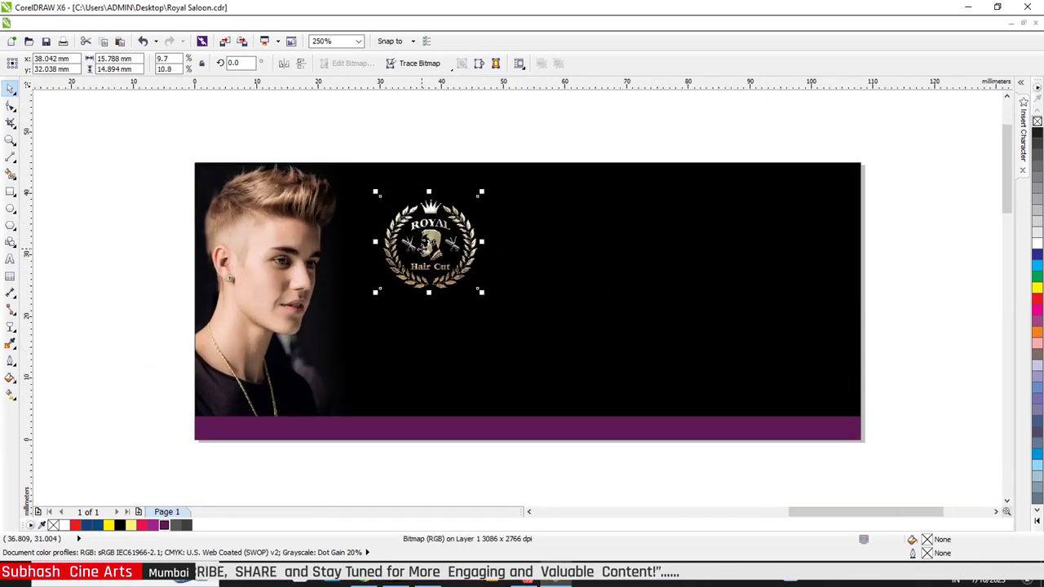
{"action": "left_click_drag", "start_coordinate": [428, 242], "coordinate": [420, 234]}
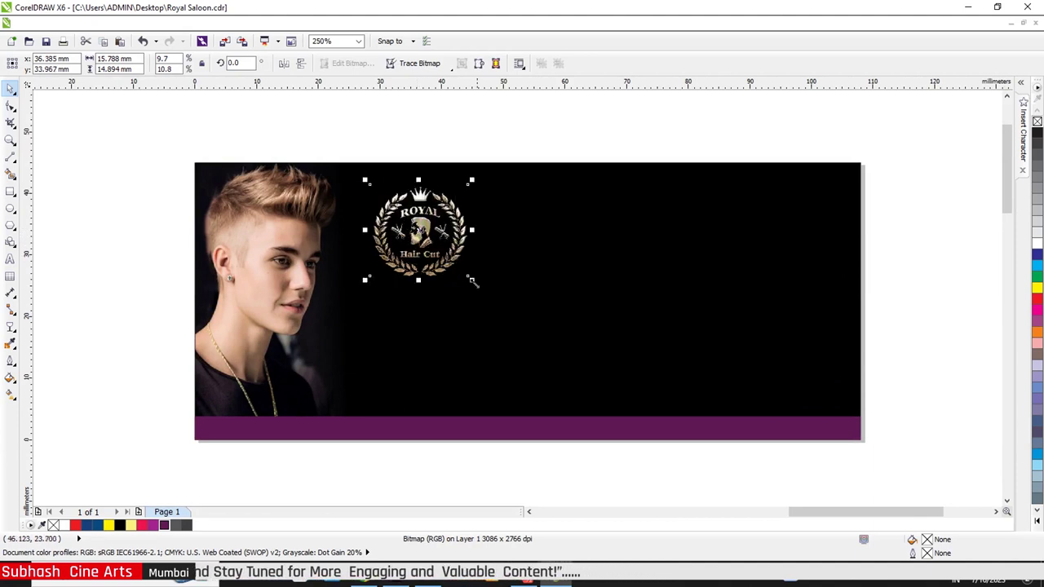
{"action": "left_click_drag", "start_coordinate": [470, 280], "coordinate": [493, 300]}
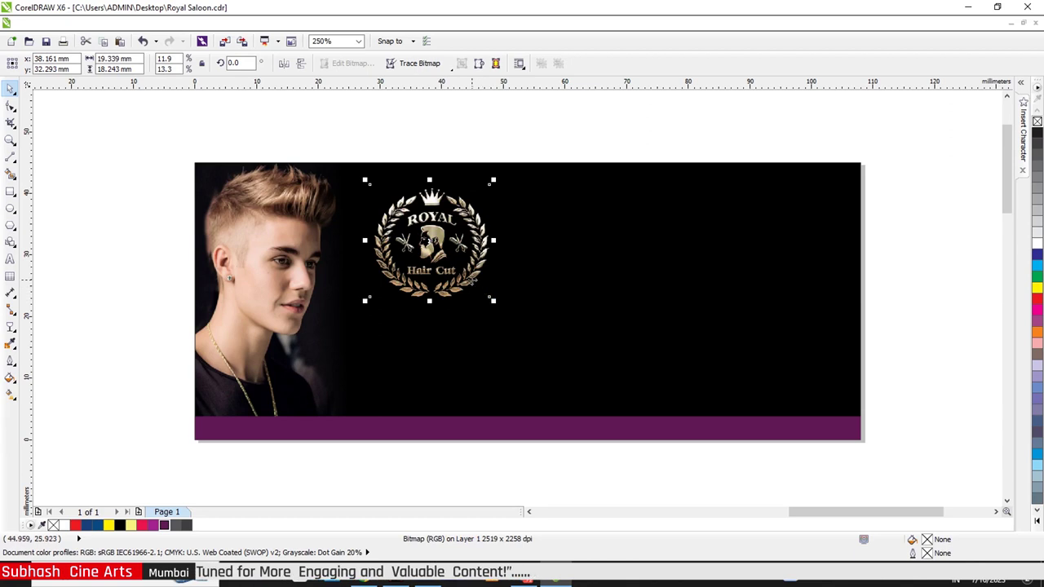
{"action": "scroll", "coordinate": [472, 279], "scroll_direction": "down", "scroll_amount": 1}
Step: Import royal01.png and place the gold ROYAL lettering beside the logo
{"action": "left_click", "coordinate": [375, 155]}
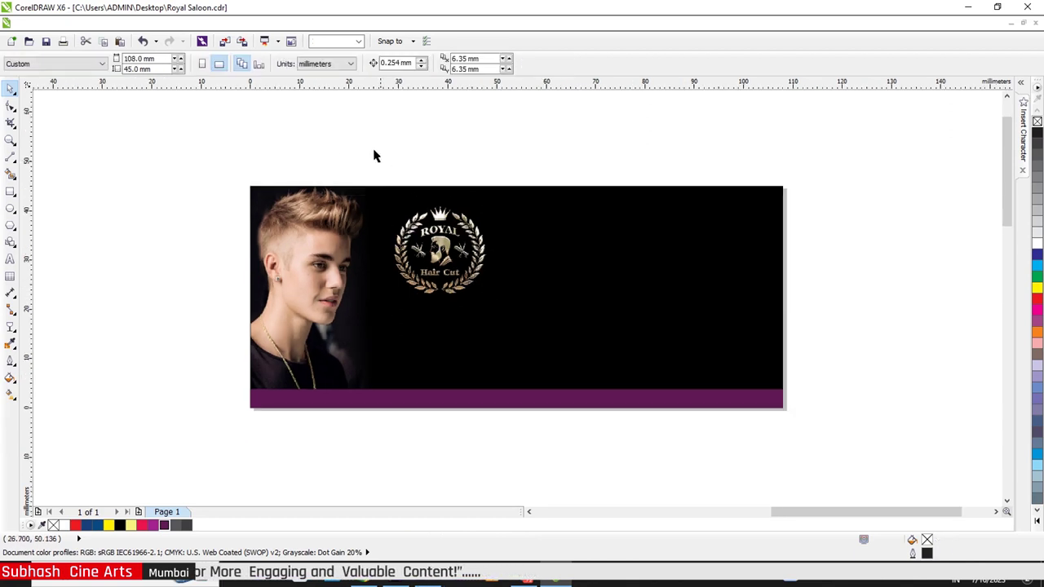
{"action": "left_click", "coordinate": [230, 43]}
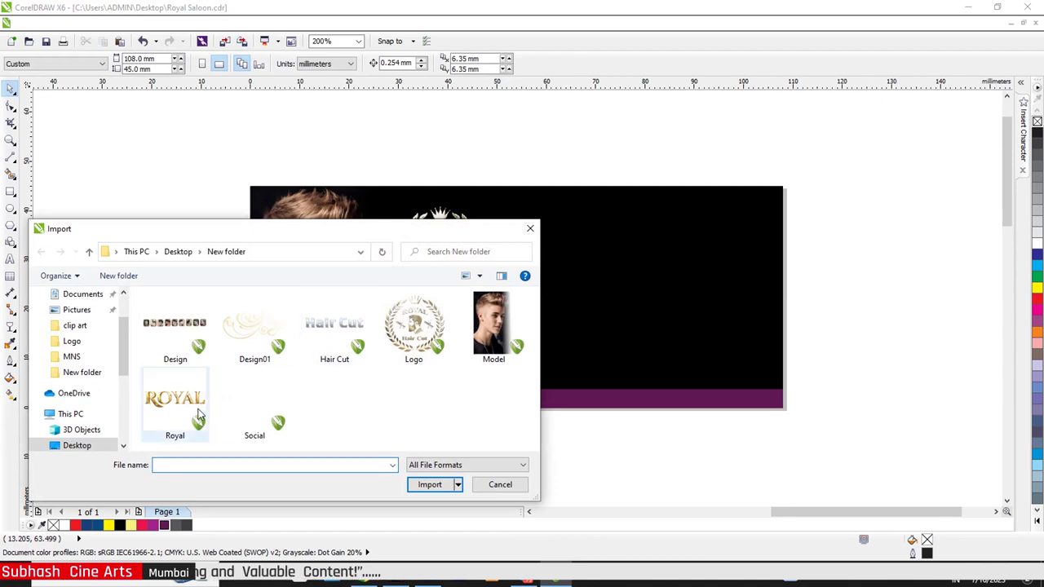
{"action": "left_click", "coordinate": [206, 414]}
{"action": "left_click", "coordinate": [429, 511]}
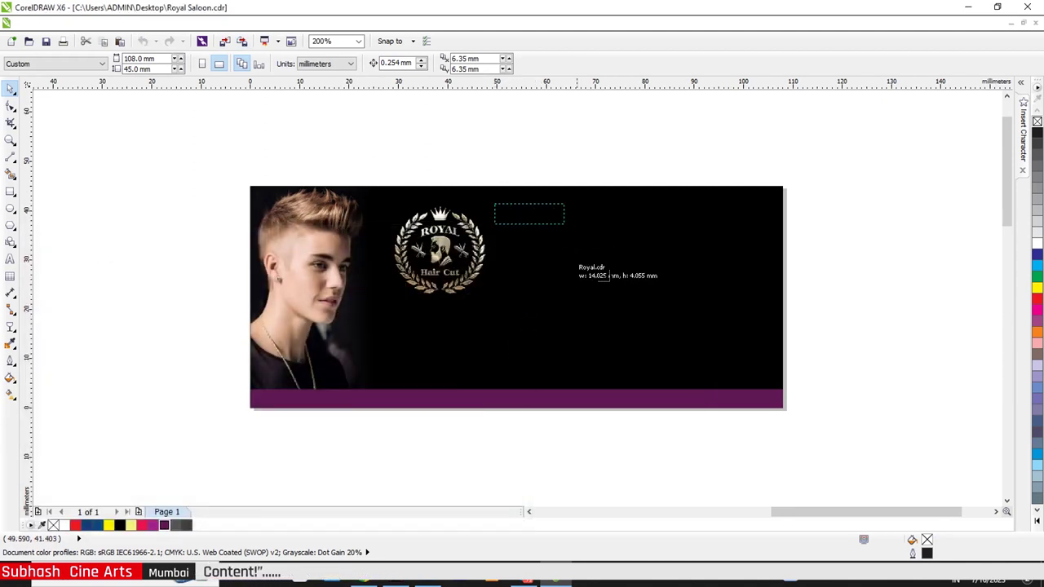
{"action": "left_click_drag", "start_coordinate": [692, 346], "coordinate": [711, 368]}
Step: Move the ROYAL lettering slightly down and enlarge it
{"action": "scroll", "coordinate": [701, 245], "scroll_direction": "up", "scroll_amount": 2}
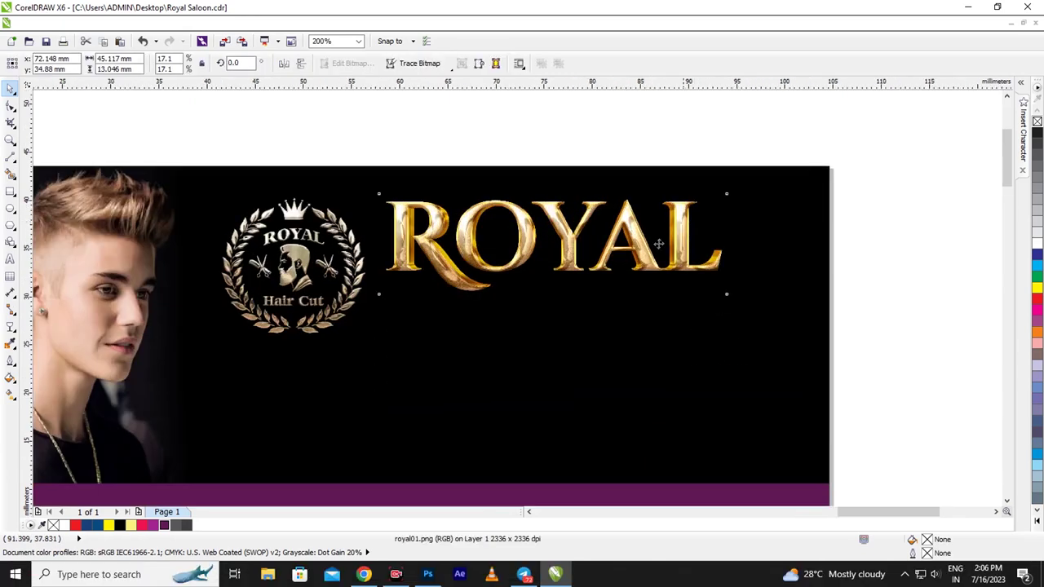
{"action": "left_click_drag", "start_coordinate": [539, 258], "coordinate": [535, 296]}
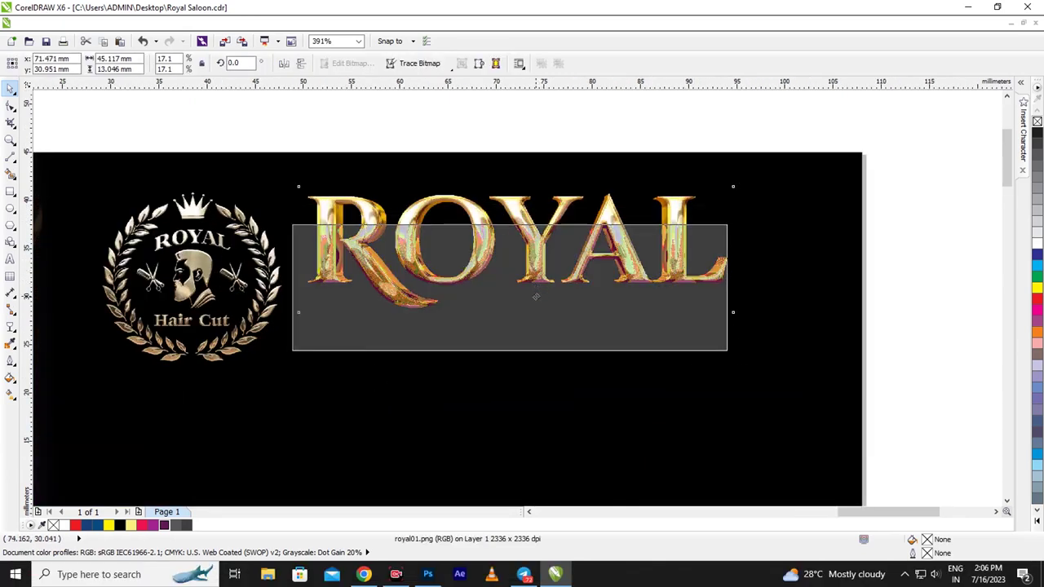
{"action": "scroll", "coordinate": [612, 277], "scroll_direction": "down", "scroll_amount": 2}
{"action": "scroll", "coordinate": [675, 342], "scroll_direction": "up", "scroll_amount": 2}
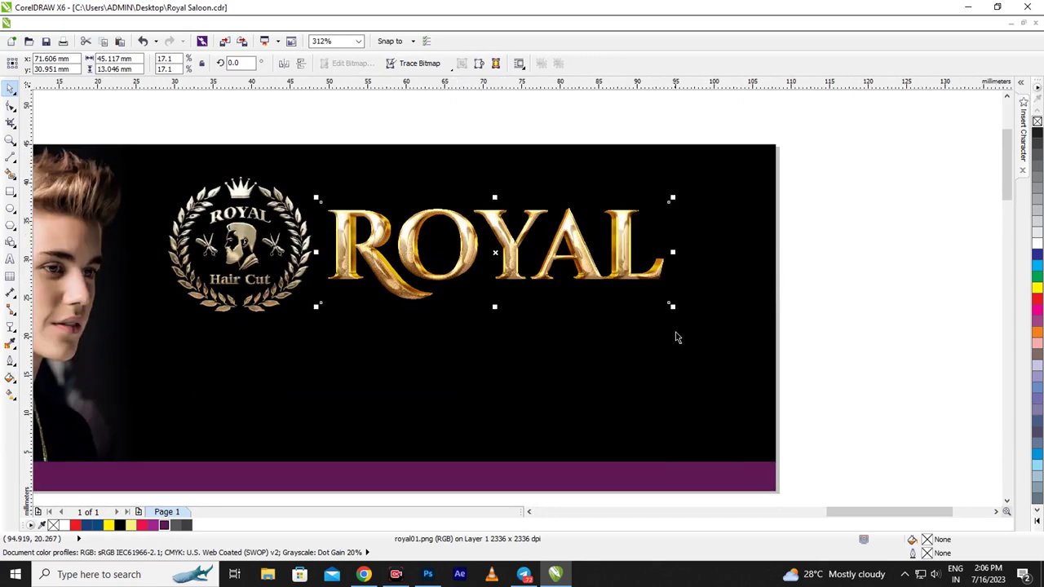
{"action": "left_click_drag", "start_coordinate": [670, 306], "coordinate": [722, 326]}
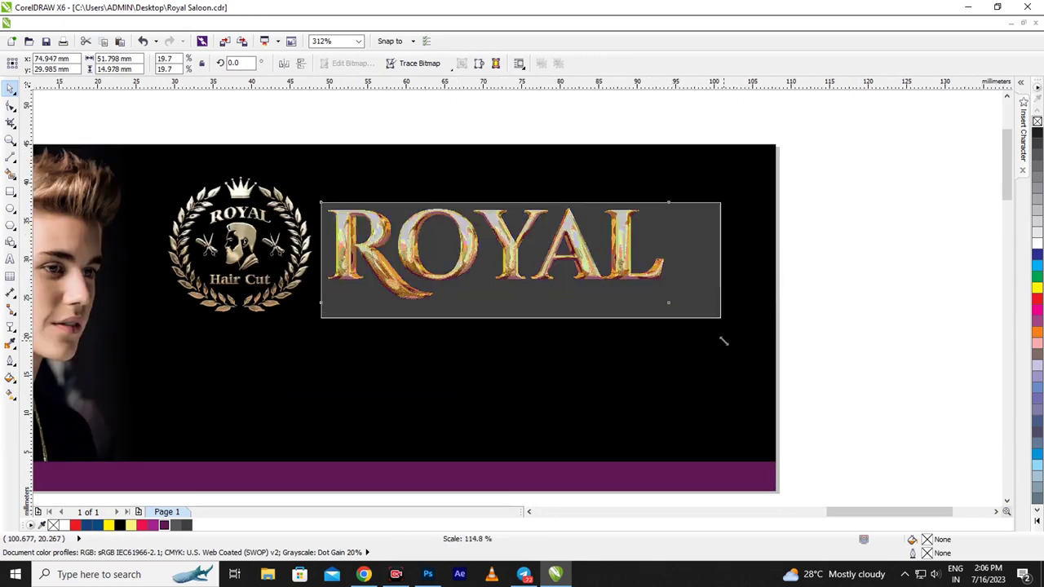
{"action": "scroll", "coordinate": [701, 330], "scroll_direction": "down", "scroll_amount": 2}
{"action": "scroll", "coordinate": [392, 272], "scroll_direction": "up", "scroll_amount": 2}
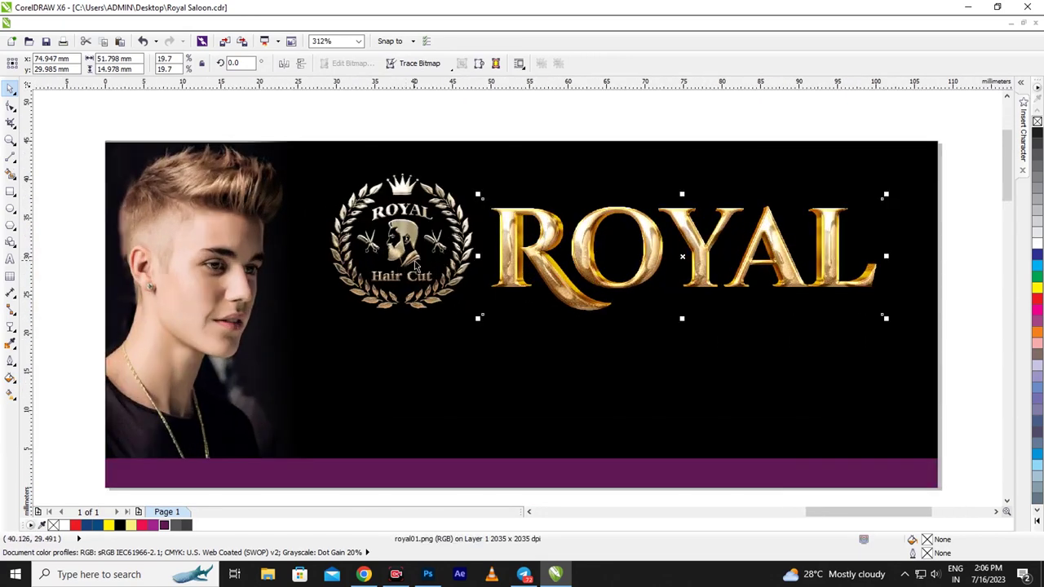
Step: Shrink and nudge the logo, and stretch ROYAL taller to about 51.8 × 15.95 mm
{"action": "left_click_drag", "start_coordinate": [416, 265], "coordinate": [401, 271]}
{"action": "scroll", "coordinate": [309, 245], "scroll_direction": "down", "scroll_amount": 2}
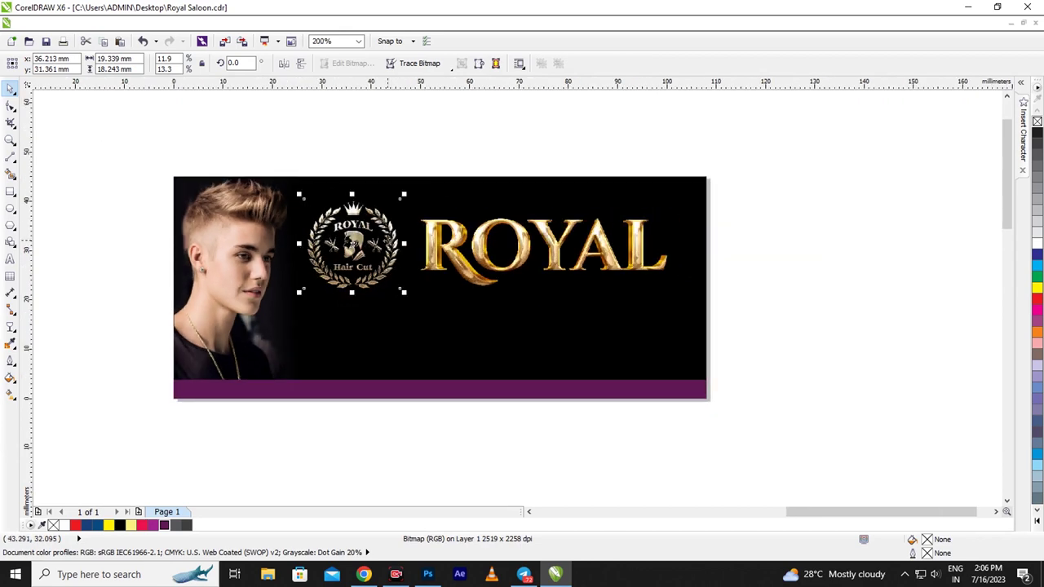
{"action": "scroll", "coordinate": [388, 238], "scroll_direction": "up", "scroll_amount": 1}
{"action": "left_click", "coordinate": [544, 276]}
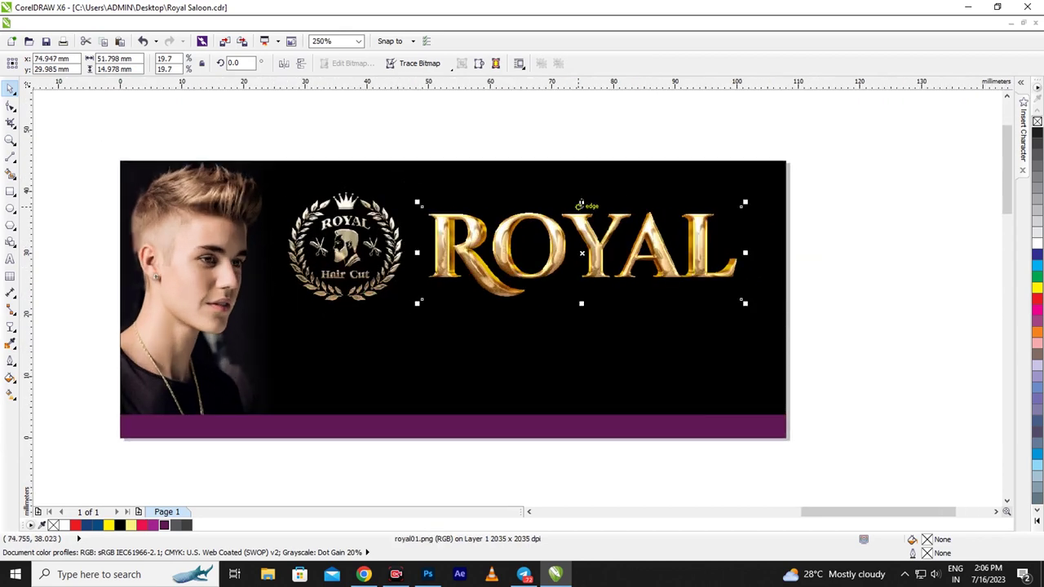
{"action": "left_click_drag", "start_coordinate": [582, 198], "coordinate": [584, 193]}
{"action": "left_click", "coordinate": [404, 299]}
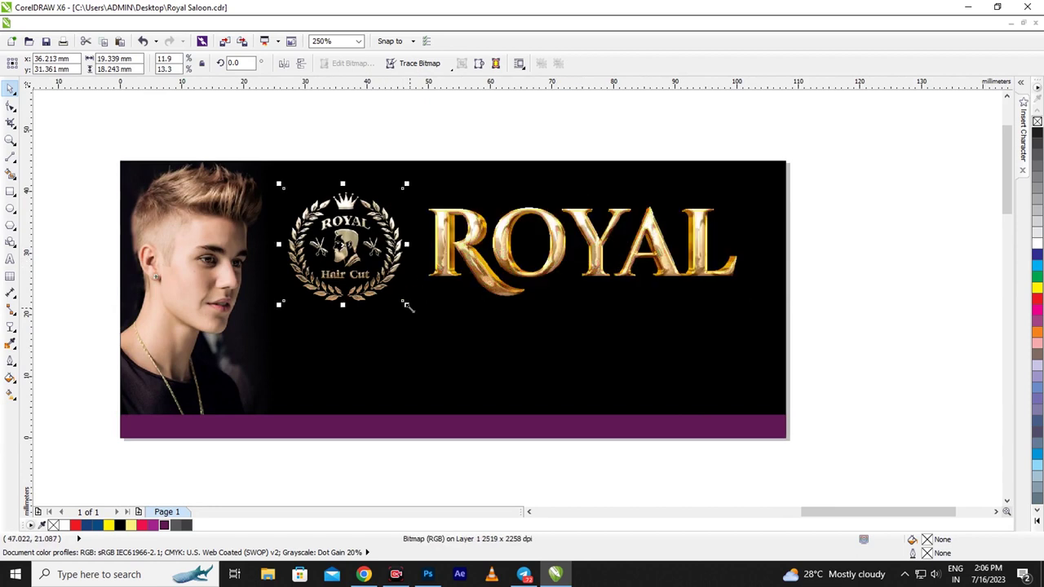
{"action": "mouse_move", "coordinate": [406, 305]}
{"action": "left_mouse_down"}
{"action": "mouse_move", "coordinate": [393, 269]}
{"action": "mouse_move", "coordinate": [382, 269]}
{"action": "left_mouse_up"}
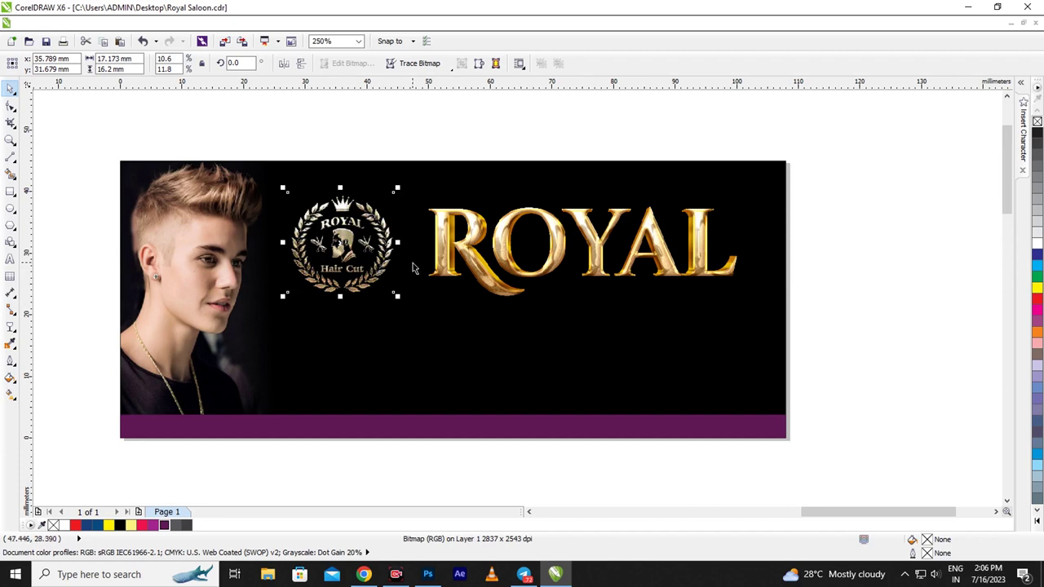
{"action": "scroll", "coordinate": [415, 269], "scroll_direction": "down", "scroll_amount": 1}
{"action": "scroll", "coordinate": [534, 282], "scroll_direction": "up", "scroll_amount": 1}
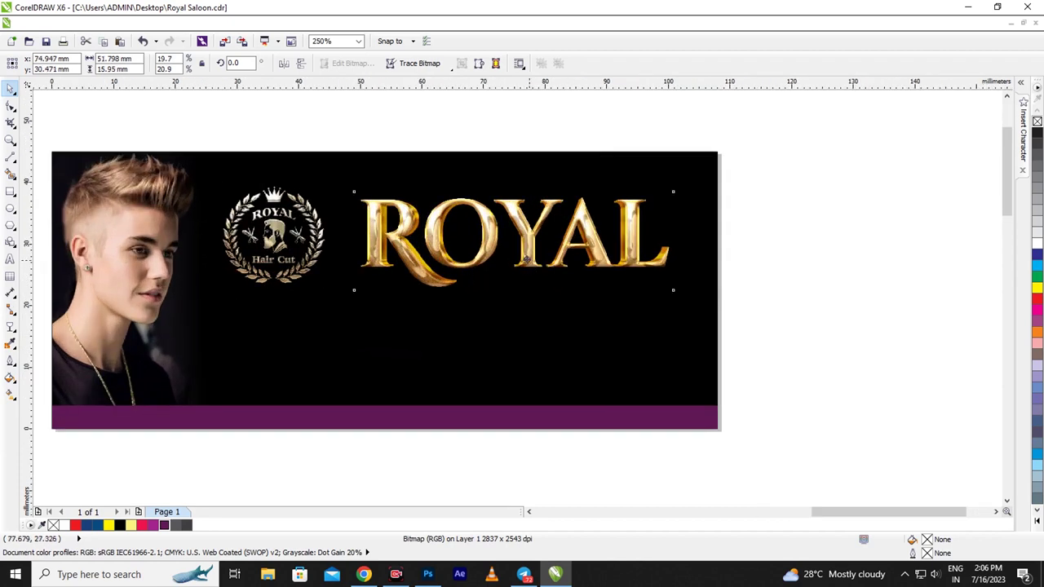
{"action": "left_click_drag", "start_coordinate": [529, 265], "coordinate": [522, 260]}
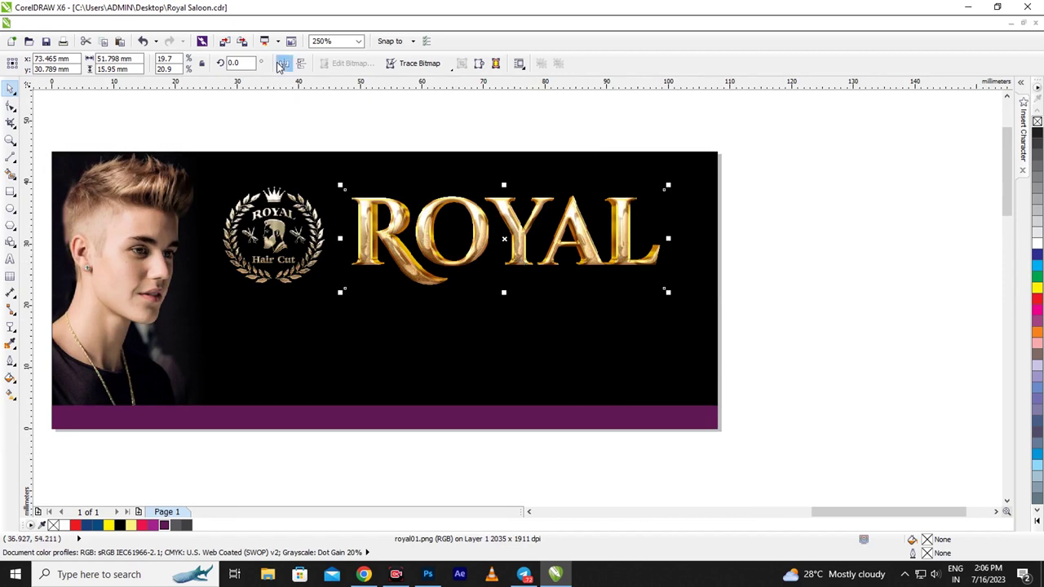
{"action": "left_click", "coordinate": [310, 135]}
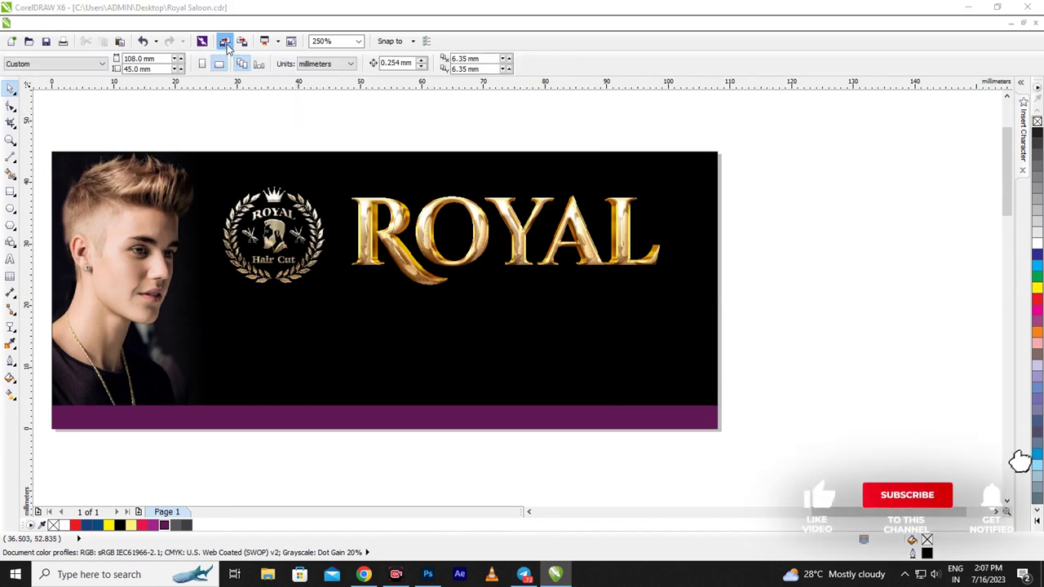
Step: Import the Hair Cut lettering and fit it under ROYAL at about 48.9 × 7.9 mm
{"action": "left_click", "coordinate": [227, 48]}
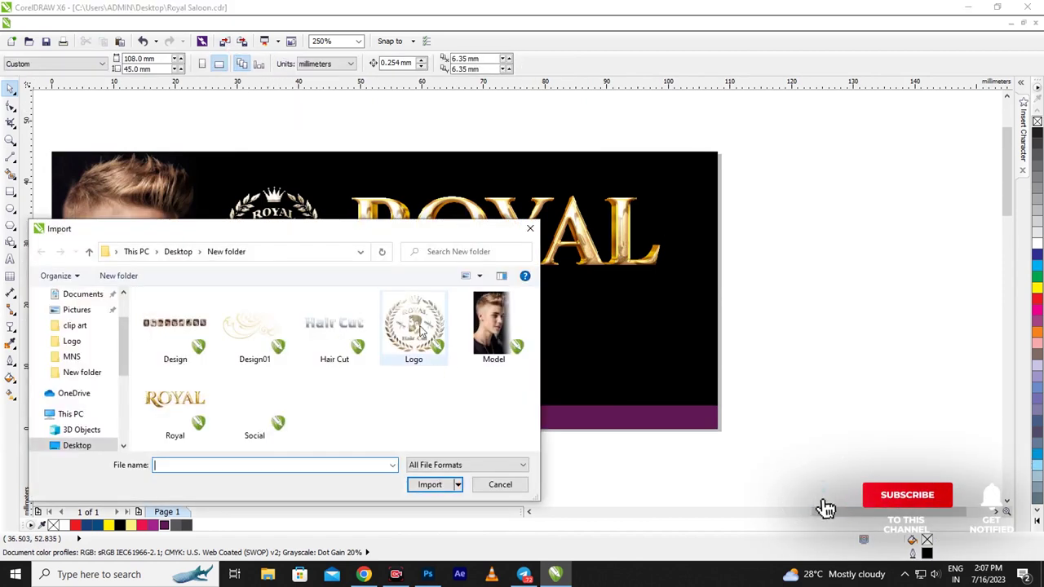
{"action": "left_click", "coordinate": [324, 330]}
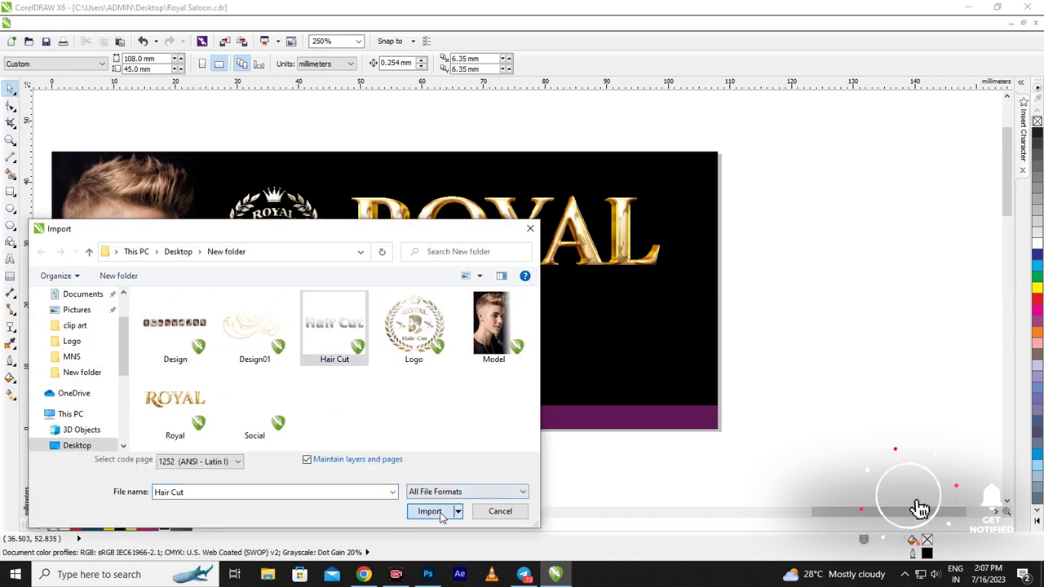
{"action": "left_click", "coordinate": [438, 511]}
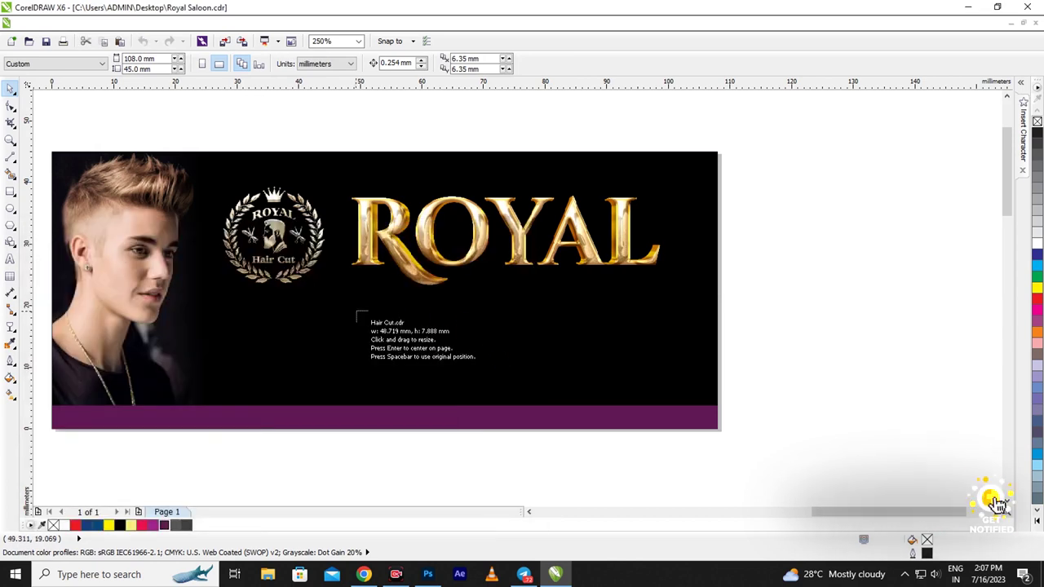
{"action": "left_click_drag", "start_coordinate": [339, 284], "coordinate": [641, 339]}
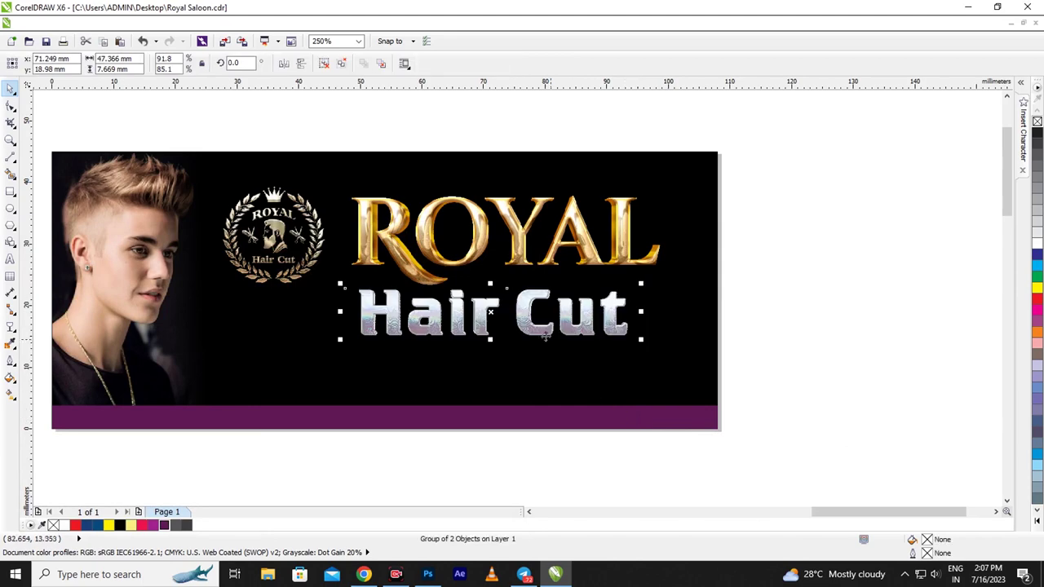
{"action": "scroll", "coordinate": [504, 321], "scroll_direction": "up", "scroll_amount": 2}
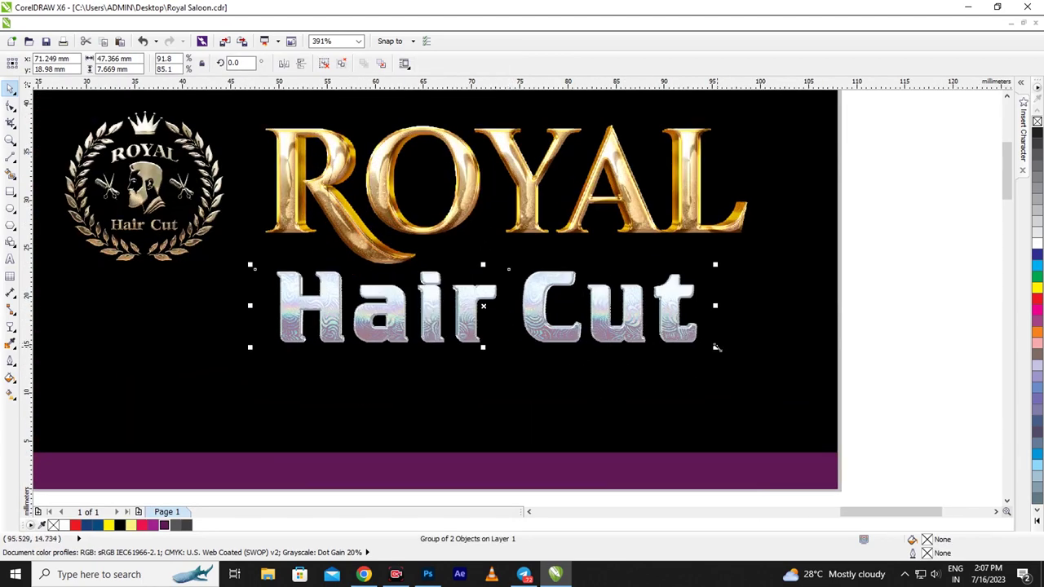
{"action": "left_click_drag", "start_coordinate": [716, 347], "coordinate": [731, 350]}
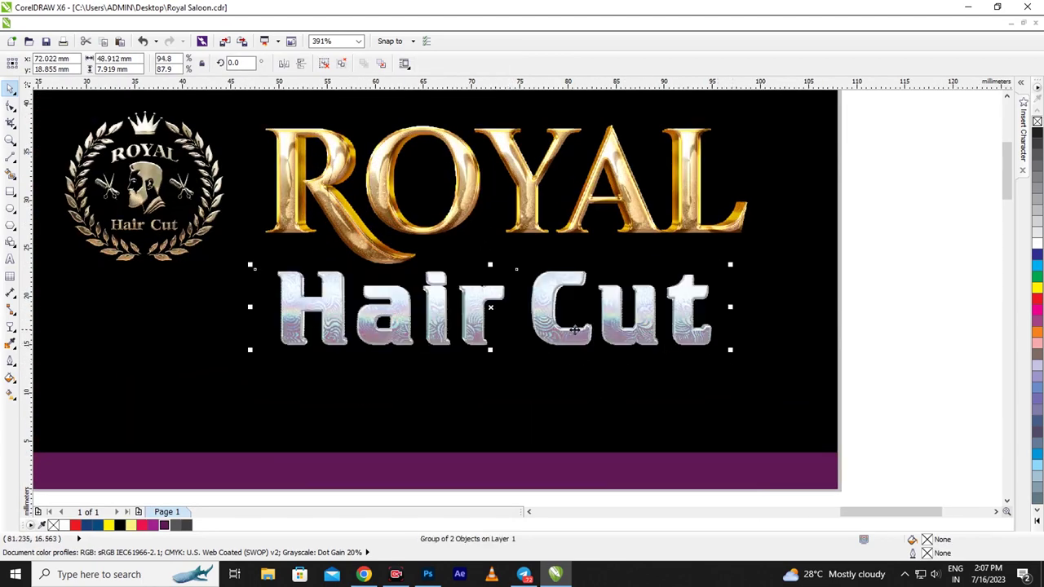
{"action": "left_click_drag", "start_coordinate": [566, 334], "coordinate": [572, 329]}
{"action": "scroll", "coordinate": [481, 370], "scroll_direction": "down", "scroll_amount": 3}
{"action": "scroll", "coordinate": [406, 361], "scroll_direction": "up", "scroll_amount": 1}
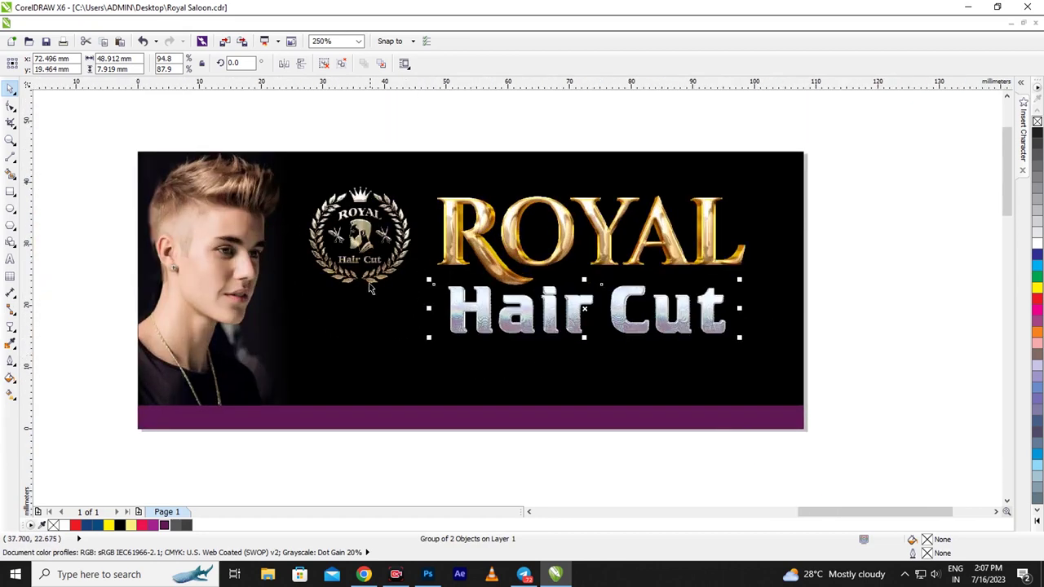
Step: Enlarge the round Royal Hair Cut logo in two steps
{"action": "left_click", "coordinate": [367, 281]}
{"action": "left_click_drag", "start_coordinate": [300, 287], "coordinate": [291, 294]}
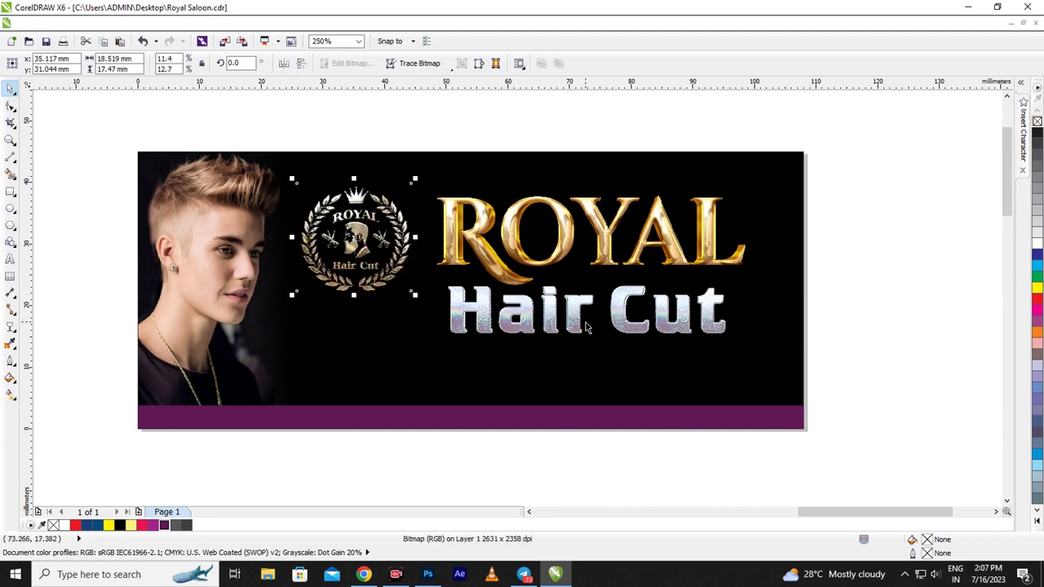
{"action": "scroll", "coordinate": [334, 196], "scroll_direction": "up", "scroll_amount": 2}
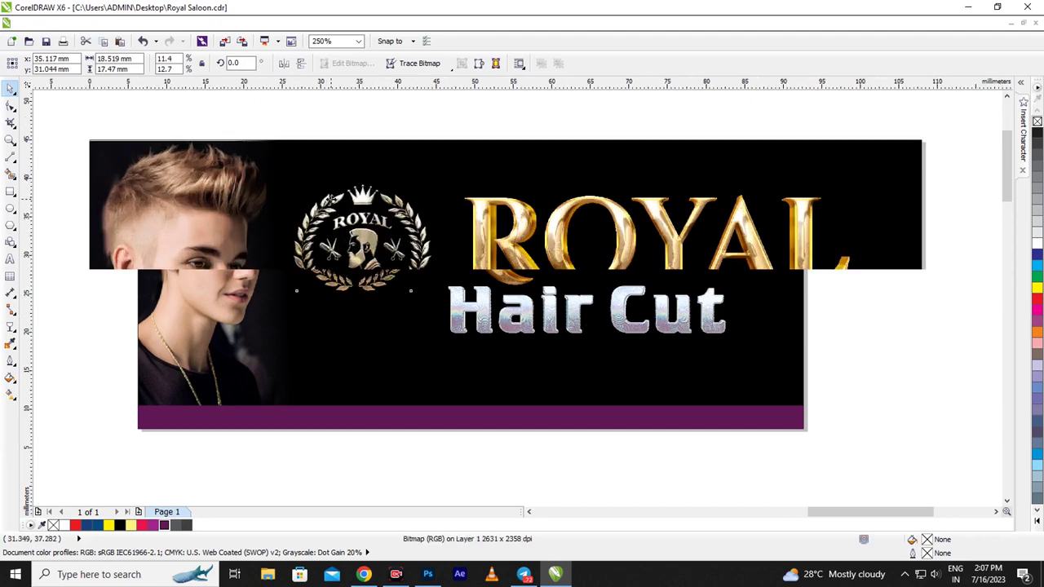
{"action": "left_click_drag", "start_coordinate": [459, 347], "coordinate": [468, 356]}
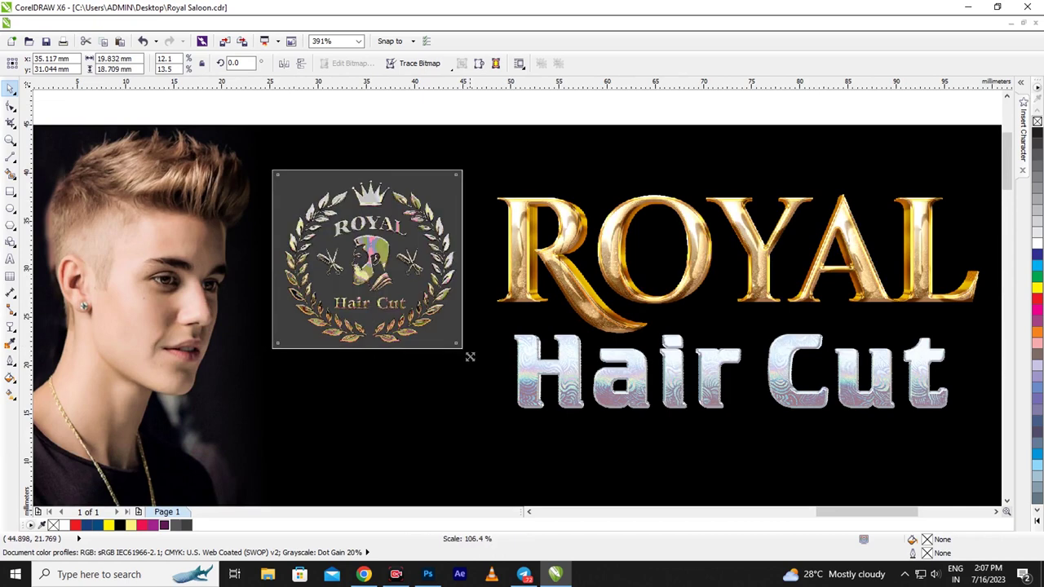
Step: Import the Design file and place the thumbnail row below Hair Cut
{"action": "left_click", "coordinate": [226, 42]}
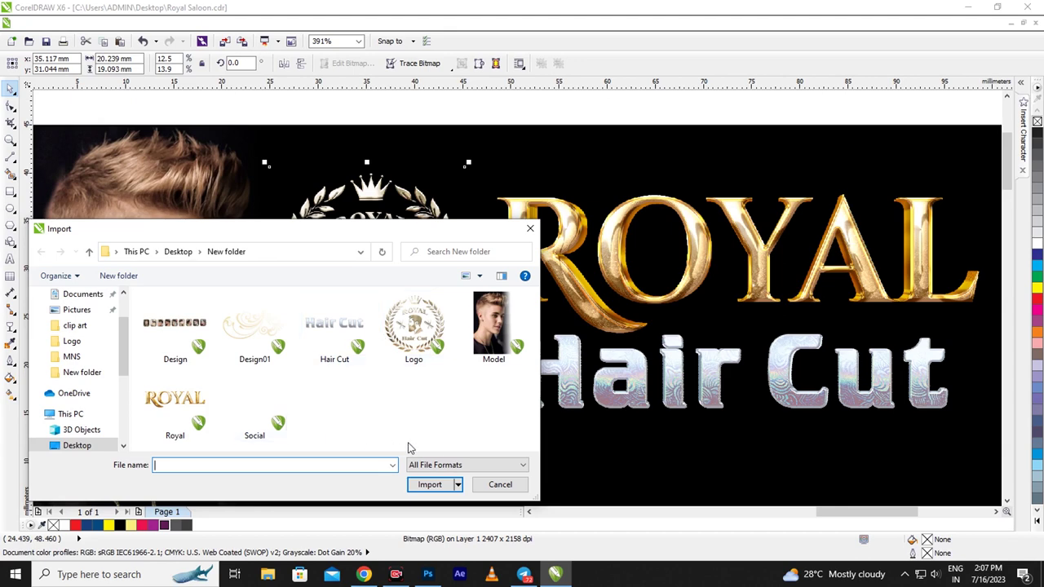
{"action": "left_click", "coordinate": [182, 336]}
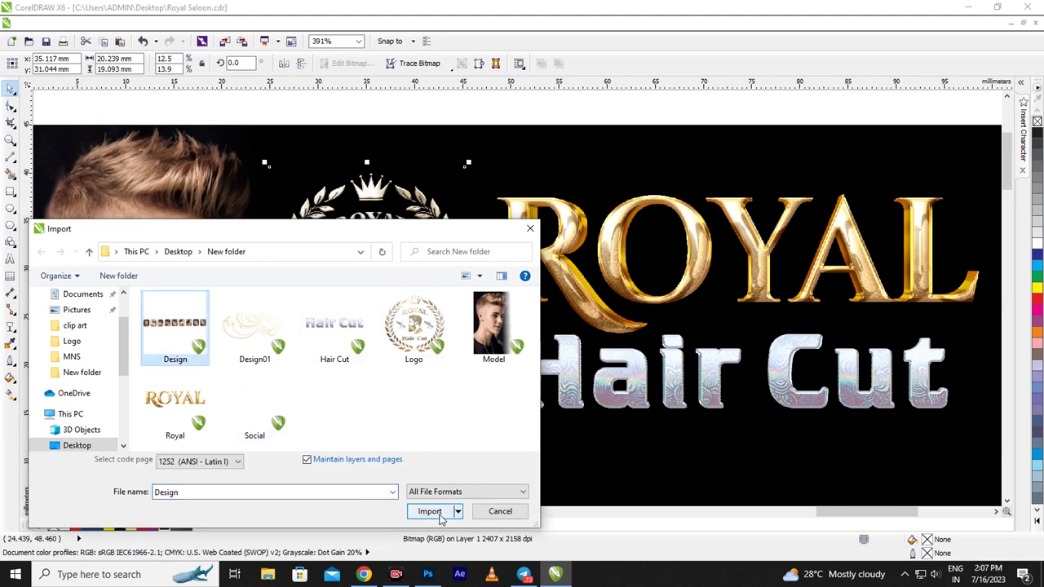
{"action": "left_click", "coordinate": [430, 511]}
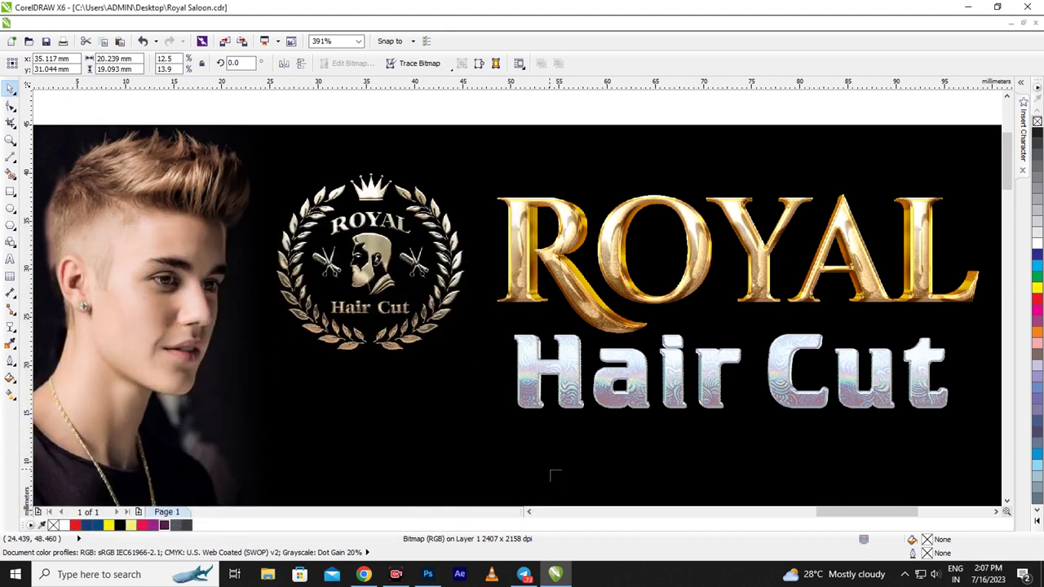
{"action": "left_click_drag", "start_coordinate": [433, 412], "coordinate": [677, 454]}
Step: Scale and position the nine-thumbnail row to about 71.7 × 8.6 mm
{"action": "scroll", "coordinate": [314, 322], "scroll_direction": "down", "scroll_amount": 2}
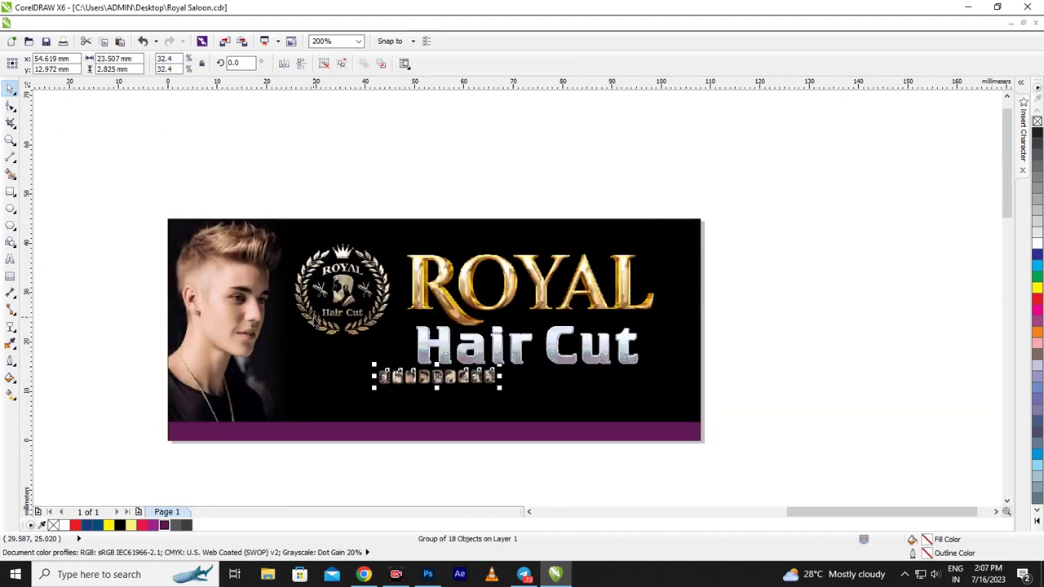
{"action": "scroll", "coordinate": [315, 322], "scroll_direction": "down", "scroll_amount": 2}
{"action": "scroll", "coordinate": [372, 370], "scroll_direction": "up", "scroll_amount": 3}
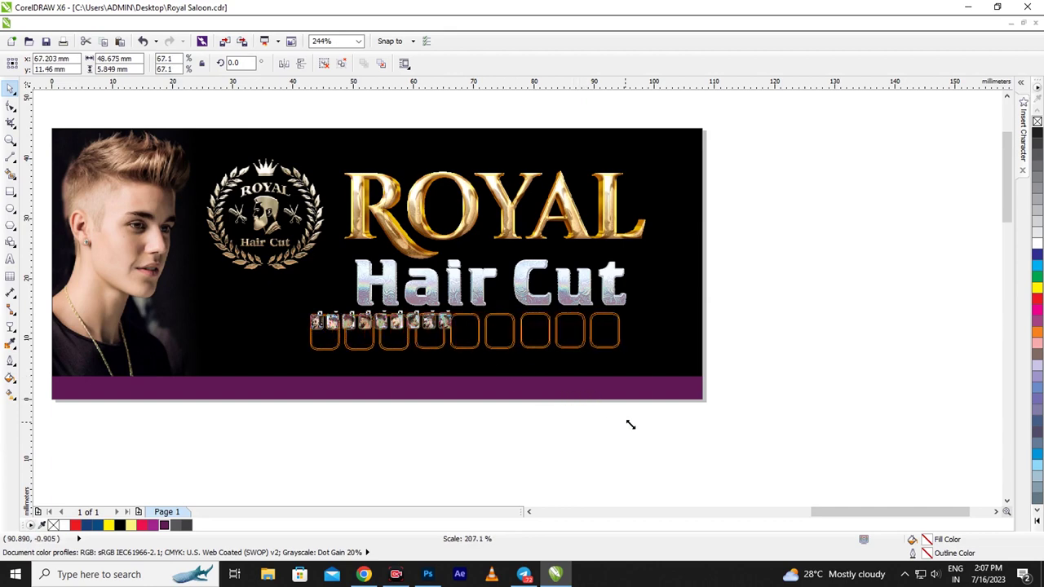
{"action": "left_click_drag", "start_coordinate": [455, 335], "coordinate": [673, 447]}
{"action": "scroll", "coordinate": [300, 393], "scroll_direction": "up", "scroll_amount": 2}
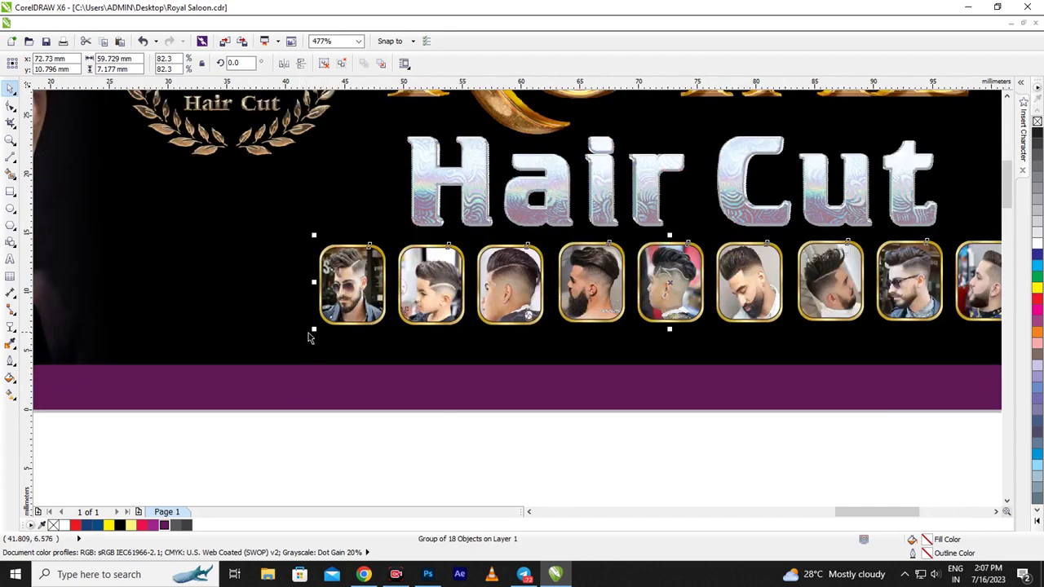
{"action": "left_click_drag", "start_coordinate": [315, 330], "coordinate": [175, 349]}
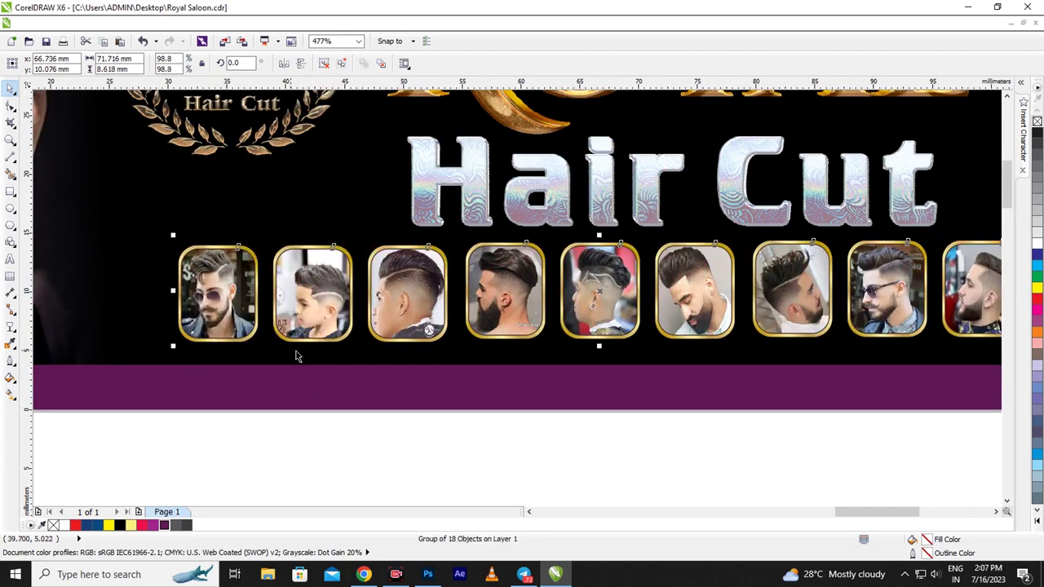
{"action": "scroll", "coordinate": [383, 379], "scroll_direction": "down", "scroll_amount": 1}
{"action": "scroll", "coordinate": [501, 362], "scroll_direction": "up", "scroll_amount": 1}
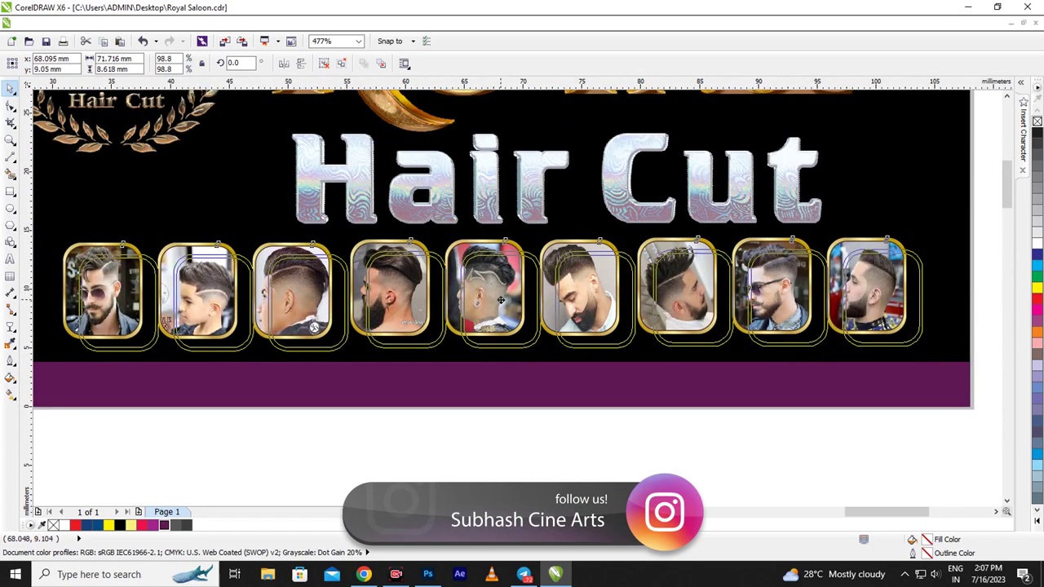
{"action": "left_click_drag", "start_coordinate": [485, 292], "coordinate": [500, 303]}
{"action": "scroll", "coordinate": [657, 313], "scroll_direction": "down", "scroll_amount": 1}
{"action": "scroll", "coordinate": [657, 313], "scroll_direction": "down", "scroll_amount": 2}
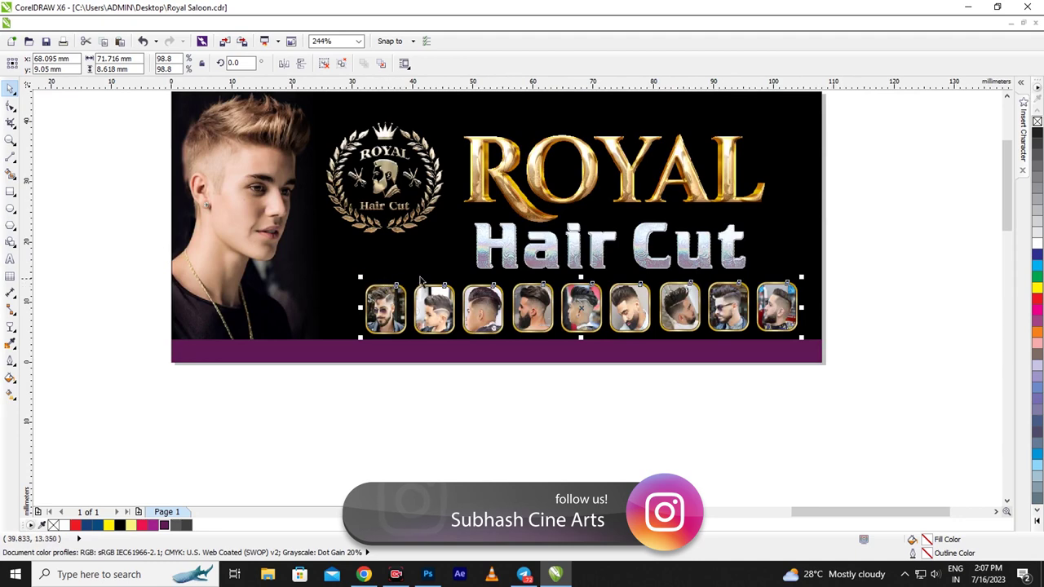
{"action": "scroll", "coordinate": [403, 269], "scroll_direction": "down", "scroll_amount": 1}
Step: Widen the ROYAL and Hair Cut titles slightly toward the left
{"action": "left_click_drag", "start_coordinate": [781, 129], "coordinate": [423, 291]}
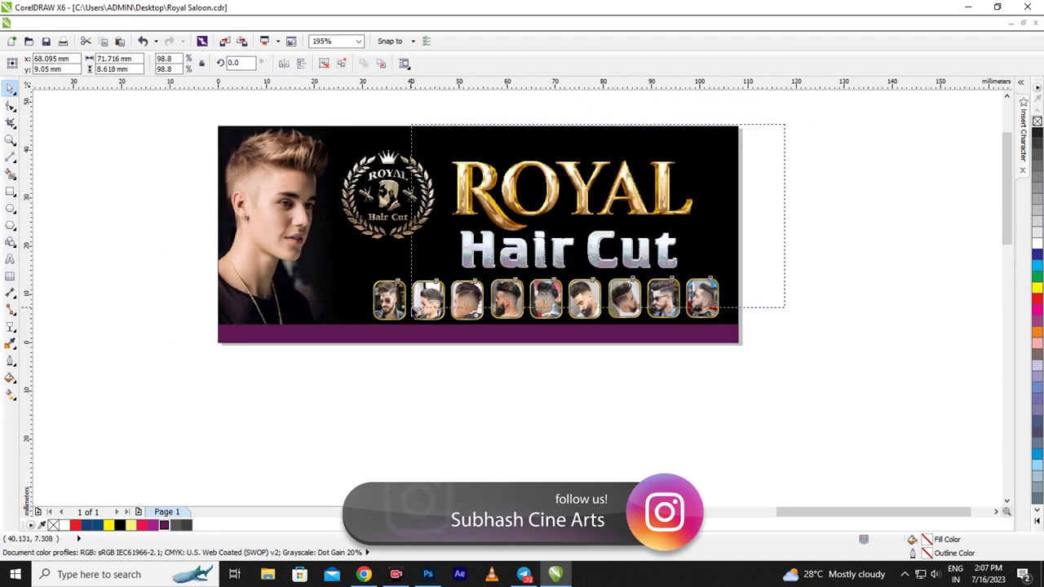
{"action": "scroll", "coordinate": [449, 249], "scroll_direction": "up", "scroll_amount": 1}
{"action": "scroll", "coordinate": [449, 249], "scroll_direction": "up", "scroll_amount": 1}
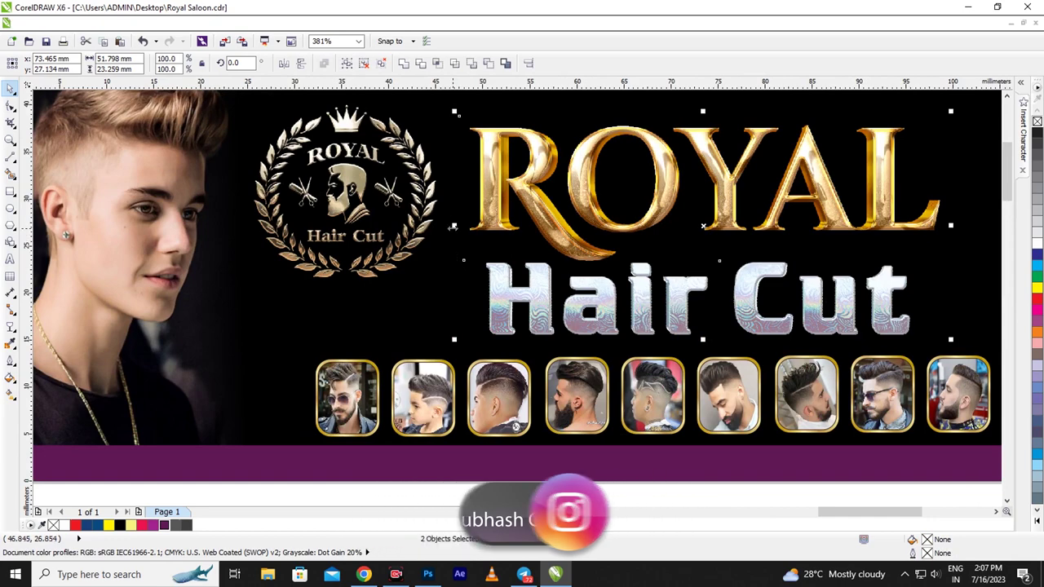
{"action": "left_click_drag", "start_coordinate": [451, 226], "coordinate": [438, 228]}
{"action": "scroll", "coordinate": [432, 278], "scroll_direction": "down", "scroll_amount": 1}
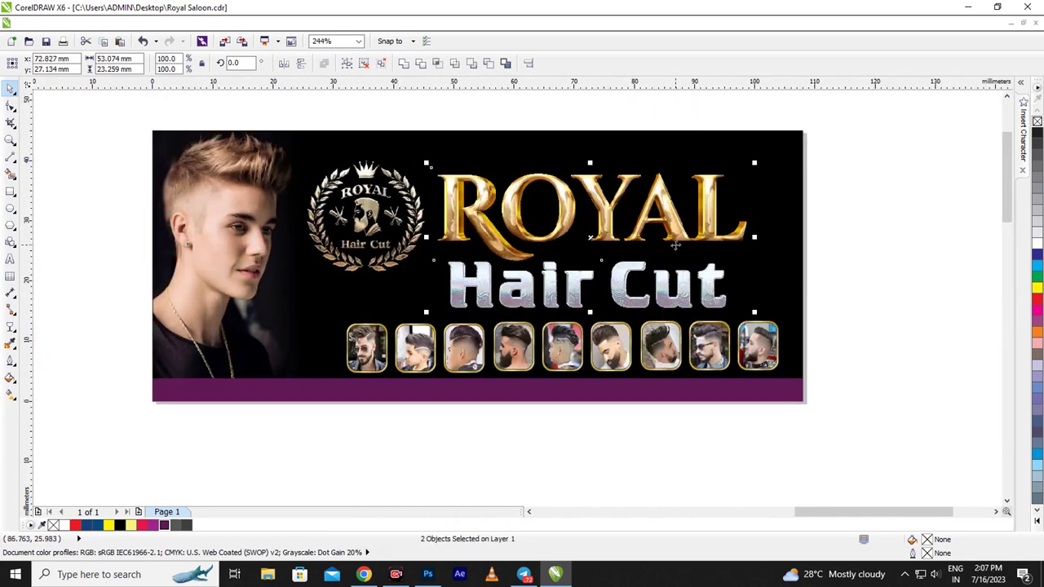
{"action": "scroll", "coordinate": [675, 244], "scroll_direction": "up", "scroll_amount": 1}
Step: Widen the two titles slightly toward the right
{"action": "left_click_drag", "start_coordinate": [777, 236], "coordinate": [794, 237]}
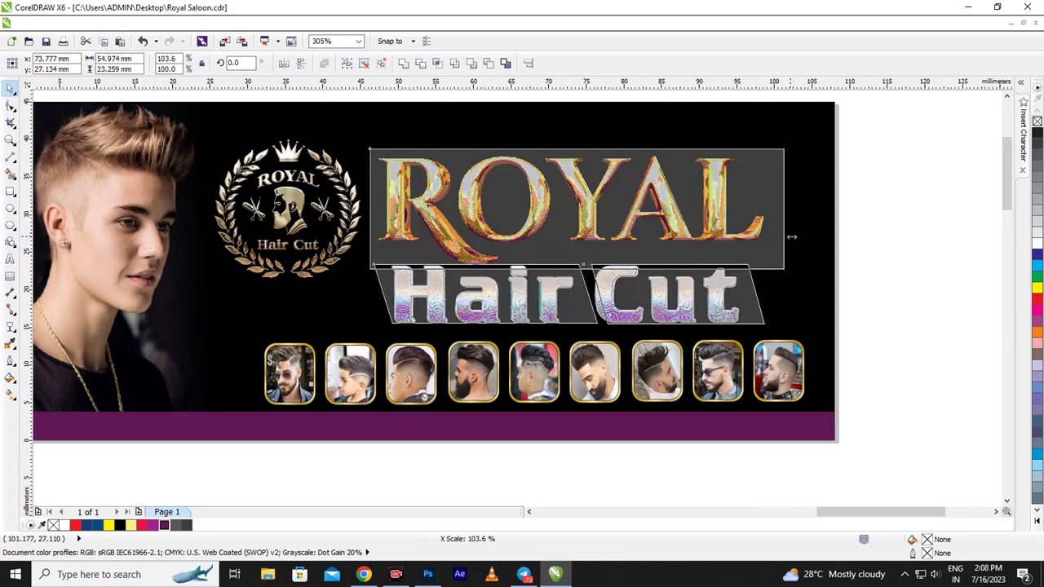
{"action": "scroll", "coordinate": [760, 245], "scroll_direction": "down", "scroll_amount": 2}
{"action": "scroll", "coordinate": [672, 350], "scroll_direction": "up", "scroll_amount": 1}
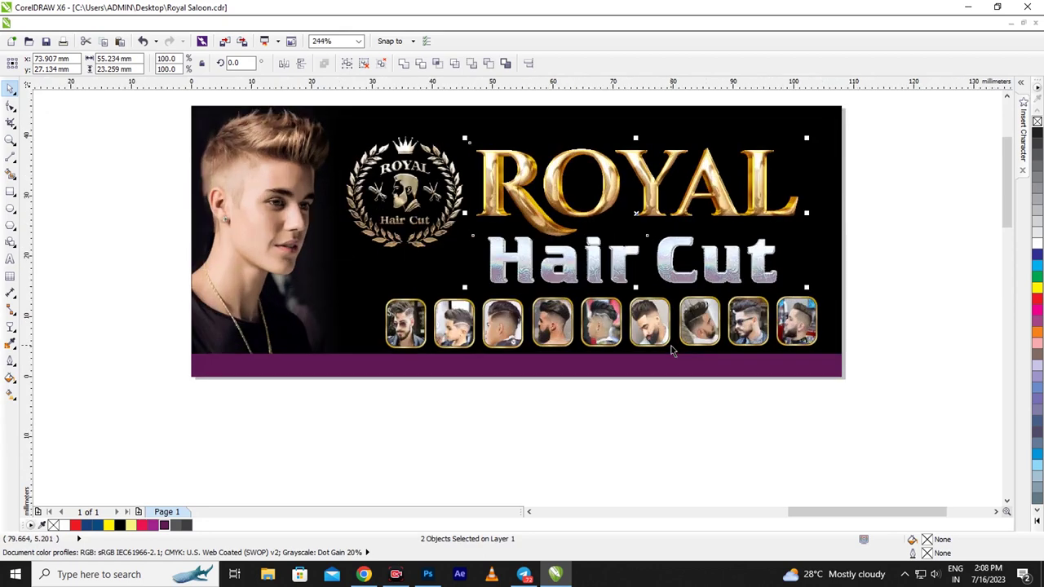
{"action": "left_click", "coordinate": [583, 464]}
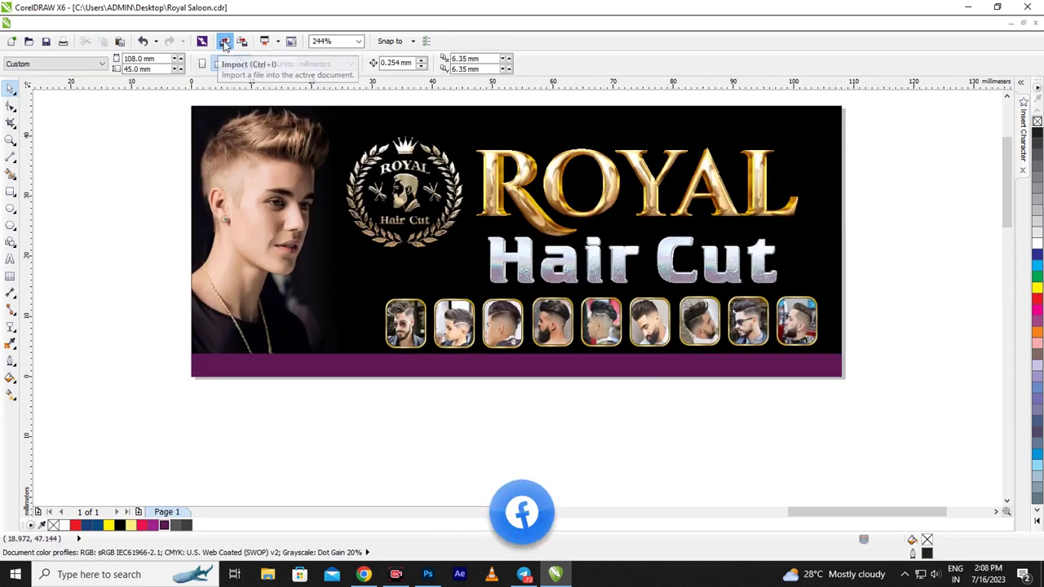
Step: Import the Design01 swirl, enlarge it about twice, and set it beneath the logo
{"action": "left_click", "coordinate": [248, 338]}
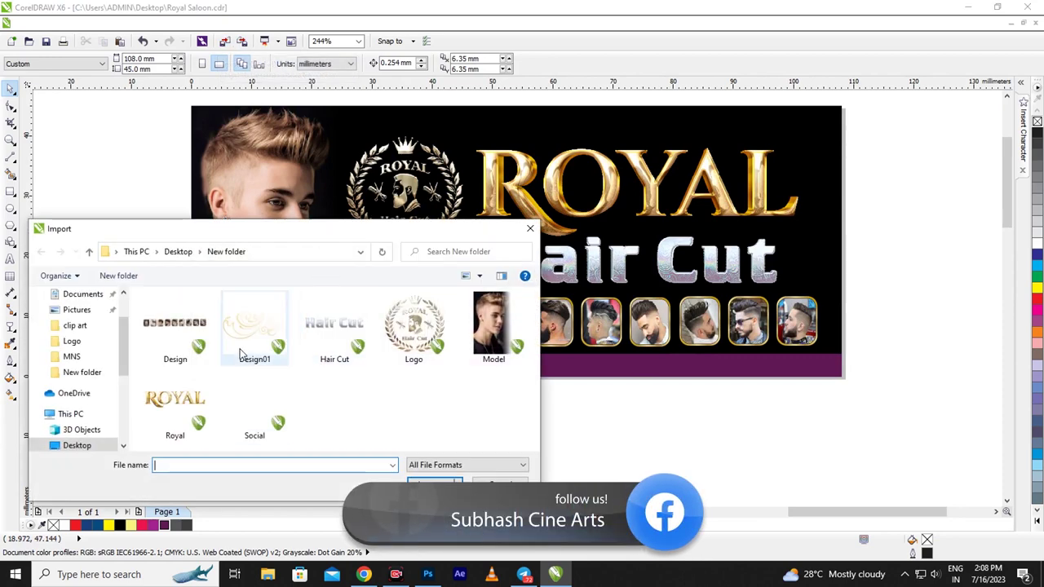
{"action": "double_click", "coordinate": [257, 338]}
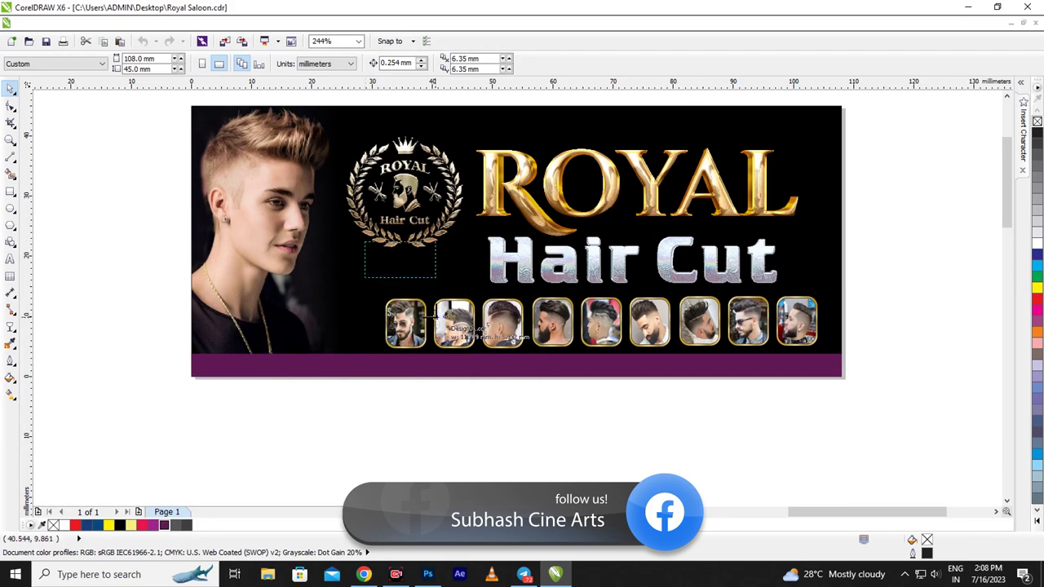
{"action": "left_click", "coordinate": [360, 285]}
{"action": "scroll", "coordinate": [359, 285], "scroll_direction": "up", "scroll_amount": 2}
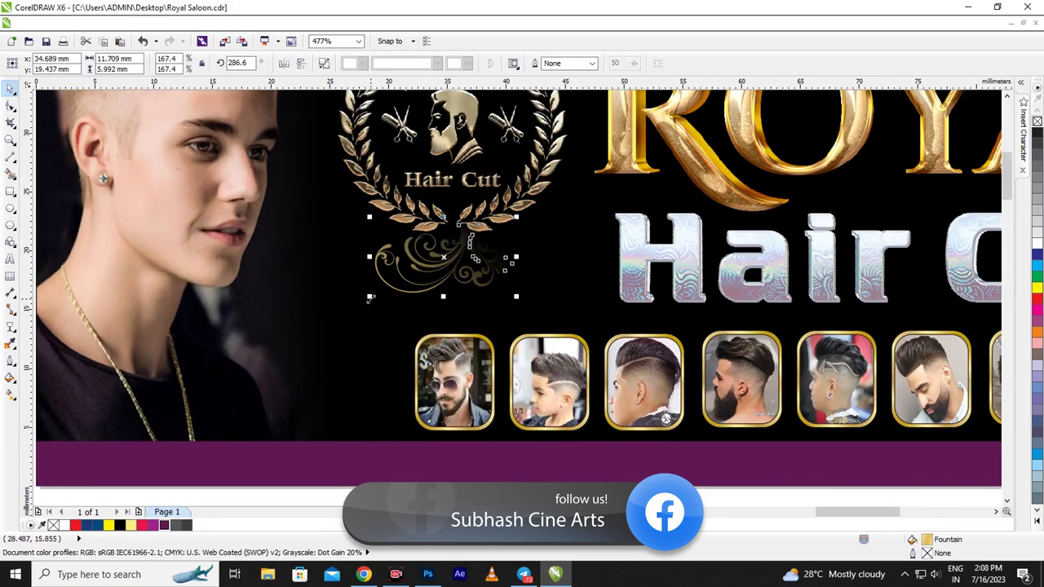
{"action": "left_click_drag", "start_coordinate": [370, 299], "coordinate": [240, 363]}
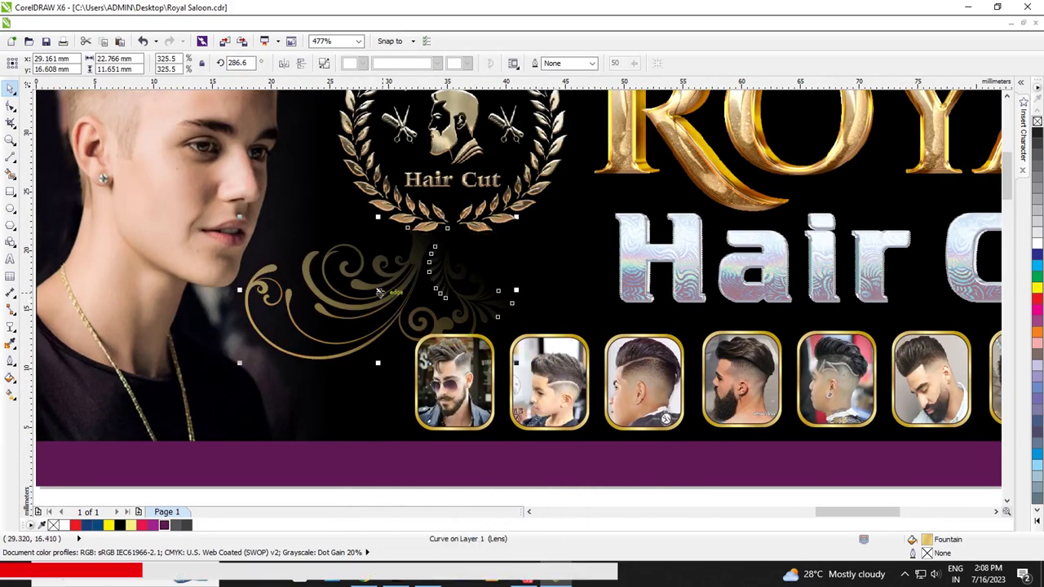
{"action": "left_click_drag", "start_coordinate": [379, 291], "coordinate": [432, 272]}
{"action": "scroll", "coordinate": [436, 265], "scroll_direction": "down", "scroll_amount": 2}
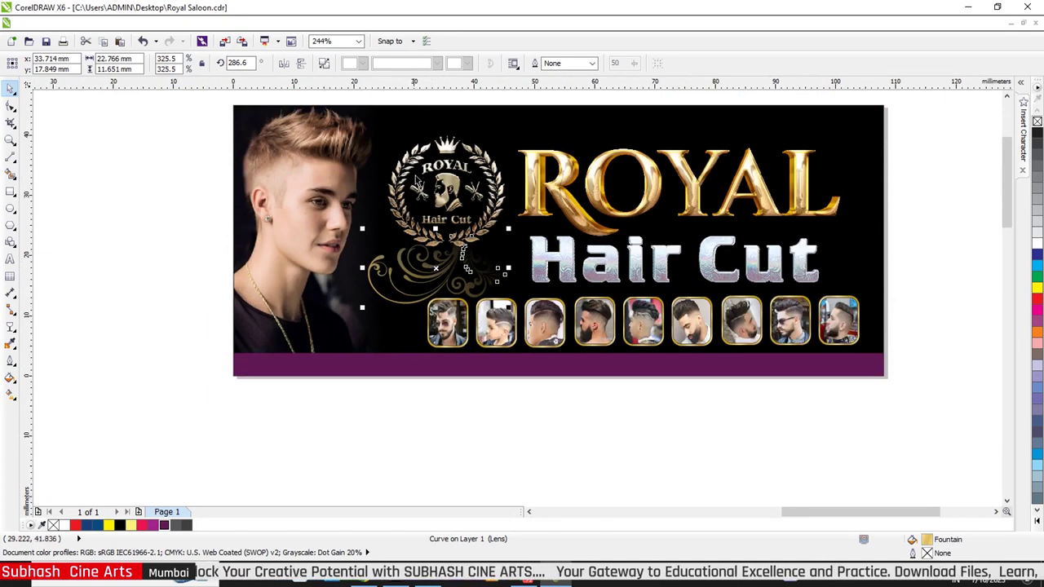
{"action": "left_click", "coordinate": [639, 412]}
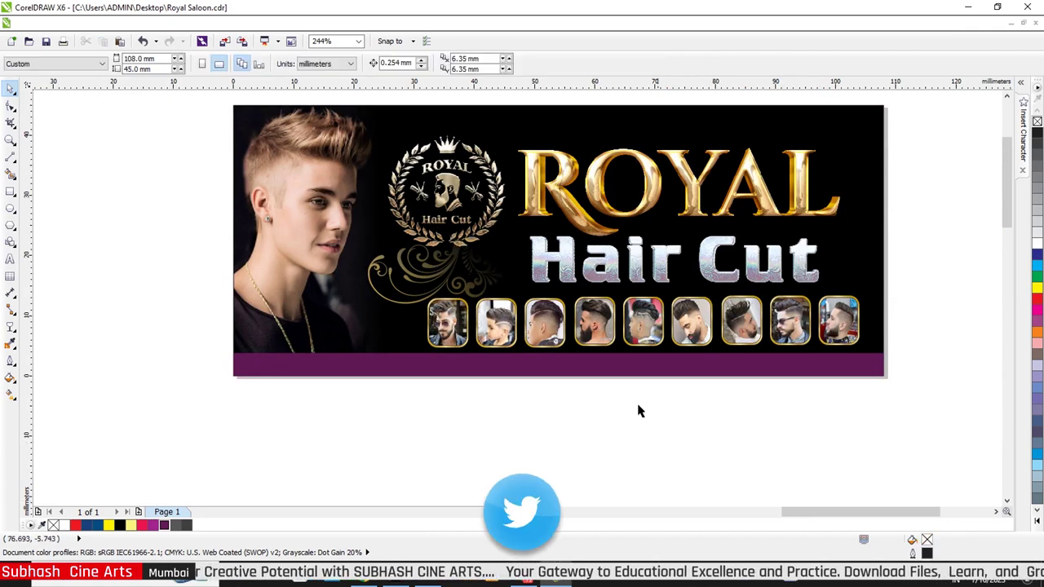
{"action": "scroll", "coordinate": [636, 408], "scroll_direction": "down", "scroll_amount": 1}
{"action": "scroll", "coordinate": [728, 397], "scroll_direction": "up", "scroll_amount": 1}
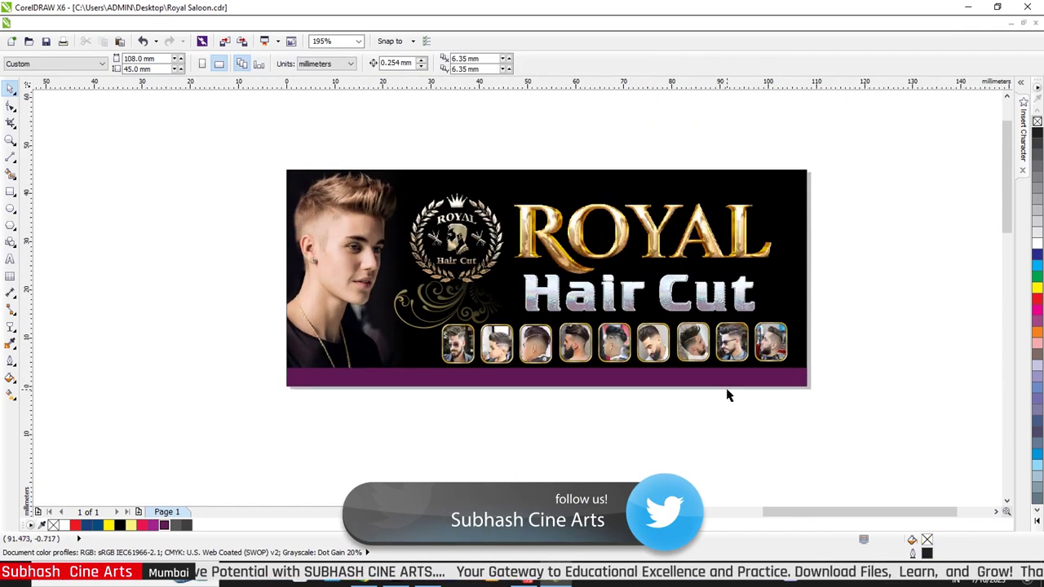
Step: Import the Social icon group and move it onto the purple bar
{"action": "left_click", "coordinate": [224, 42]}
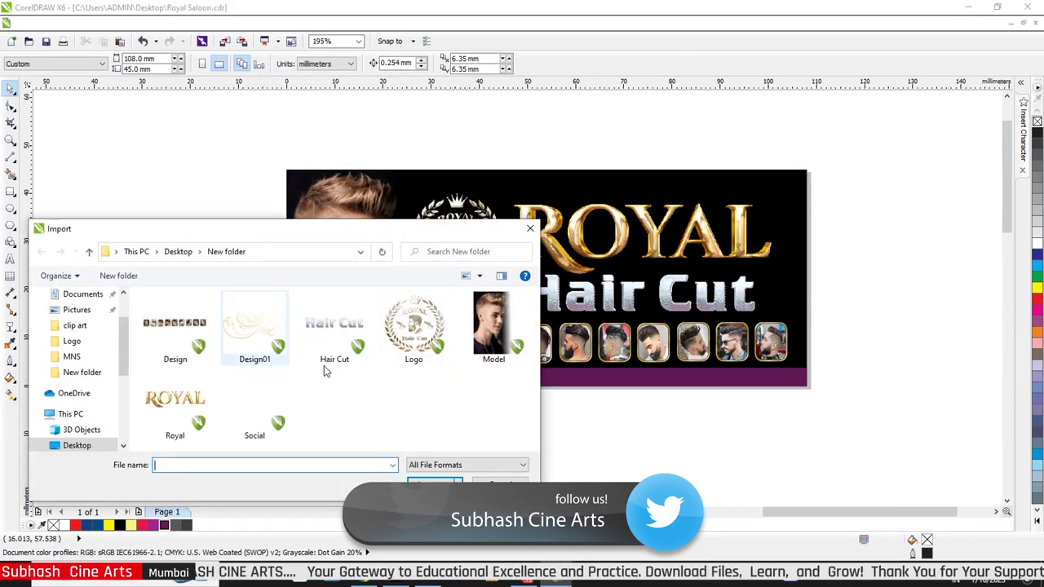
{"action": "left_click", "coordinate": [253, 411]}
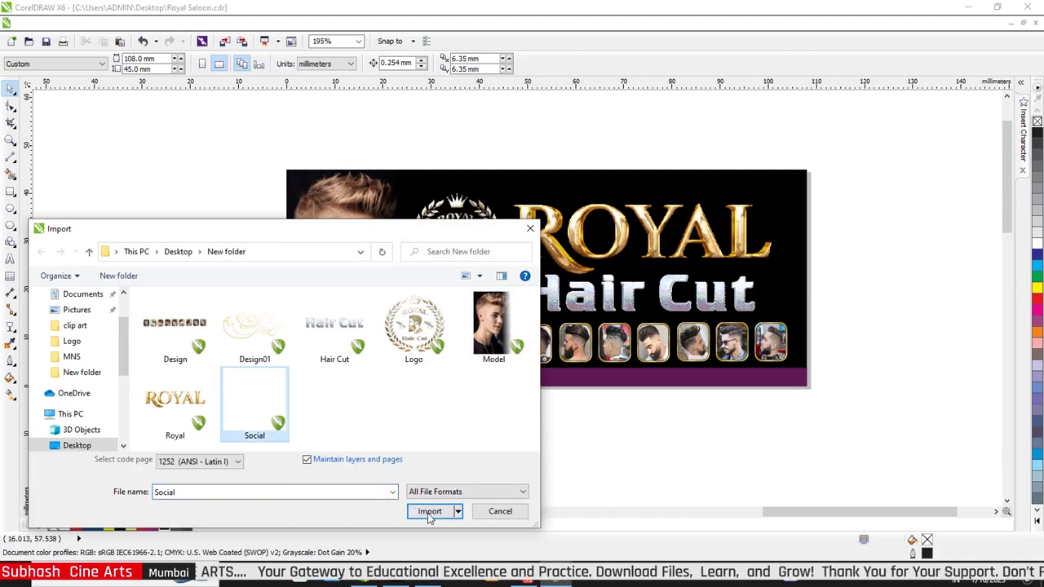
{"action": "left_click", "coordinate": [429, 512]}
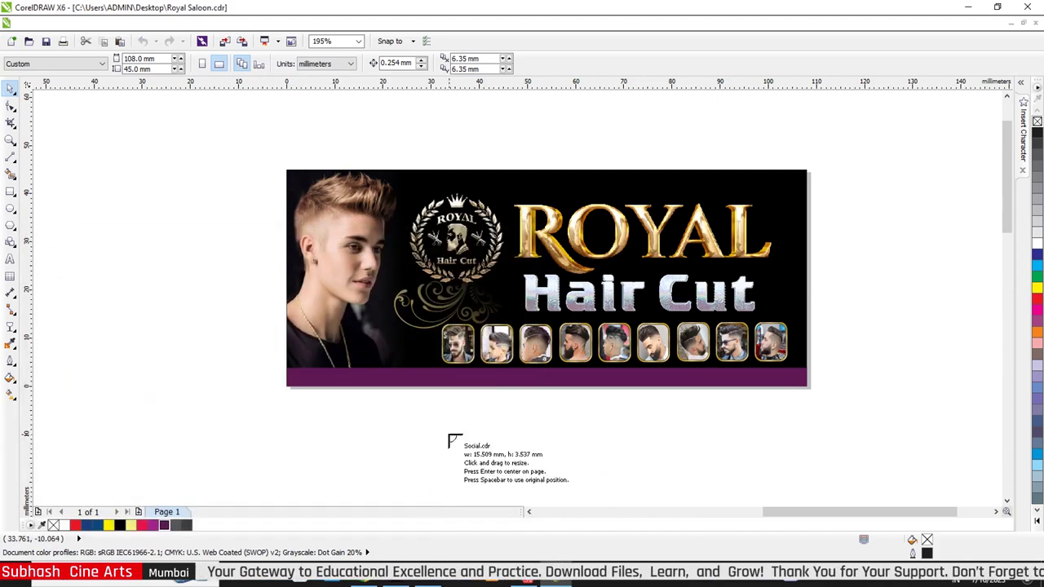
{"action": "left_click_drag", "start_coordinate": [410, 406], "coordinate": [547, 484]}
{"action": "left_click_drag", "start_coordinate": [479, 420], "coordinate": [376, 380]}
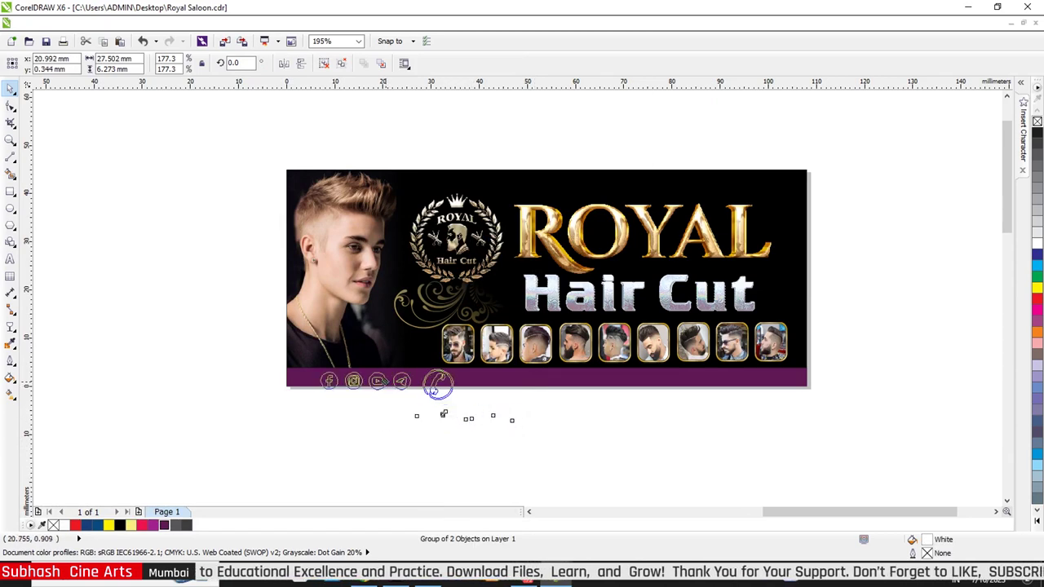
Step: Shrink the icon group to about 20 mm wide and nudge it lower on the bar
{"action": "scroll", "coordinate": [333, 407], "scroll_direction": "up", "scroll_amount": 2}
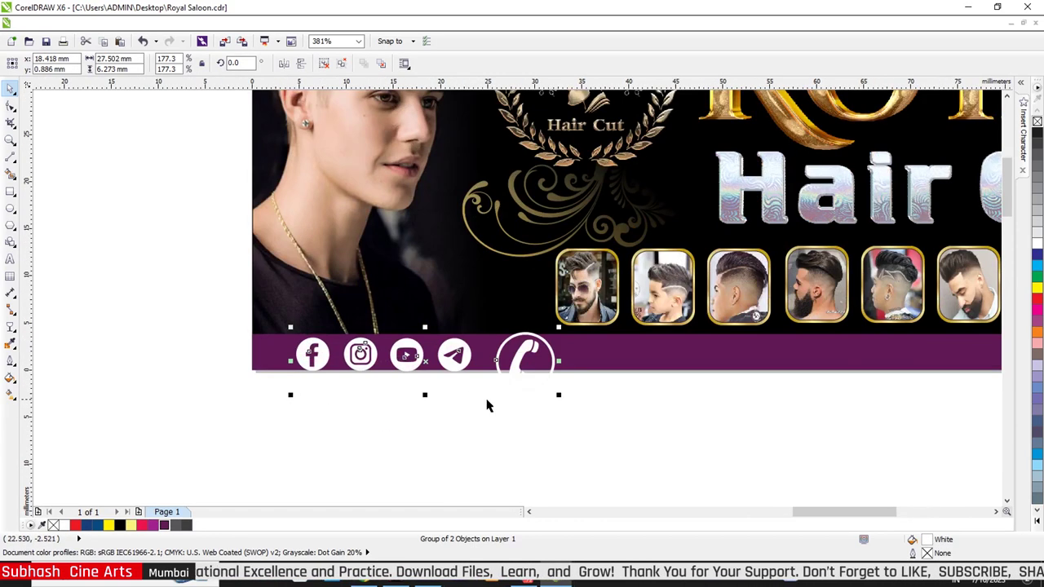
{"action": "left_click_drag", "start_coordinate": [557, 396], "coordinate": [487, 378]}
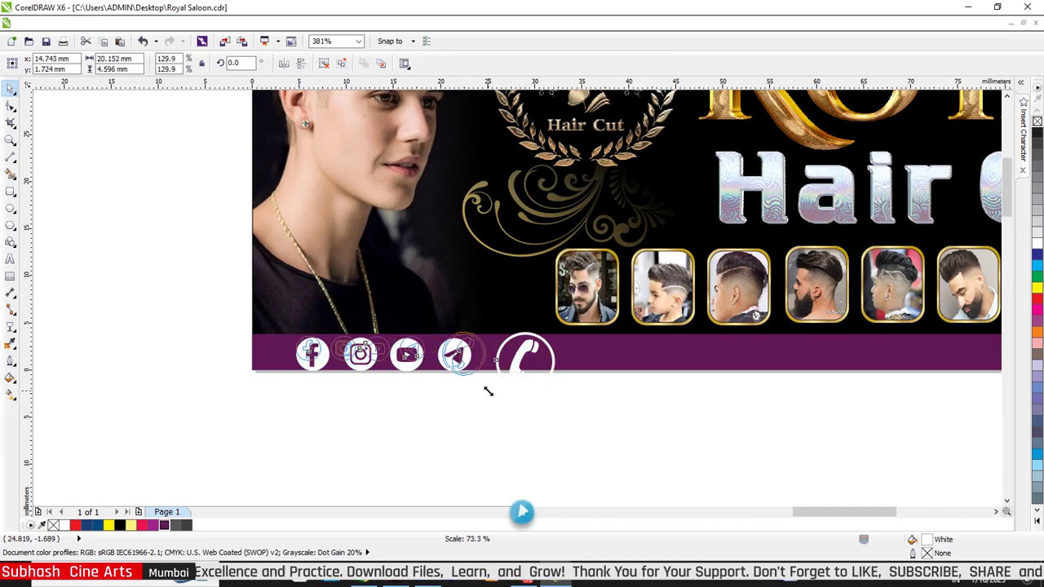
{"action": "scroll", "coordinate": [391, 339], "scroll_direction": "up", "scroll_amount": 1}
{"action": "scroll", "coordinate": [394, 334], "scroll_direction": "up", "scroll_amount": 2}
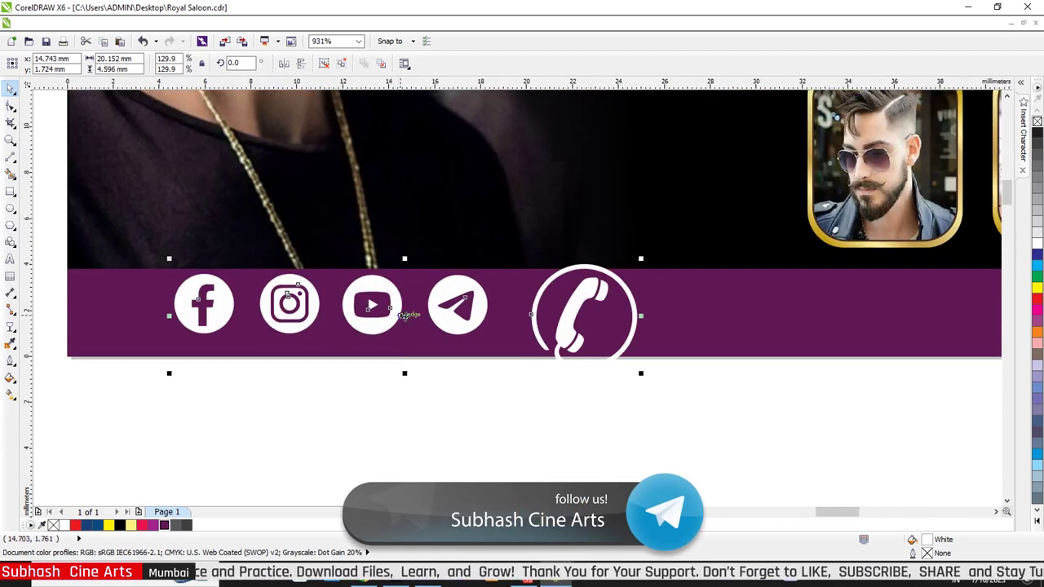
{"action": "left_click_drag", "start_coordinate": [402, 314], "coordinate": [403, 320]}
{"action": "left_click", "coordinate": [410, 419]}
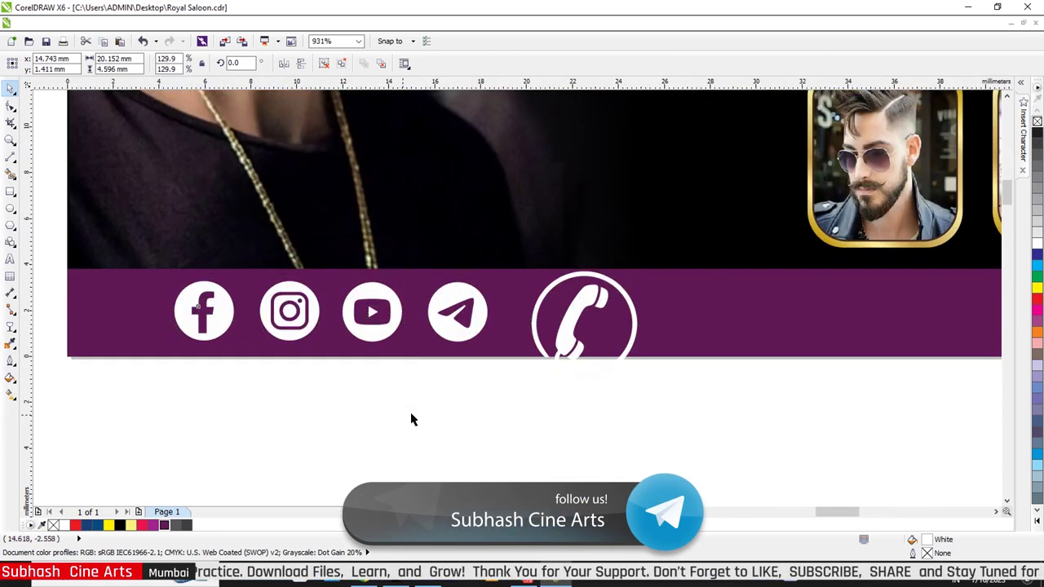
{"action": "left_click", "coordinate": [559, 348]}
{"action": "scroll", "coordinate": [438, 410], "scroll_direction": "down", "scroll_amount": 2}
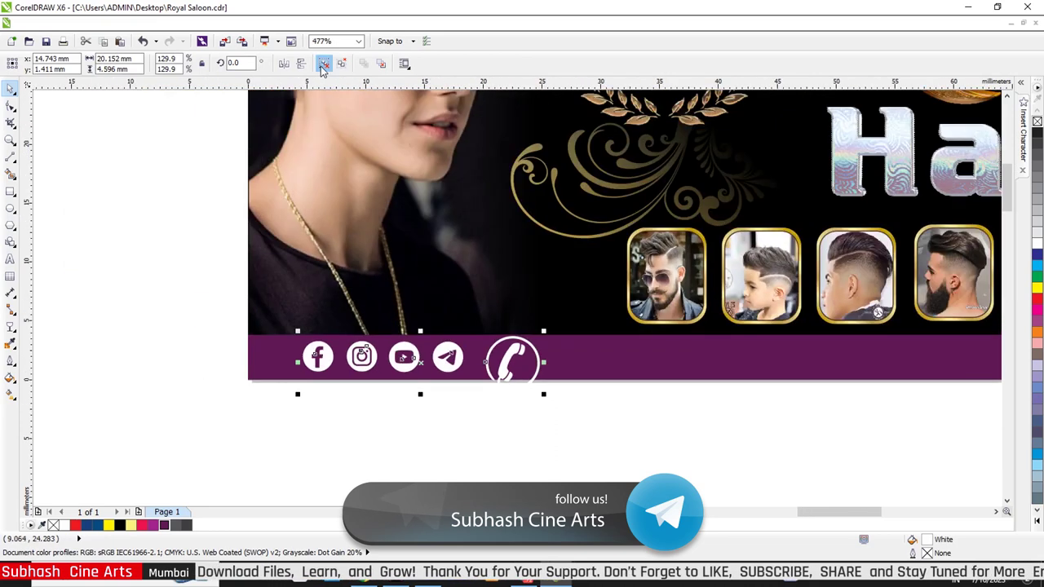
{"action": "left_click", "coordinate": [468, 435]}
{"action": "scroll", "coordinate": [369, 449], "scroll_direction": "down", "scroll_amount": 2}
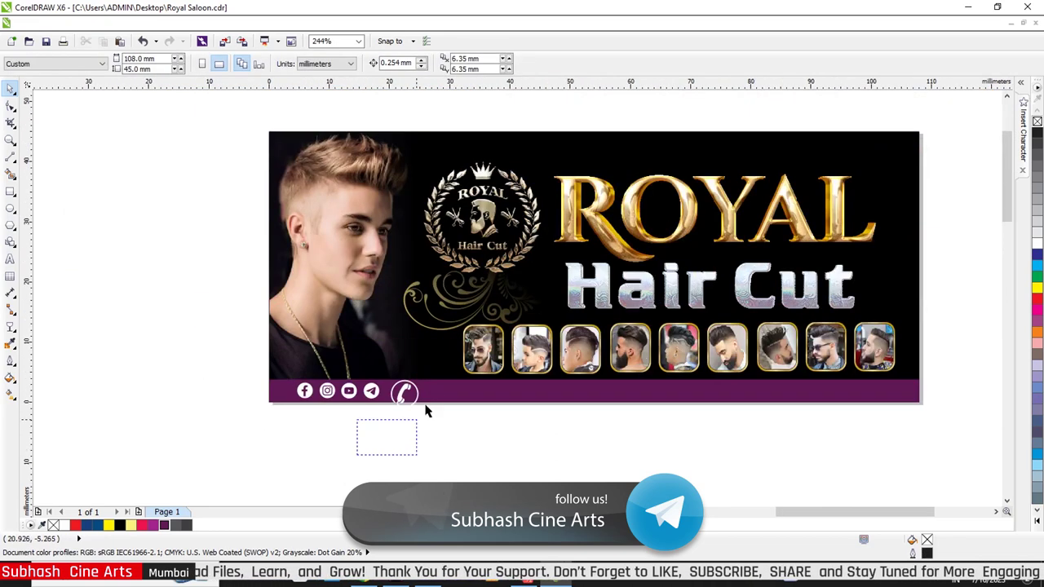
Step: Resize the phone icon on the purple bar
{"action": "mouse_move", "coordinate": [426, 412]}
{"action": "left_mouse_down"}
{"action": "mouse_move", "coordinate": [391, 440]}
{"action": "mouse_move", "coordinate": [426, 375]}
{"action": "mouse_move", "coordinate": [771, 152]}
{"action": "mouse_move", "coordinate": [738, 152]}
{"action": "left_mouse_up"}
{"action": "scroll", "coordinate": [676, 229], "scroll_direction": "down", "scroll_amount": 1}
{"action": "scroll", "coordinate": [580, 222], "scroll_direction": "up", "scroll_amount": 1}
{"action": "scroll", "coordinate": [581, 221], "scroll_direction": "up", "scroll_amount": 2}
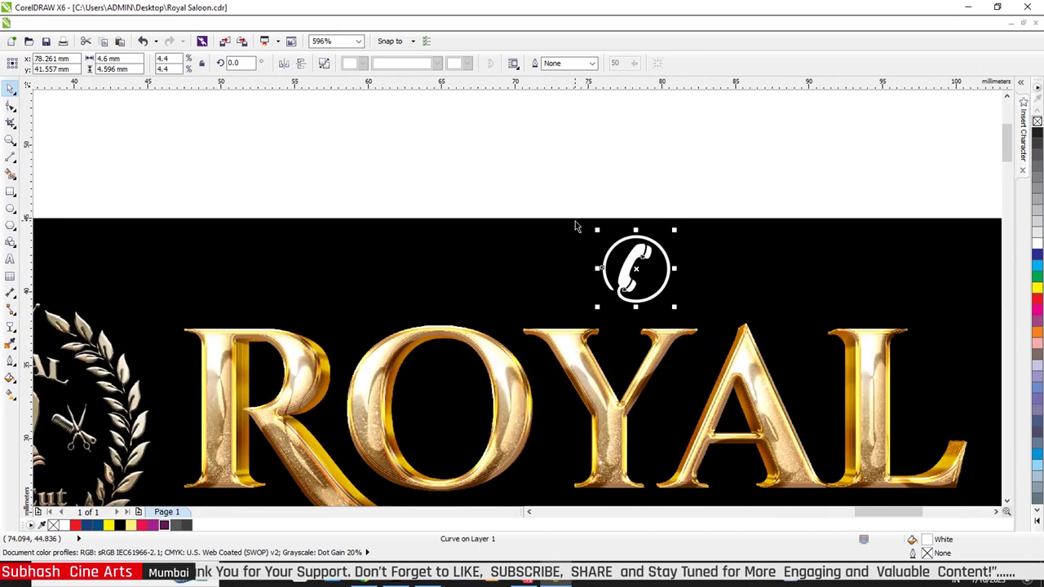
{"action": "scroll", "coordinate": [657, 240], "scroll_direction": "up", "scroll_amount": 1}
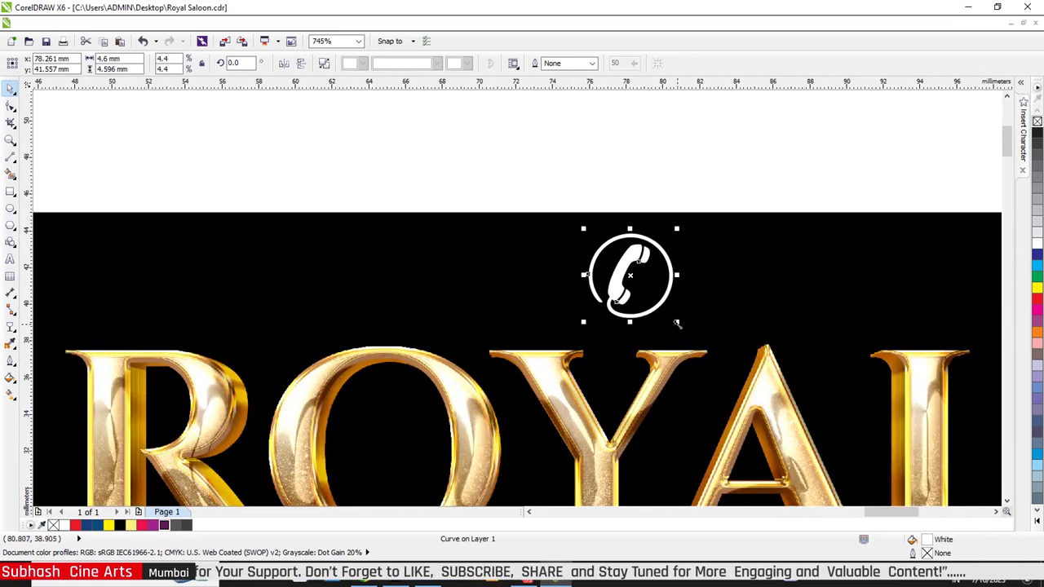
{"action": "left_click_drag", "start_coordinate": [676, 323], "coordinate": [654, 319]}
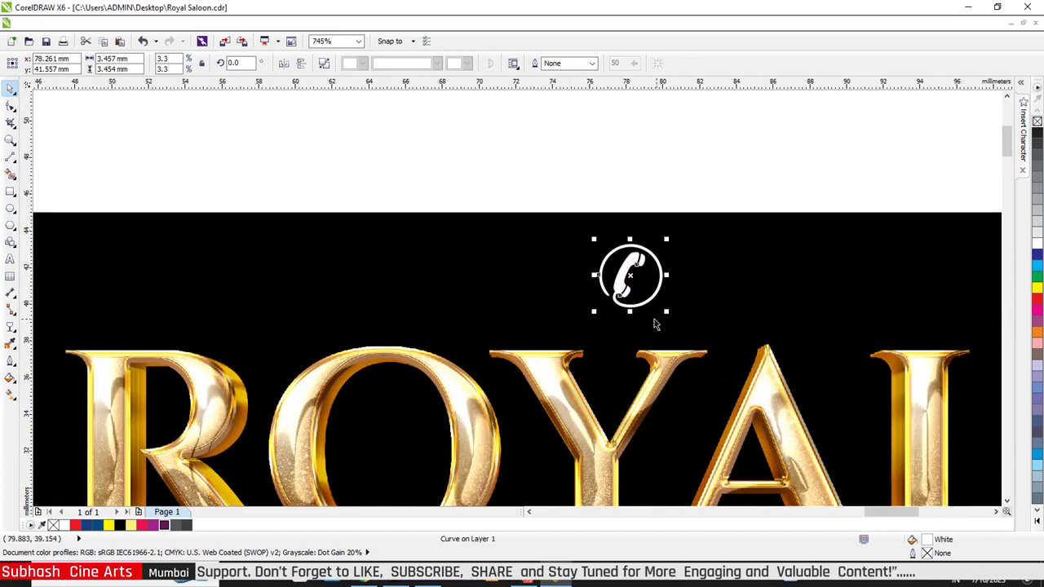
{"action": "scroll", "coordinate": [555, 268], "scroll_direction": "down", "scroll_amount": 7}
{"action": "scroll", "coordinate": [604, 280], "scroll_direction": "up", "scroll_amount": 5}
{"action": "scroll", "coordinate": [582, 263], "scroll_direction": "up", "scroll_amount": 1}
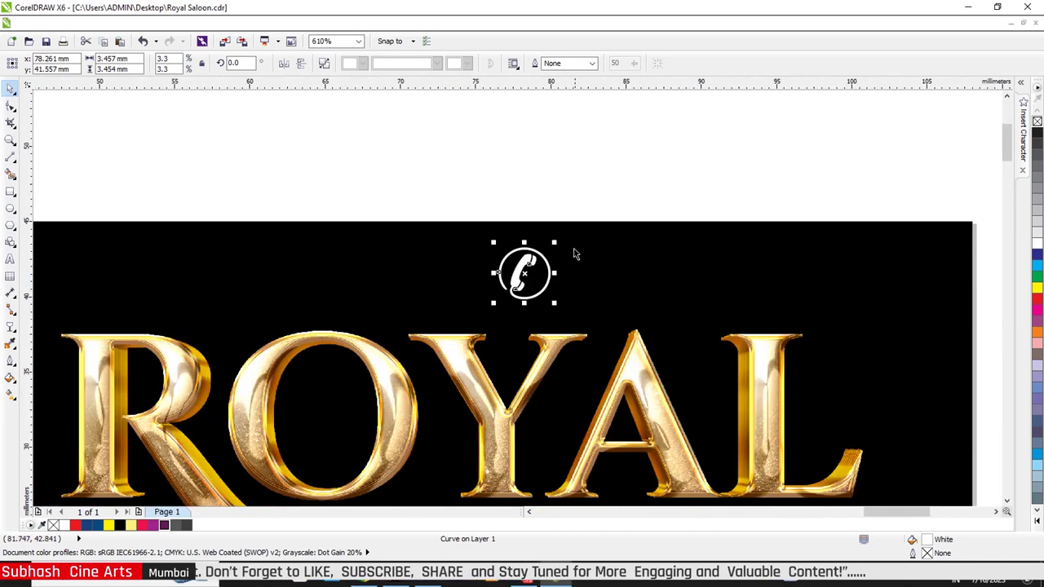
{"action": "left_click_drag", "start_coordinate": [555, 242], "coordinate": [565, 234]}
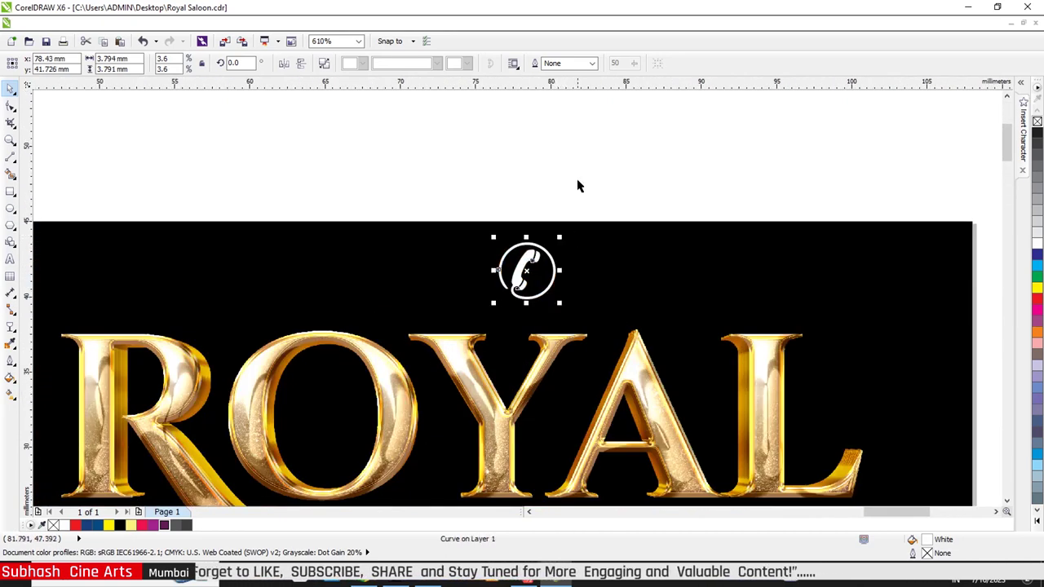
{"action": "key", "text": "Escape"}
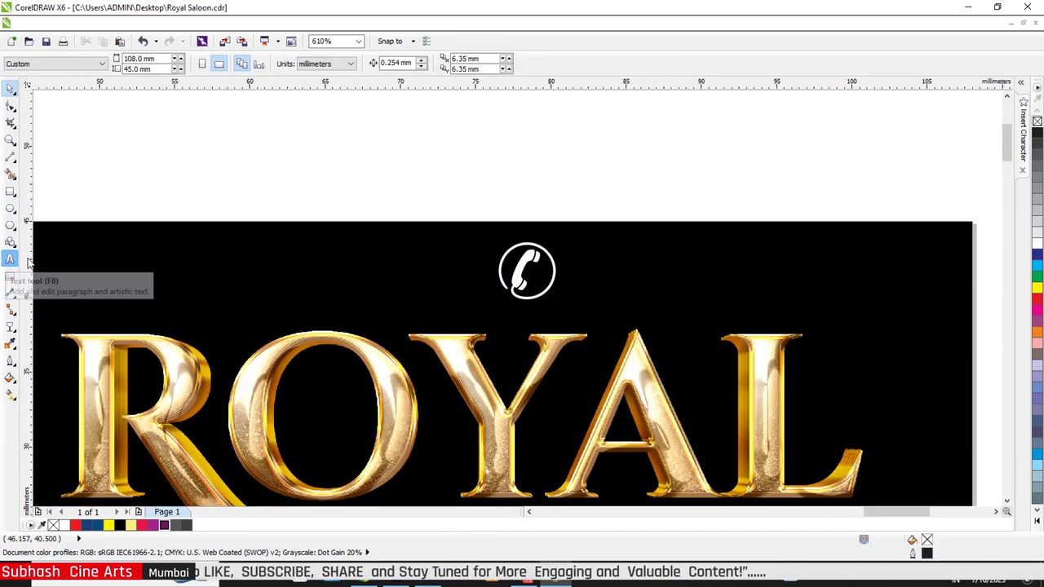
{"action": "left_click", "coordinate": [10, 259]}
{"action": "left_click", "coordinate": [446, 185]}
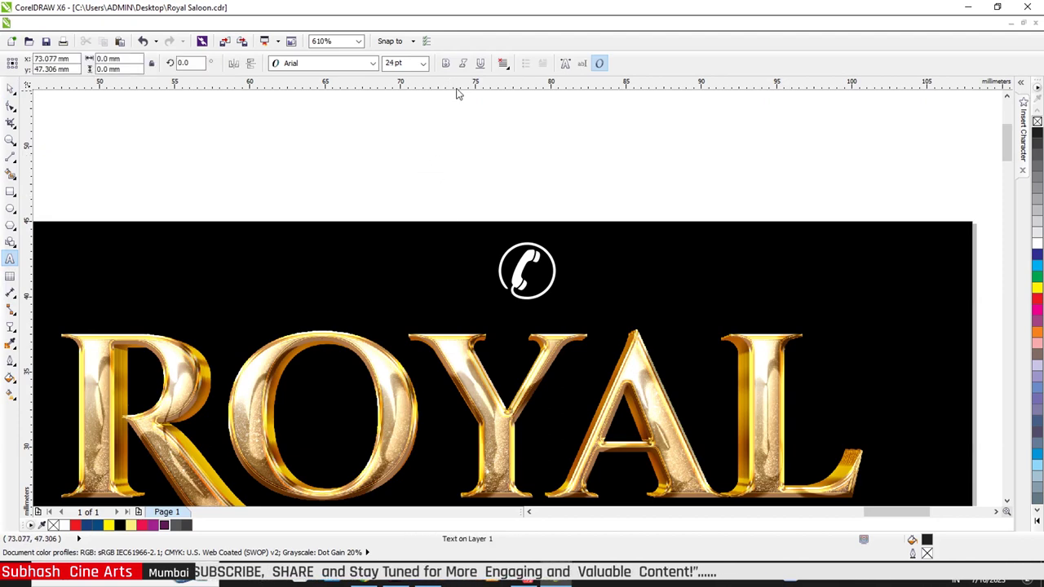
{"action": "left_click", "coordinate": [423, 64]}
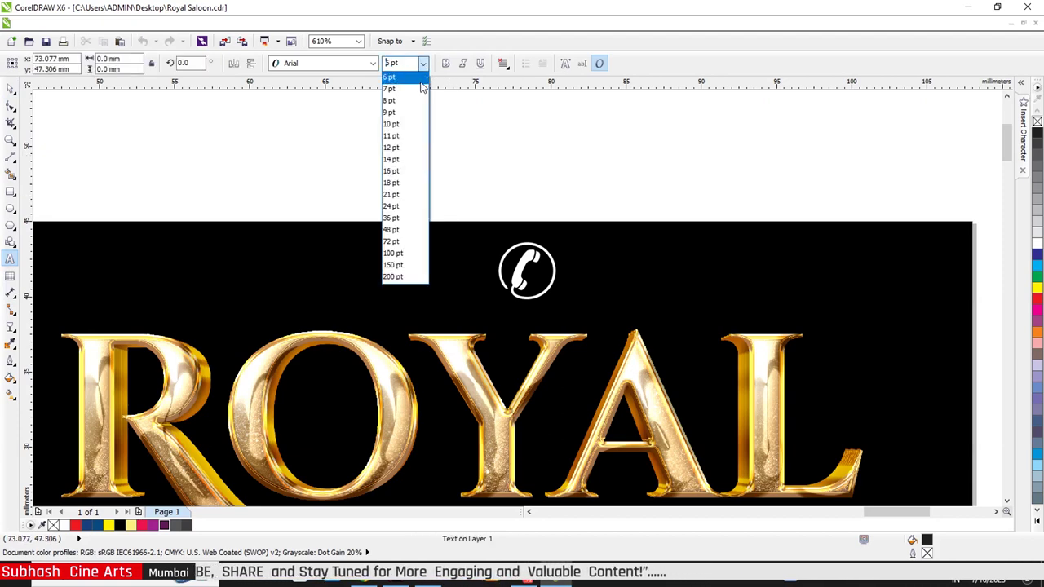
{"action": "key", "text": "Escape"}
{"action": "scroll", "coordinate": [477, 183], "scroll_direction": "down", "scroll_amount": 2}
{"action": "scroll", "coordinate": [472, 144], "scroll_direction": "up", "scroll_amount": 1}
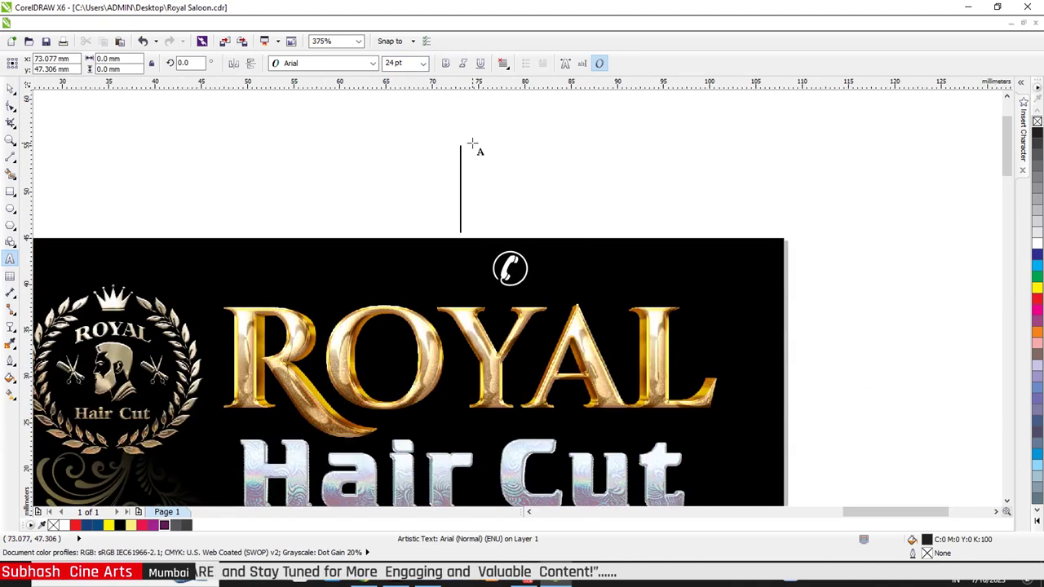
{"action": "type", "text": "0000"}
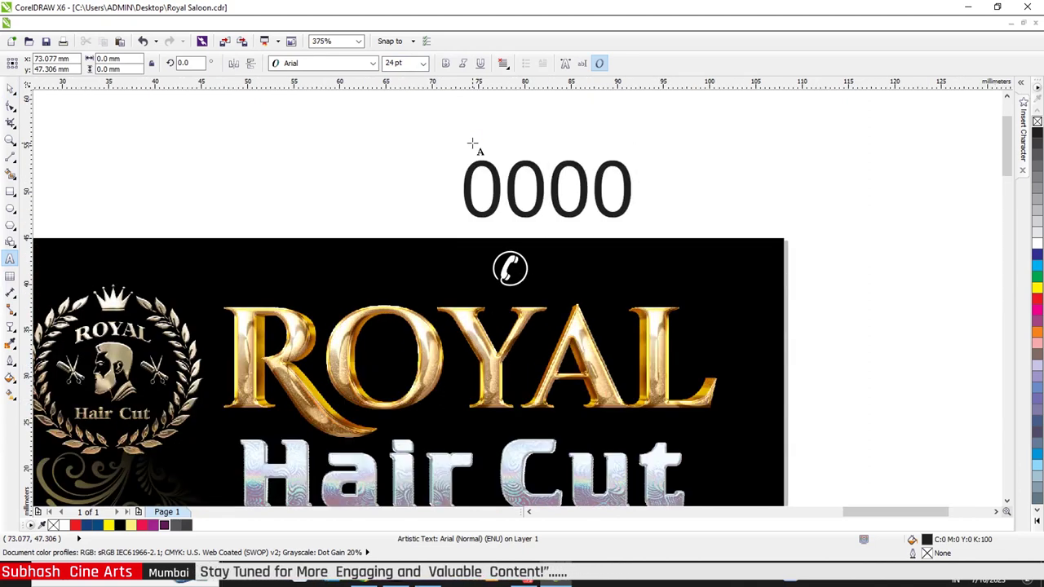
{"action": "type", "text": "0000"}
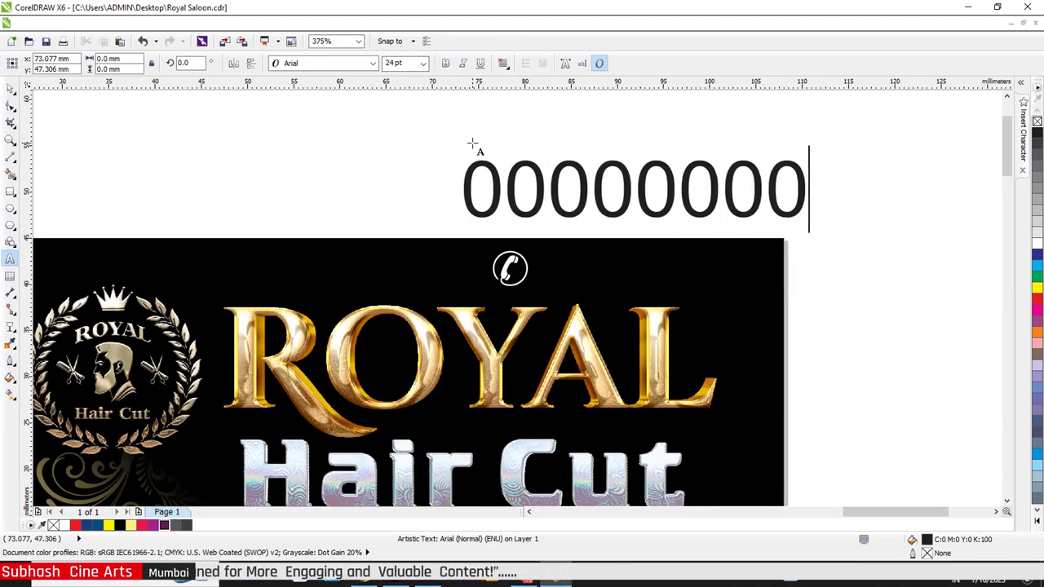
{"action": "type", "text": "00"}
{"action": "key", "text": "ctrl+space"}
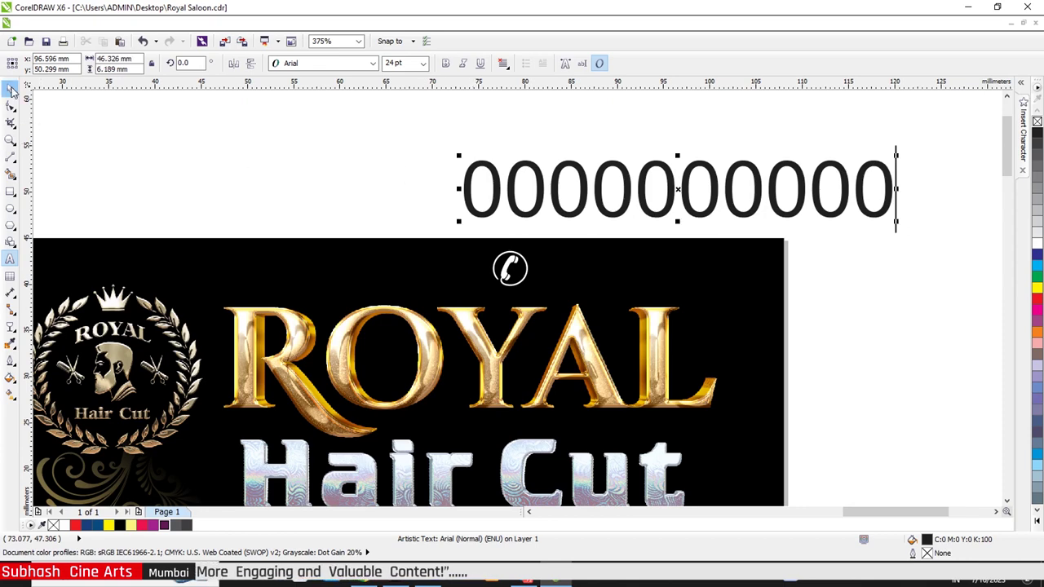
{"action": "left_click", "coordinate": [12, 90]}
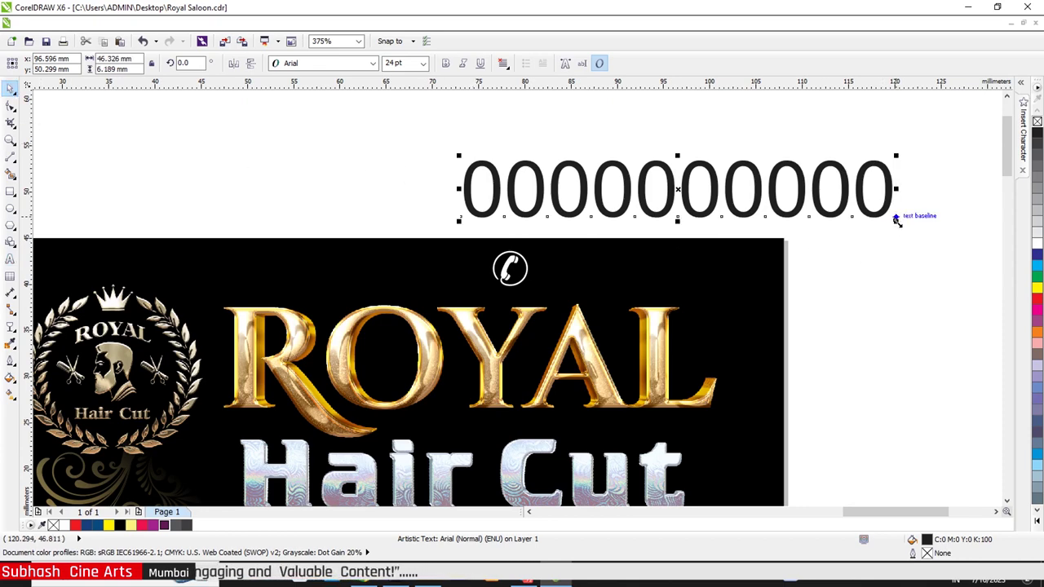
Step: Scale the number to about 8.6 pt, make it white, and place it beside the phone icon
{"action": "left_click_drag", "start_coordinate": [896, 220], "coordinate": [620, 235]}
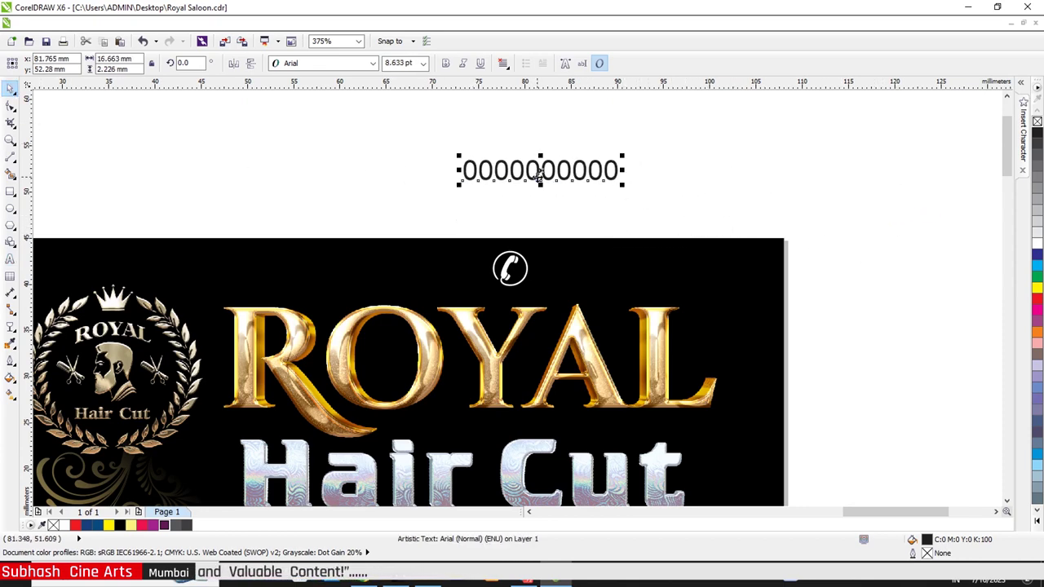
{"action": "left_click_drag", "start_coordinate": [539, 175], "coordinate": [616, 263]}
{"action": "left_click", "coordinate": [1037, 243]}
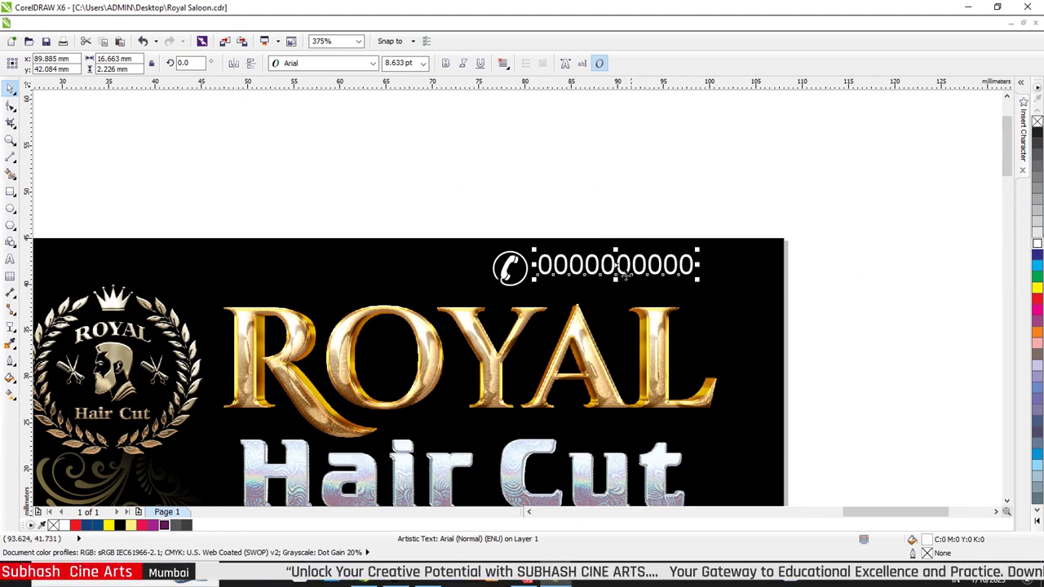
{"action": "scroll", "coordinate": [620, 275], "scroll_direction": "down", "scroll_amount": 3}
{"action": "scroll", "coordinate": [616, 279], "scroll_direction": "up", "scroll_amount": 3}
{"action": "scroll", "coordinate": [628, 285], "scroll_direction": "up", "scroll_amount": 2}
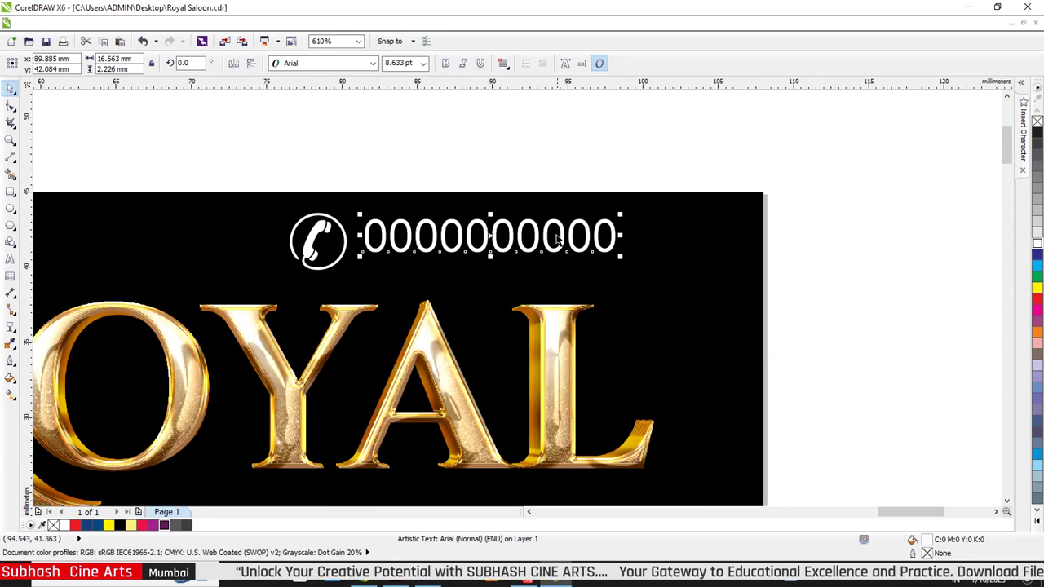
{"action": "scroll", "coordinate": [558, 239], "scroll_direction": "up", "scroll_amount": 1}
{"action": "left_click_drag", "start_coordinate": [635, 261], "coordinate": [669, 285]}
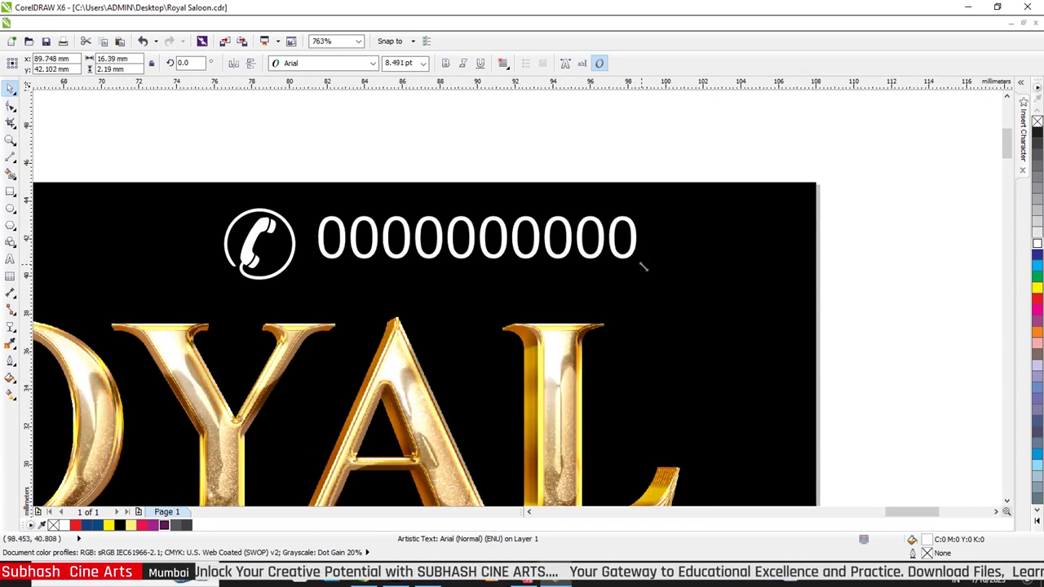
{"action": "scroll", "coordinate": [718, 244], "scroll_direction": "down", "scroll_amount": 2}
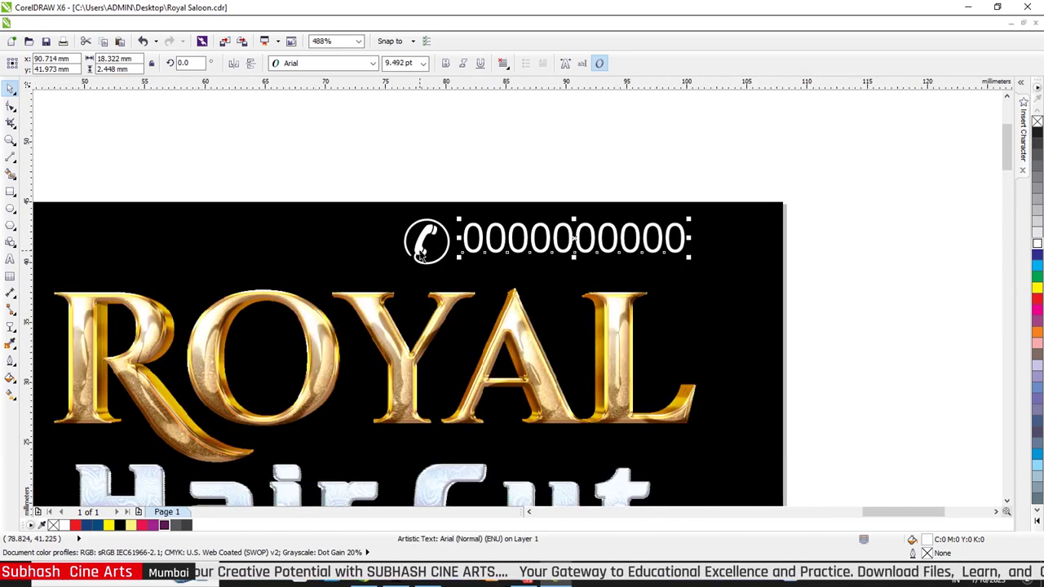
{"action": "scroll", "coordinate": [453, 243], "scroll_direction": "up", "scroll_amount": 1}
Step: Insert a colon before the first digit of the phone number
{"action": "left_click", "coordinate": [10, 259]}
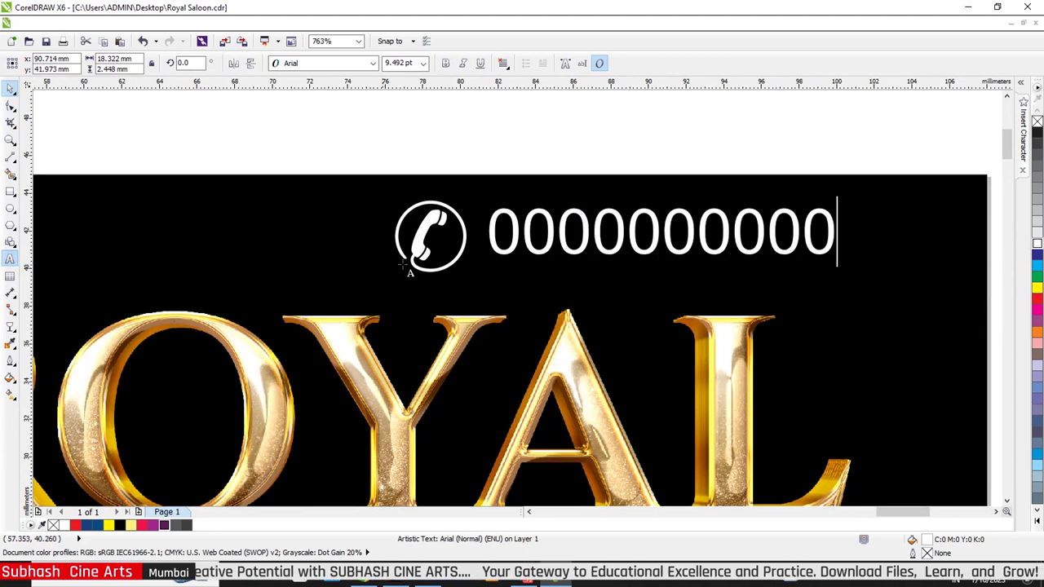
{"action": "left_click", "coordinate": [486, 231]}
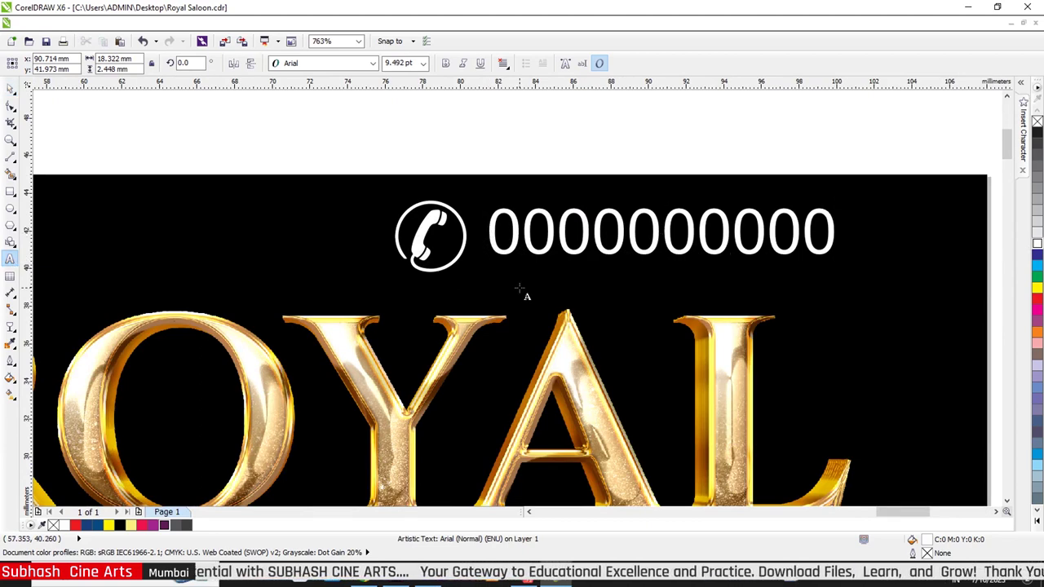
{"action": "type", "text": ":"}
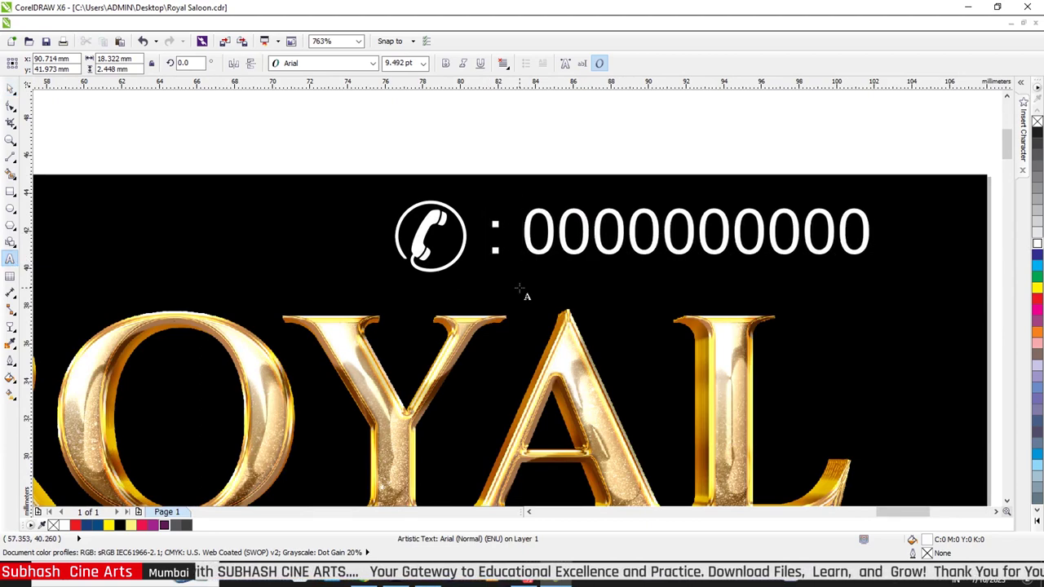
{"action": "left_click", "coordinate": [10, 88]}
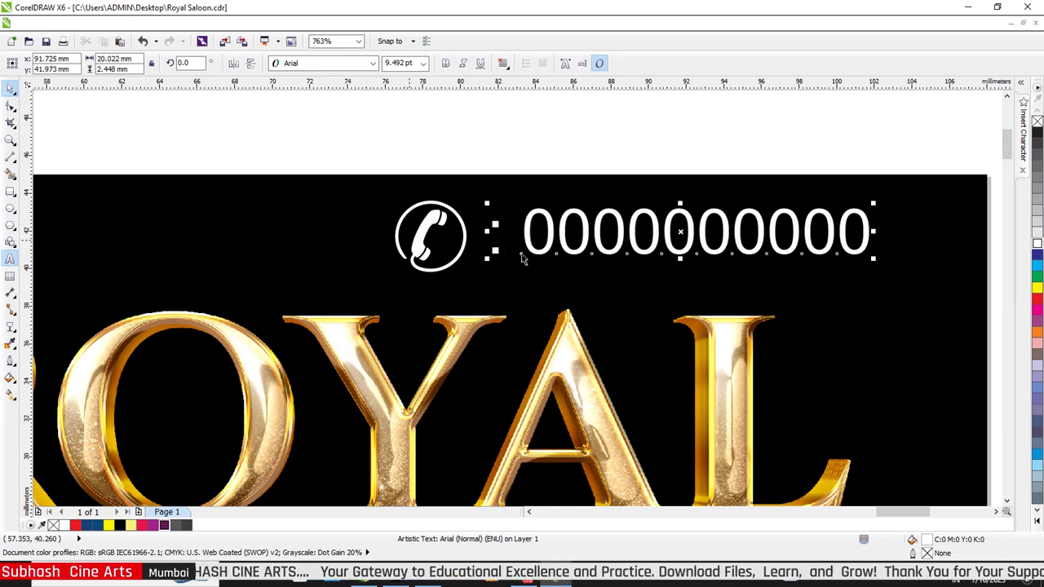
{"action": "scroll", "coordinate": [526, 258], "scroll_direction": "down", "scroll_amount": 2}
{"action": "scroll", "coordinate": [473, 261], "scroll_direction": "up", "scroll_amount": 2}
Step: Shrink the phone icon and move it right toward the colon
{"action": "left_click_drag", "start_coordinate": [424, 130], "coordinate": [550, 281]}
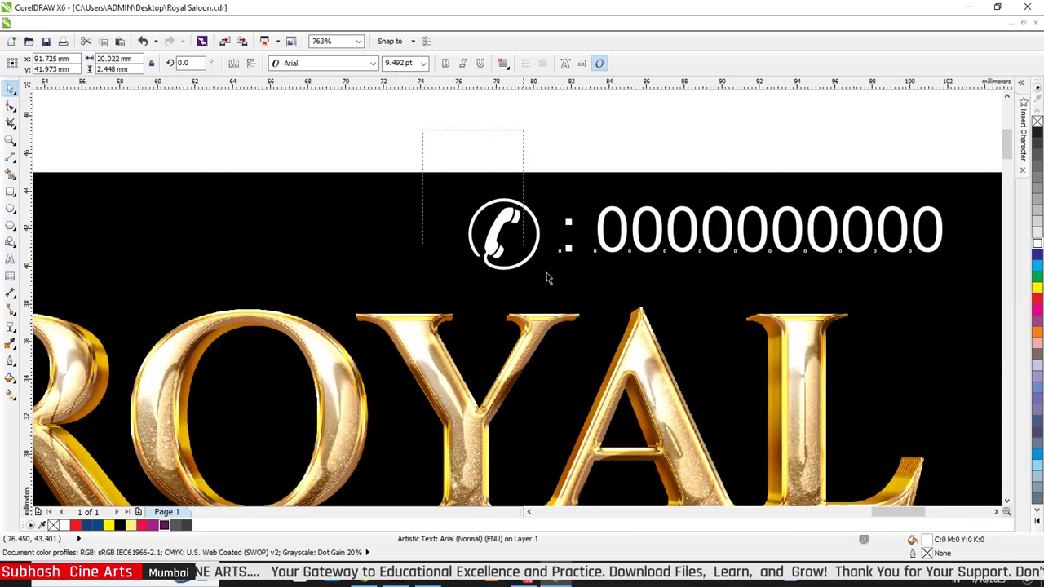
{"action": "scroll", "coordinate": [555, 281], "scroll_direction": "up", "scroll_amount": 2}
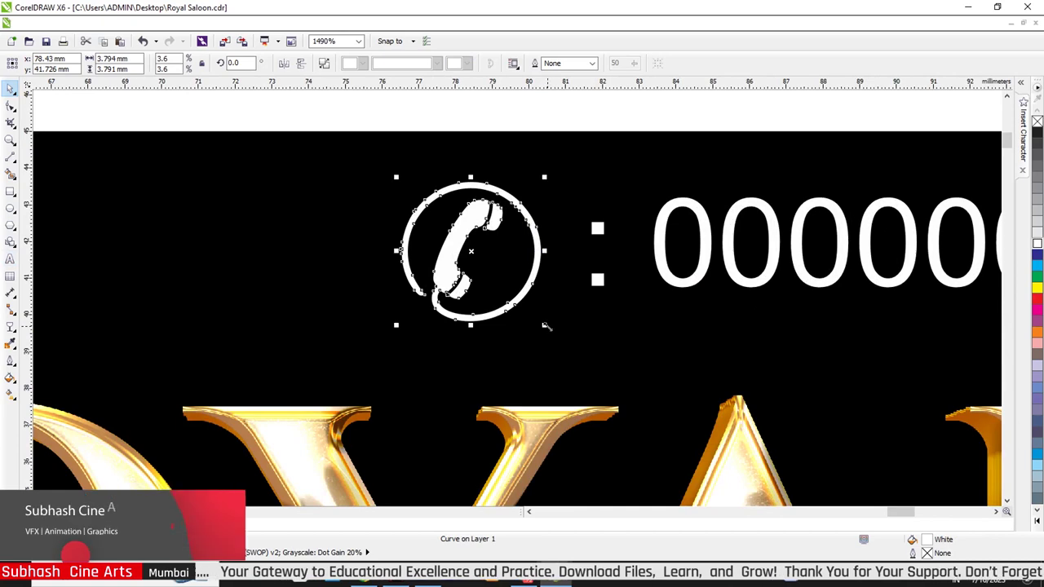
{"action": "left_click_drag", "start_coordinate": [544, 324], "coordinate": [533, 313]}
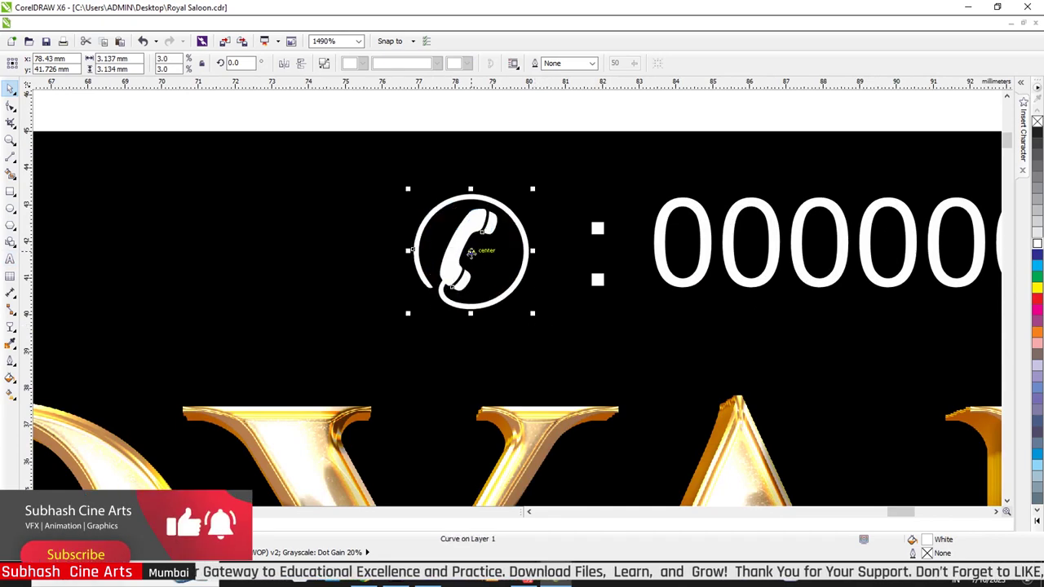
{"action": "left_click_drag", "start_coordinate": [473, 251], "coordinate": [502, 255]}
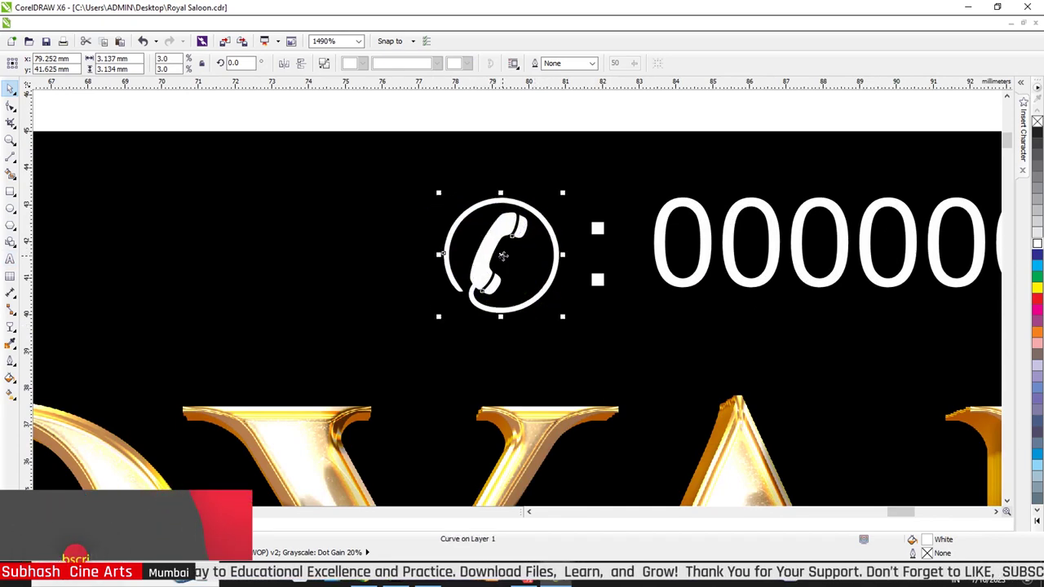
{"action": "scroll", "coordinate": [468, 236], "scroll_direction": "down", "scroll_amount": 2}
{"action": "scroll", "coordinate": [469, 236], "scroll_direction": "down", "scroll_amount": 2}
Step: Group the phone icon with the number and shift the group slightly right
{"action": "left_click_drag", "start_coordinate": [695, 305], "coordinate": [446, 210]}
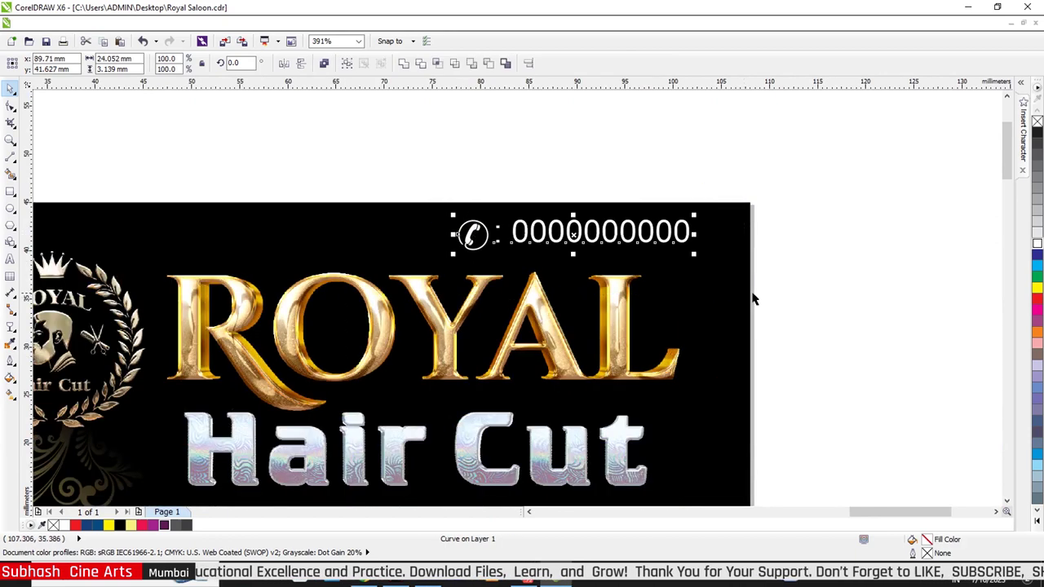
{"action": "left_click", "coordinate": [346, 63]}
{"action": "scroll", "coordinate": [734, 229], "scroll_direction": "down", "scroll_amount": 2}
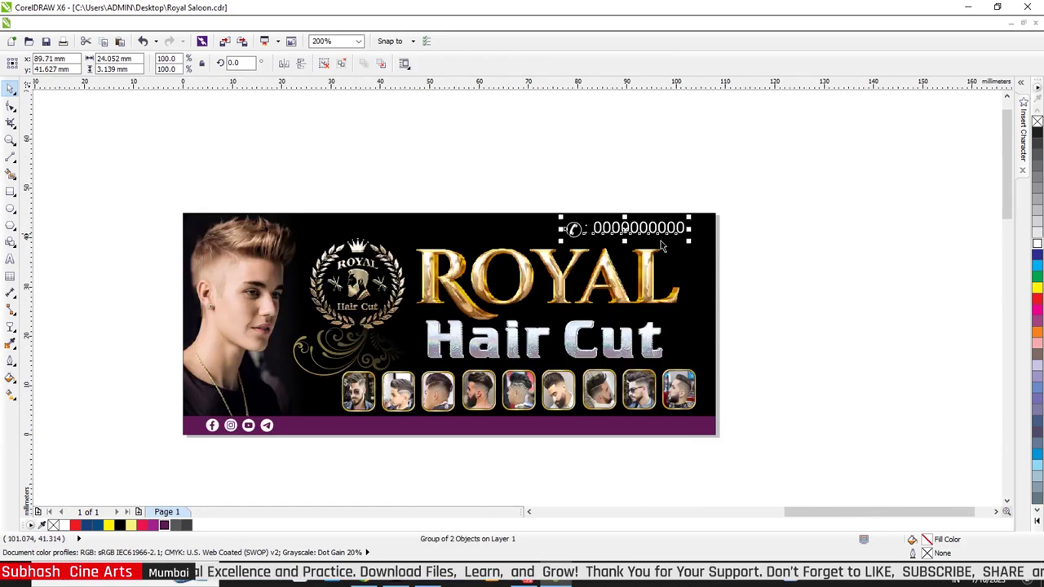
{"action": "scroll", "coordinate": [695, 210], "scroll_direction": "up", "scroll_amount": 1}
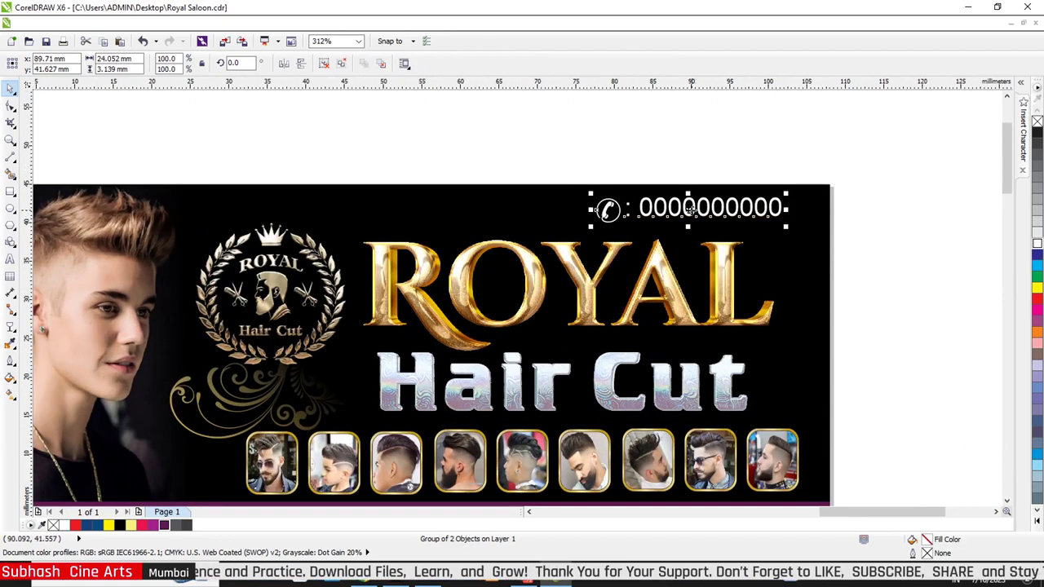
{"action": "left_click_drag", "start_coordinate": [689, 209], "coordinate": [699, 209]}
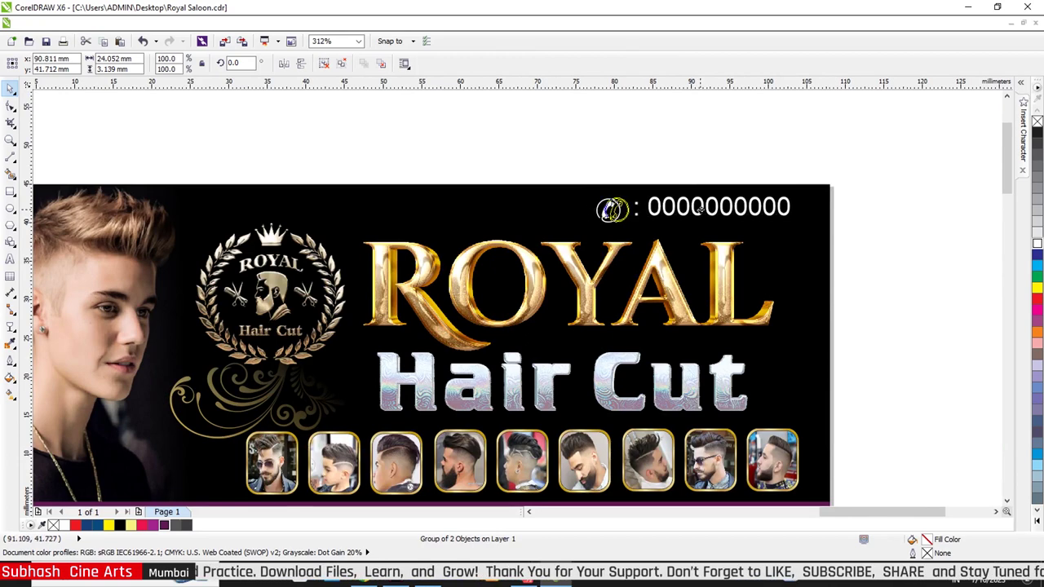
{"action": "scroll", "coordinate": [613, 269], "scroll_direction": "down", "scroll_amount": 2}
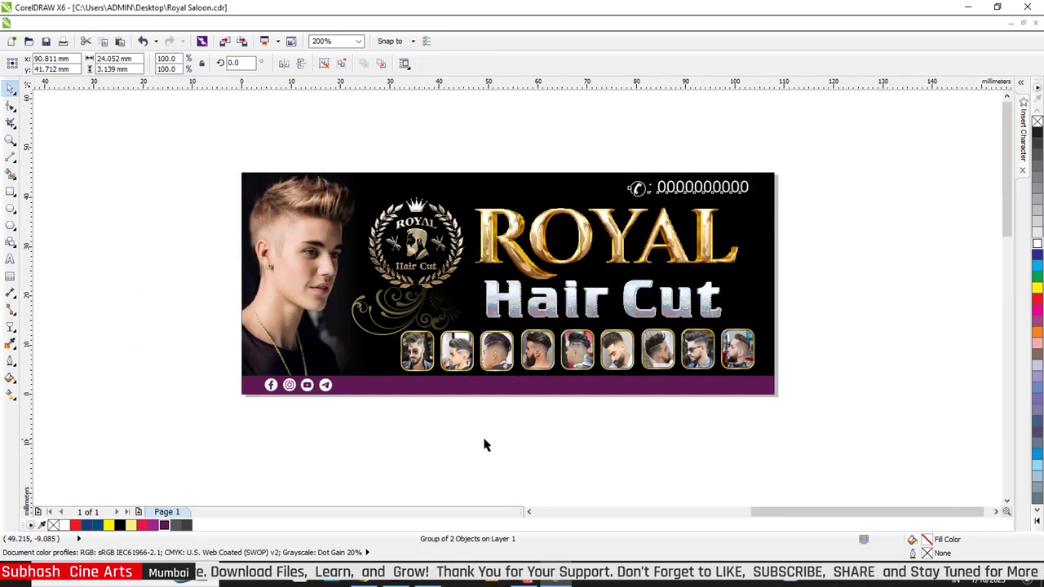
{"action": "scroll", "coordinate": [466, 455], "scroll_direction": "up", "scroll_amount": 1}
Step: Type the shop's street address ending in a row of dots as a new line below the banner
{"action": "left_click", "coordinate": [468, 454]}
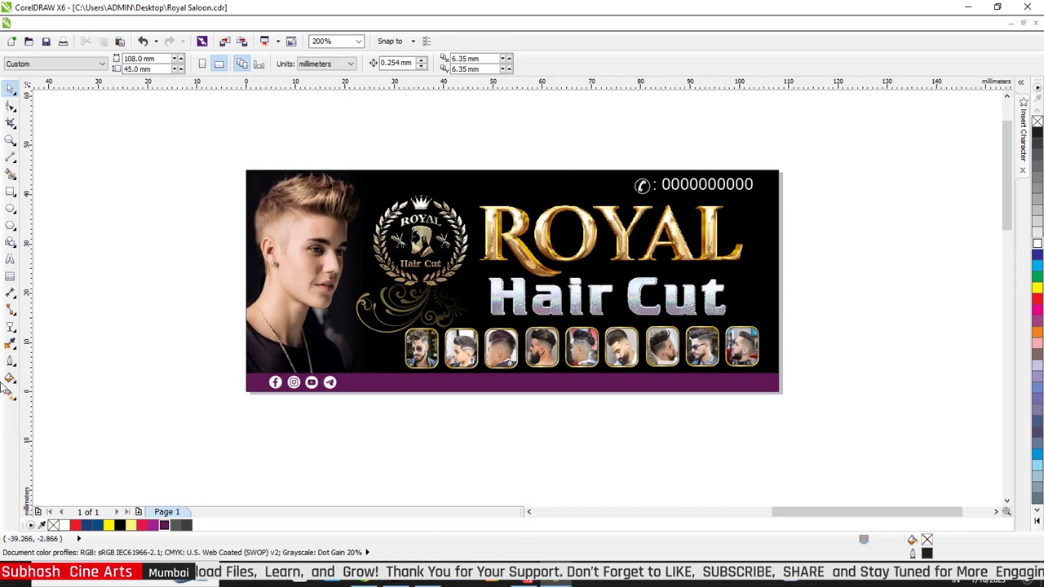
{"action": "left_click", "coordinate": [11, 259]}
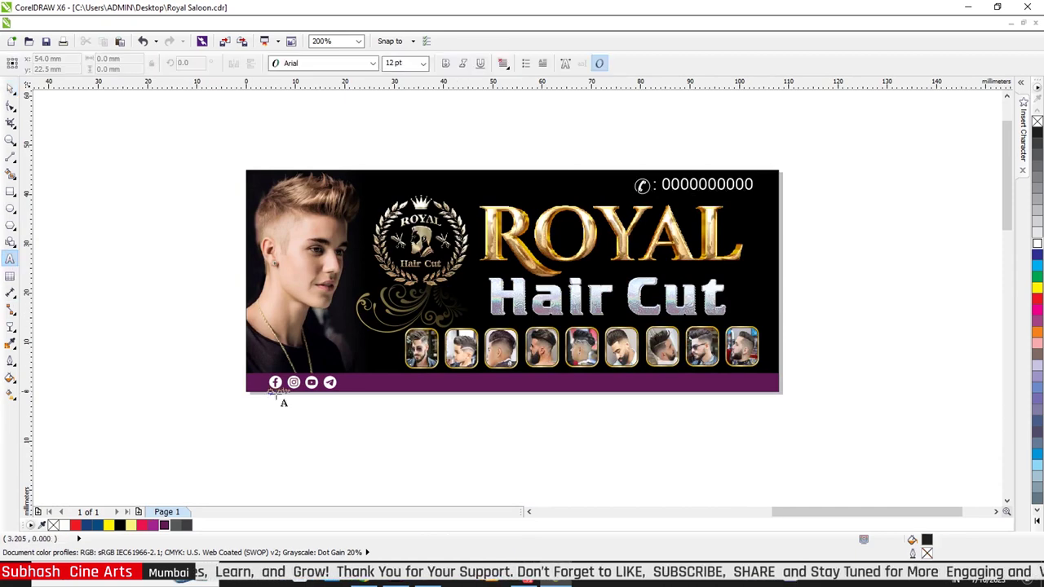
{"action": "left_click", "coordinate": [347, 424]}
{"action": "scroll", "coordinate": [400, 421], "scroll_direction": "down", "scroll_amount": 2}
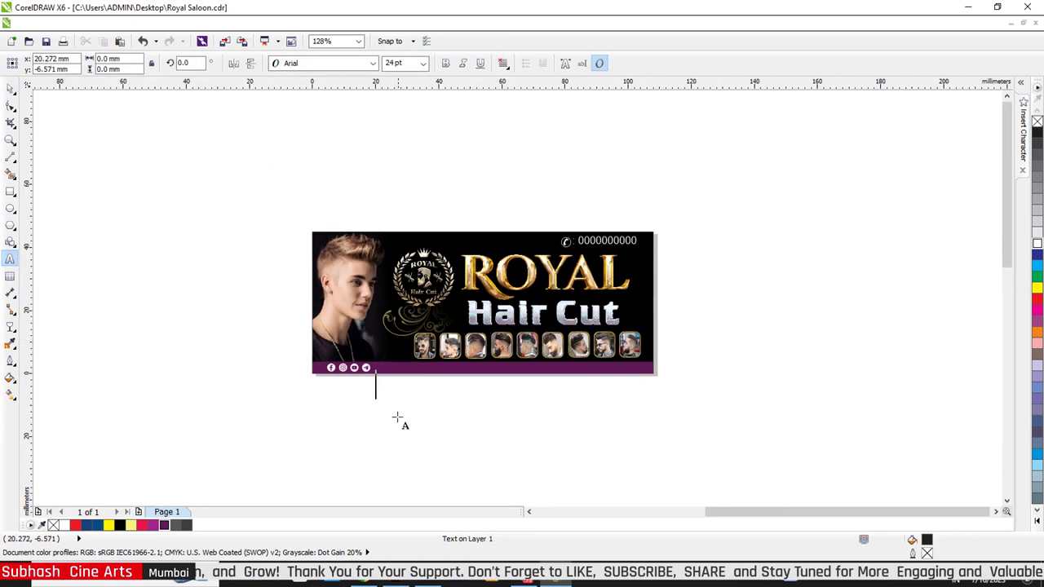
{"action": "scroll", "coordinate": [366, 417], "scroll_direction": "up", "scroll_amount": 1}
{"action": "scroll", "coordinate": [368, 416], "scroll_direction": "up", "scroll_amount": 2}
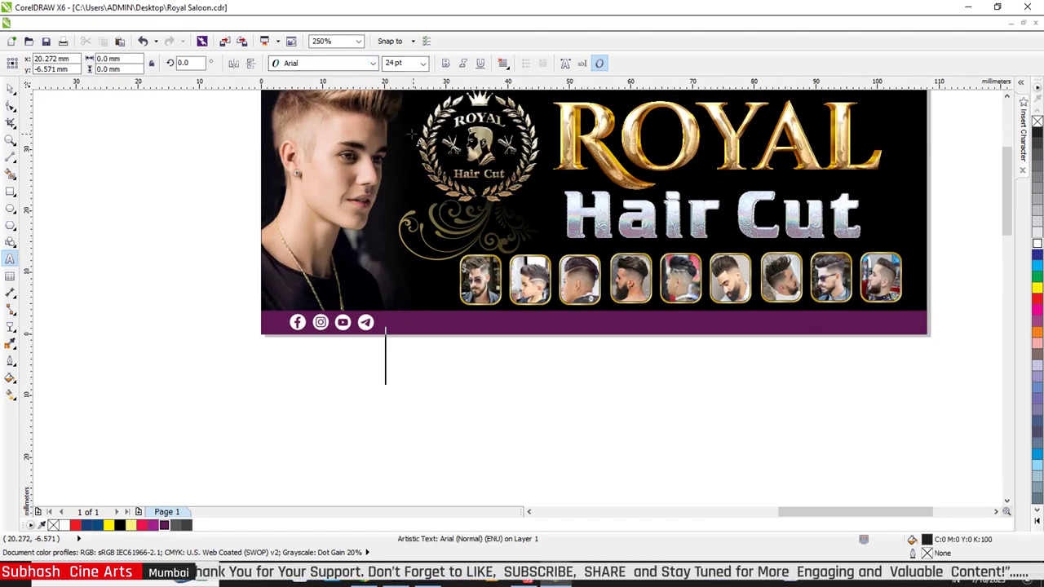
{"action": "type", "text": "Sh"}
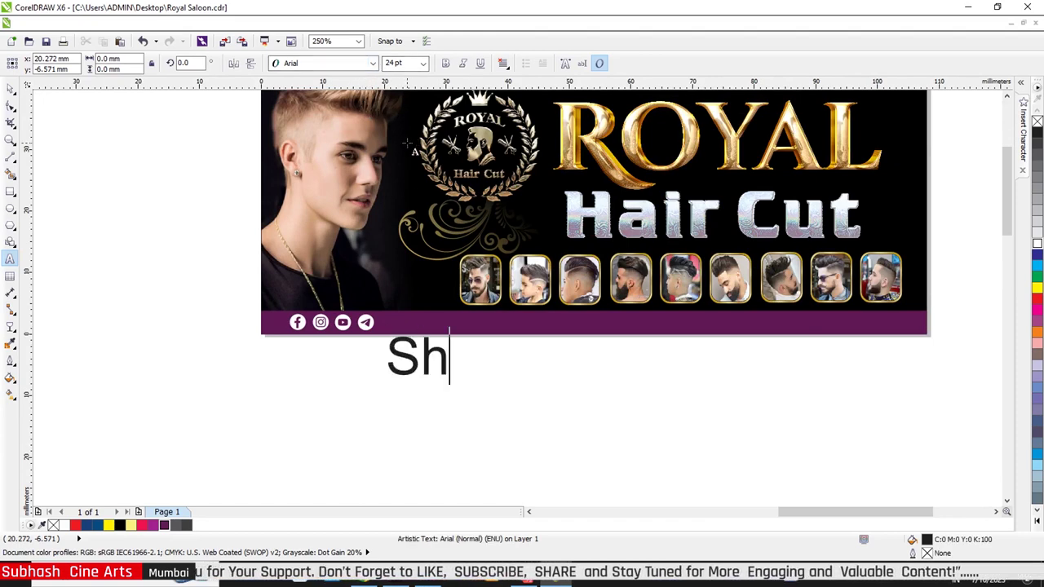
{"action": "type", "text": "op"}
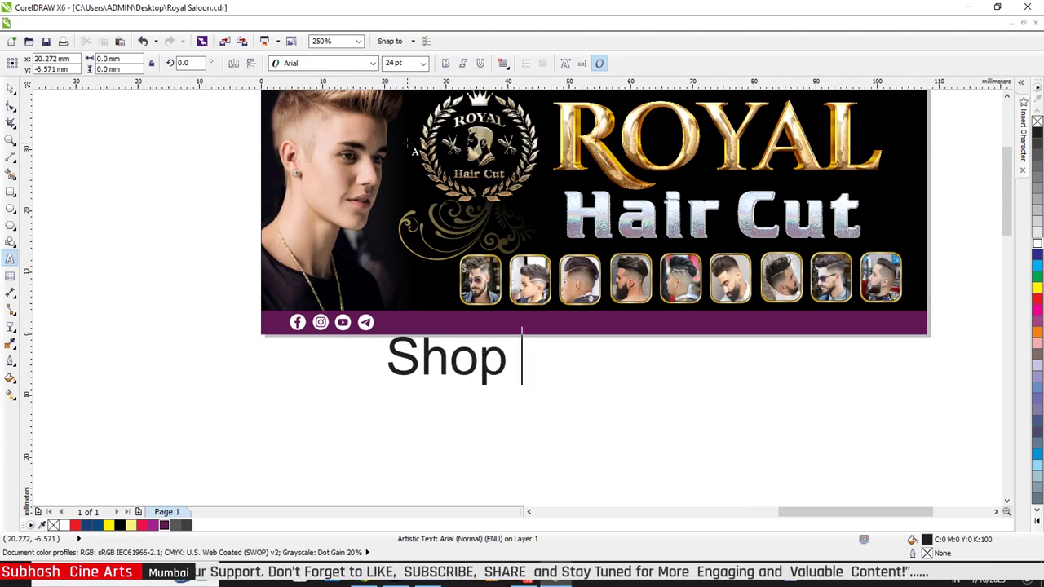
{"action": "type", "text": " No."}
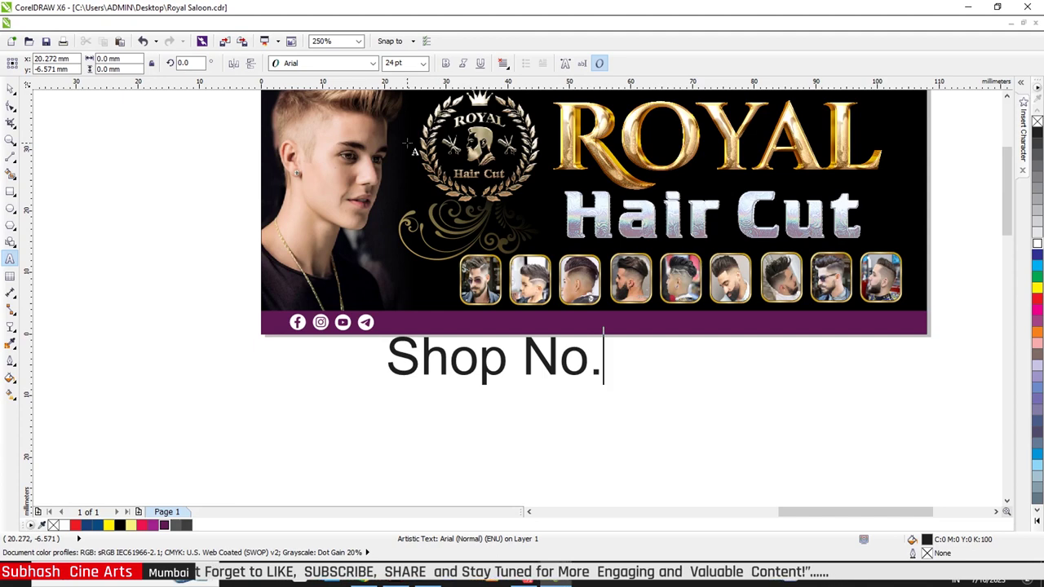
{"action": "type", "text": "10,"}
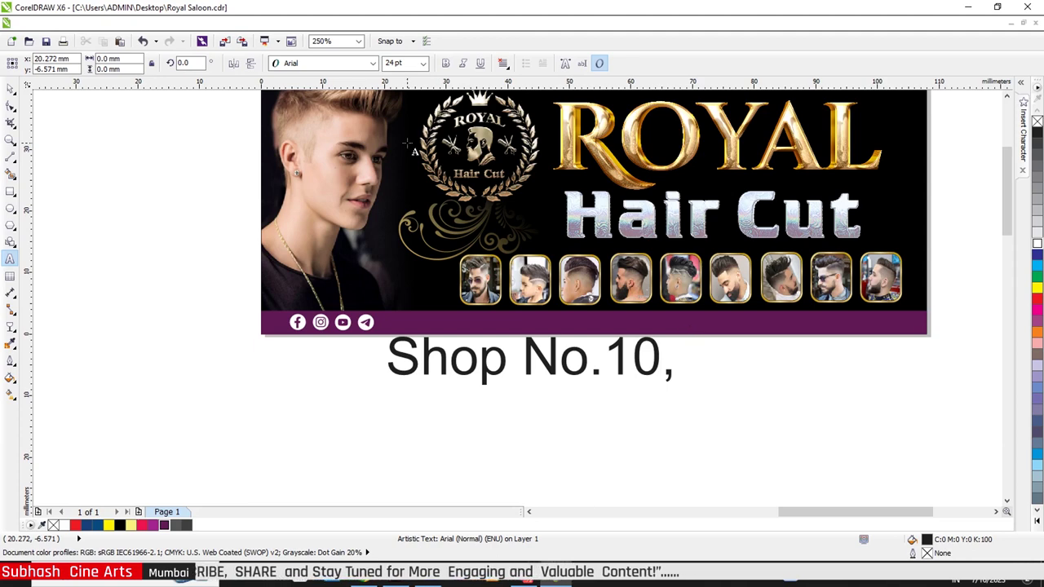
{"action": "type", "text": " Aash"}
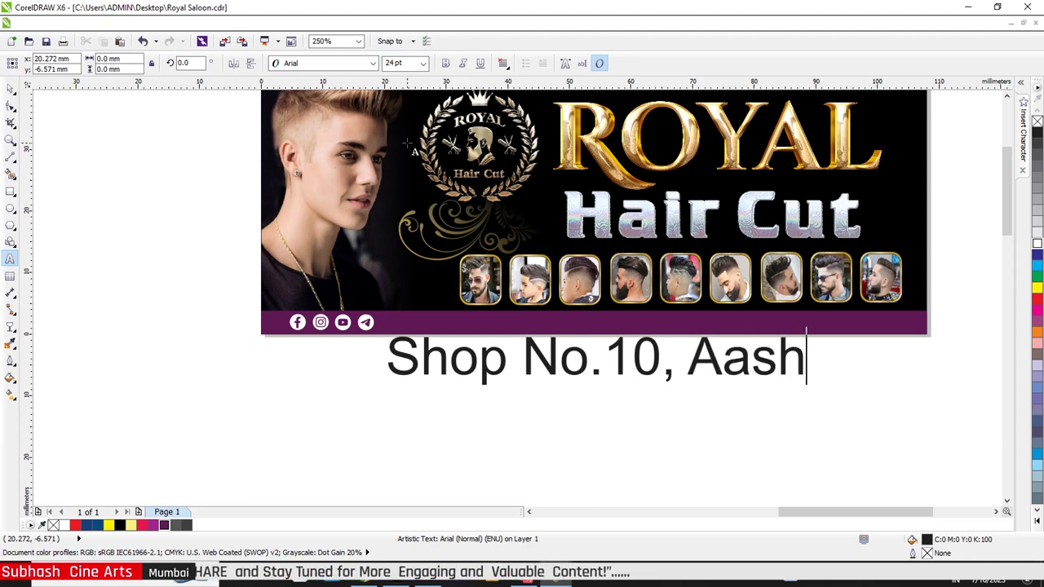
{"action": "type", "text": "irwa"}
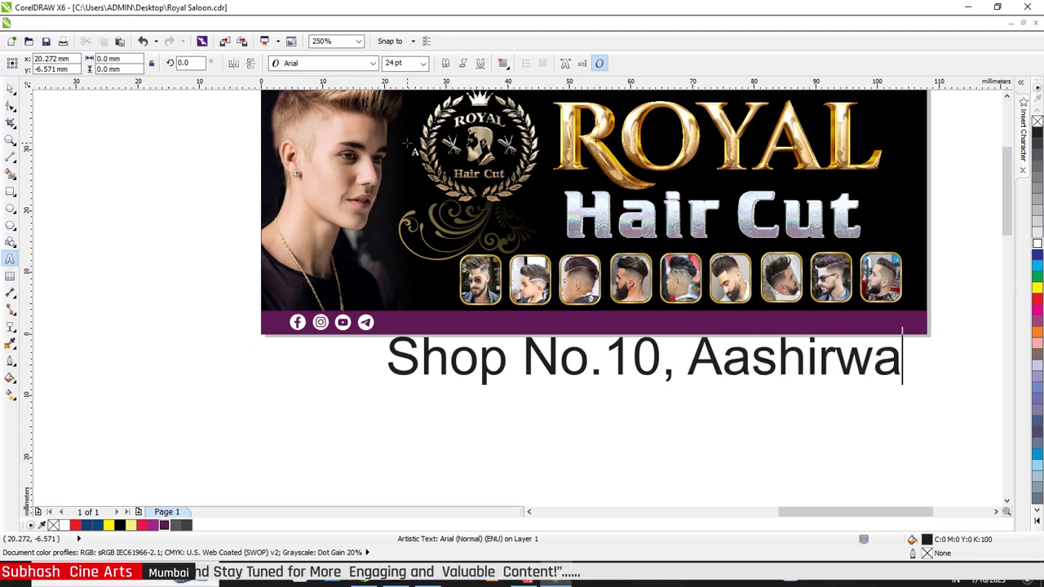
{"action": "type", "text": "d"}
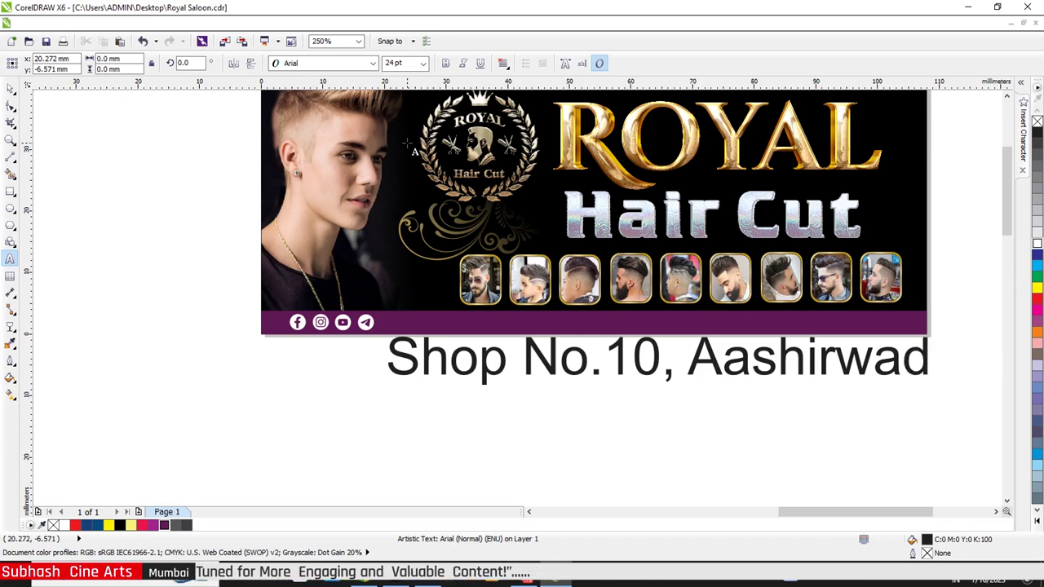
{"action": "type", "text": " C"}
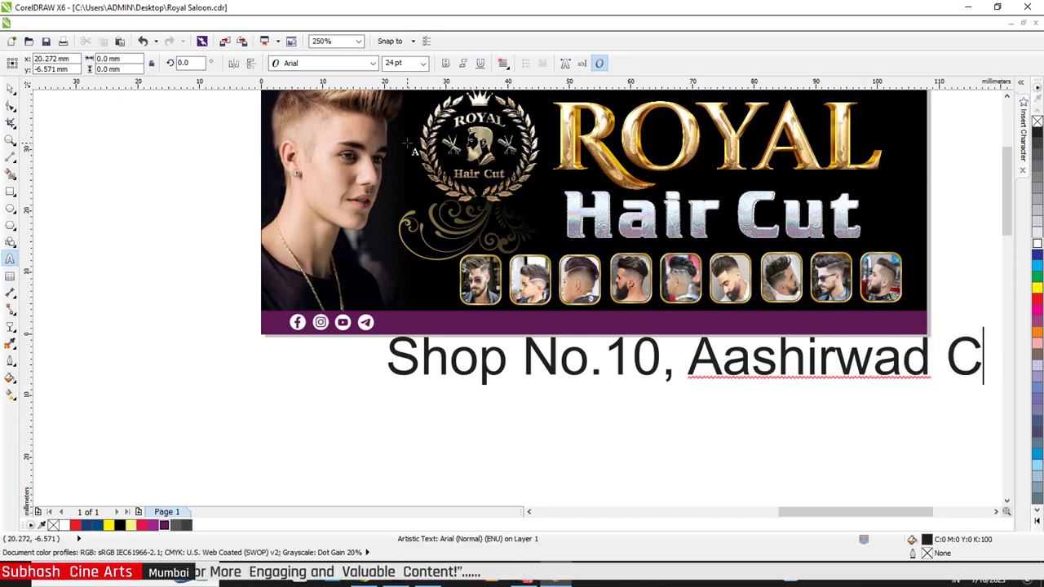
{"action": "type", "text": "o"}
{"action": "type", "text": "m"}
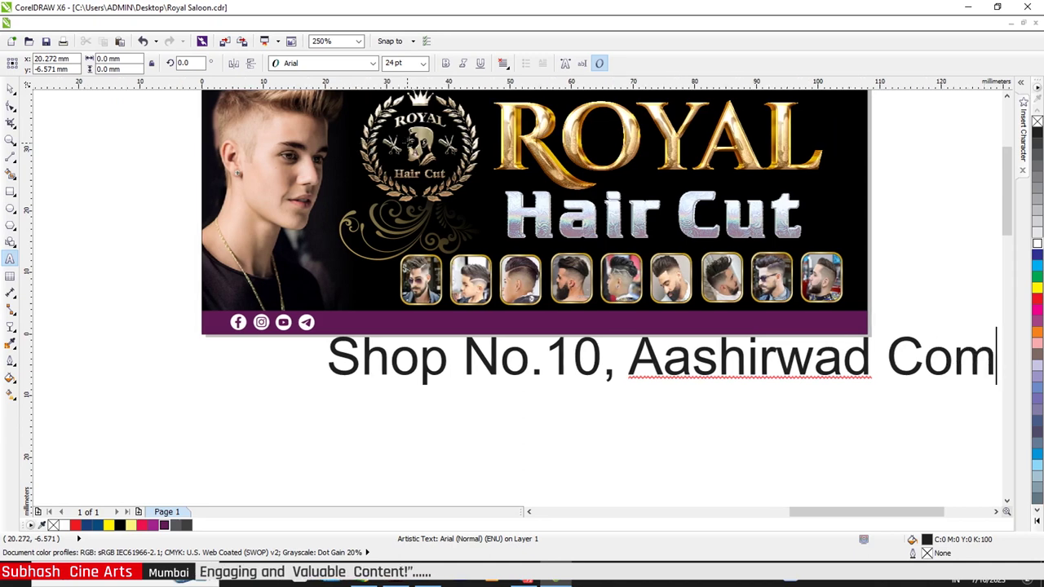
{"action": "type", "text": "p"}
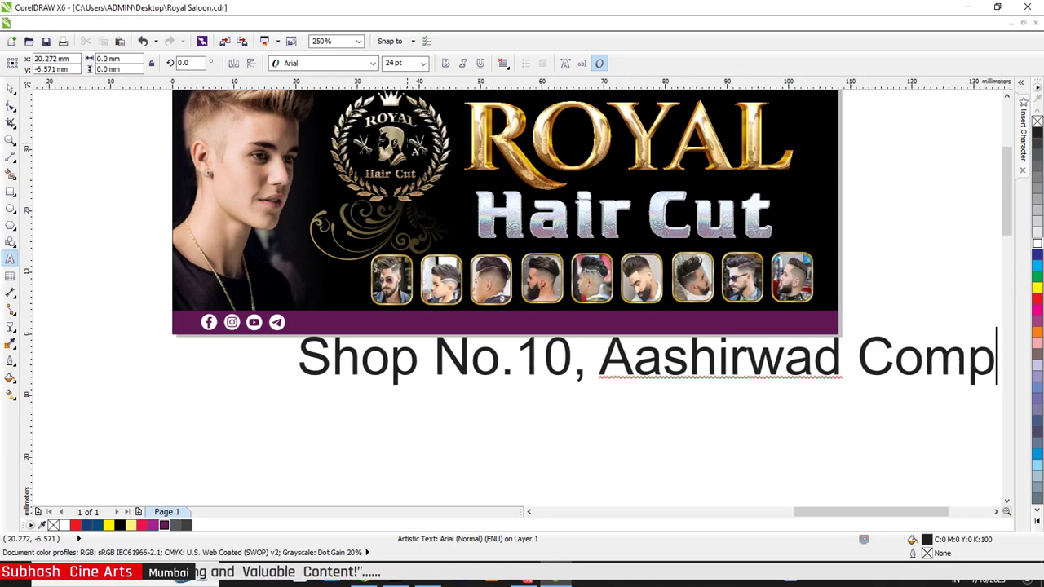
{"action": "type", "text": "lex"}
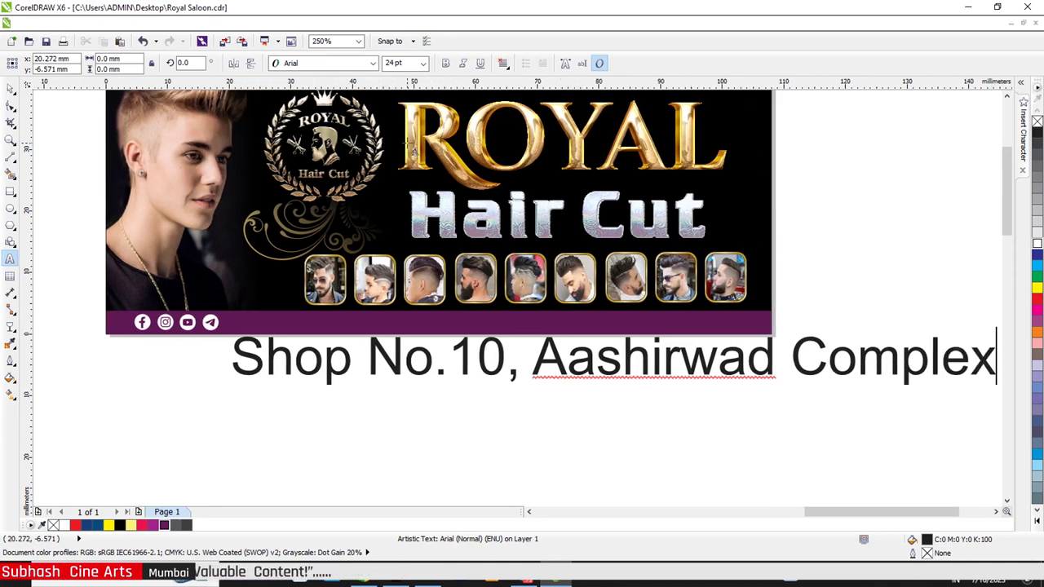
{"action": "type", "text": ","}
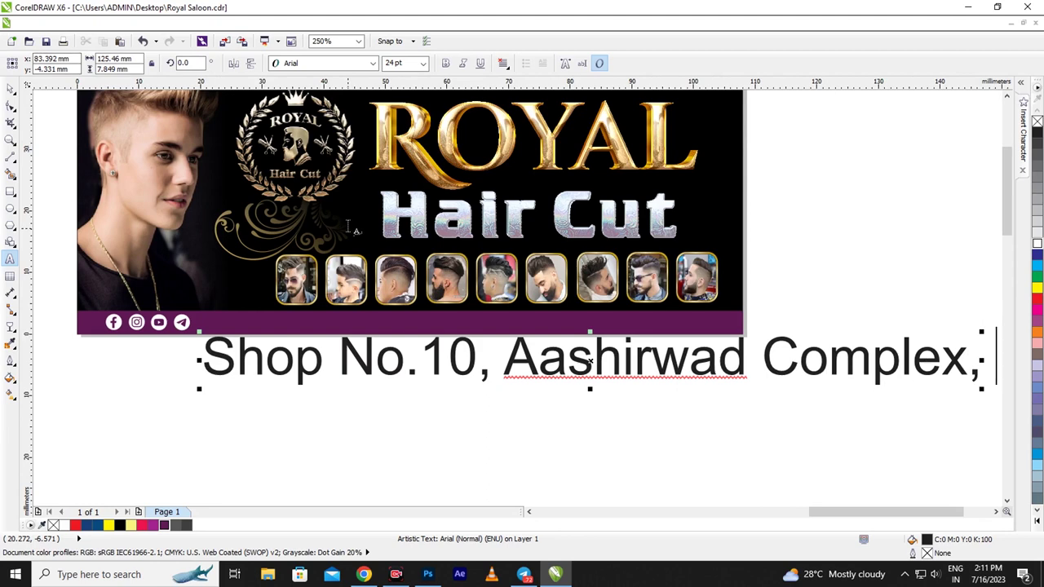
{"action": "type", "text": "Sub"}
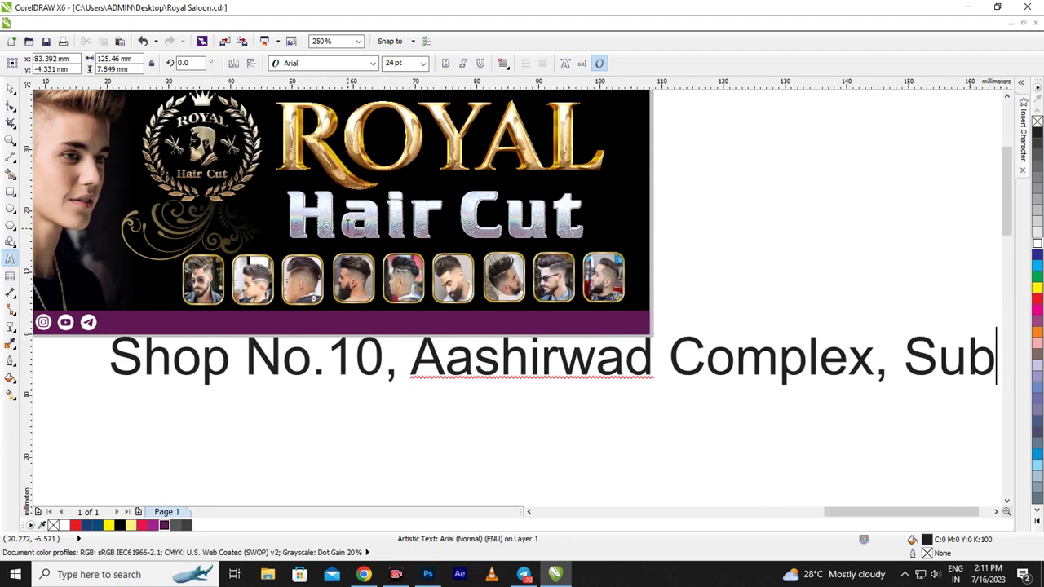
{"action": "type", "text": "hash "}
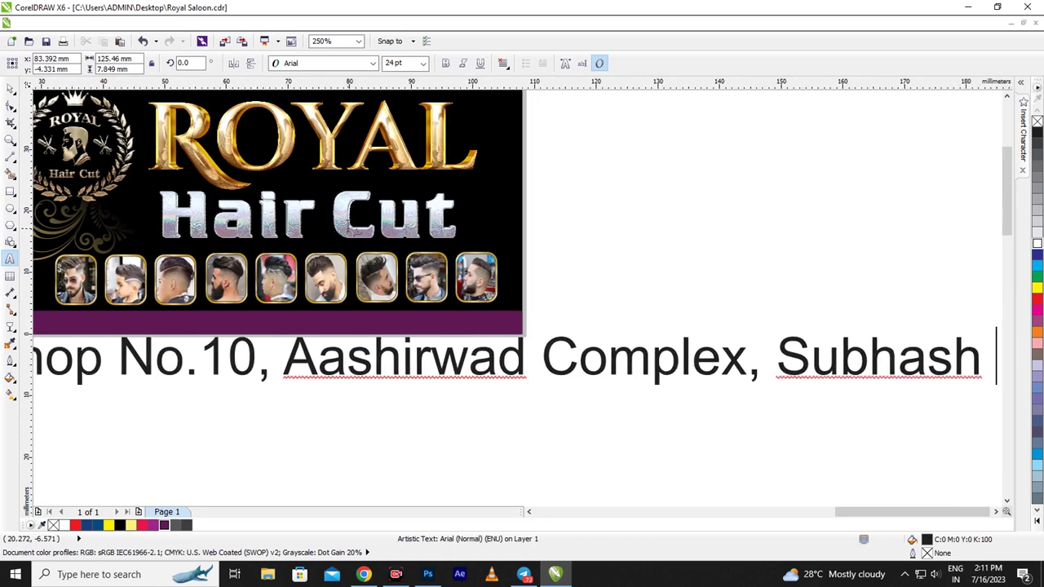
{"action": "type", "text": "Roa"}
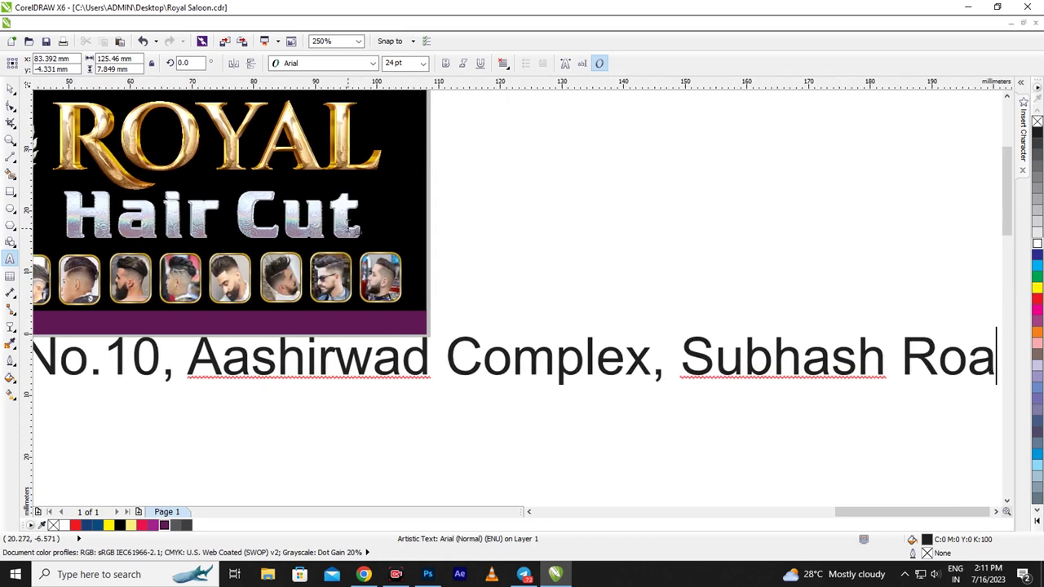
{"action": "type", "text": "d,"}
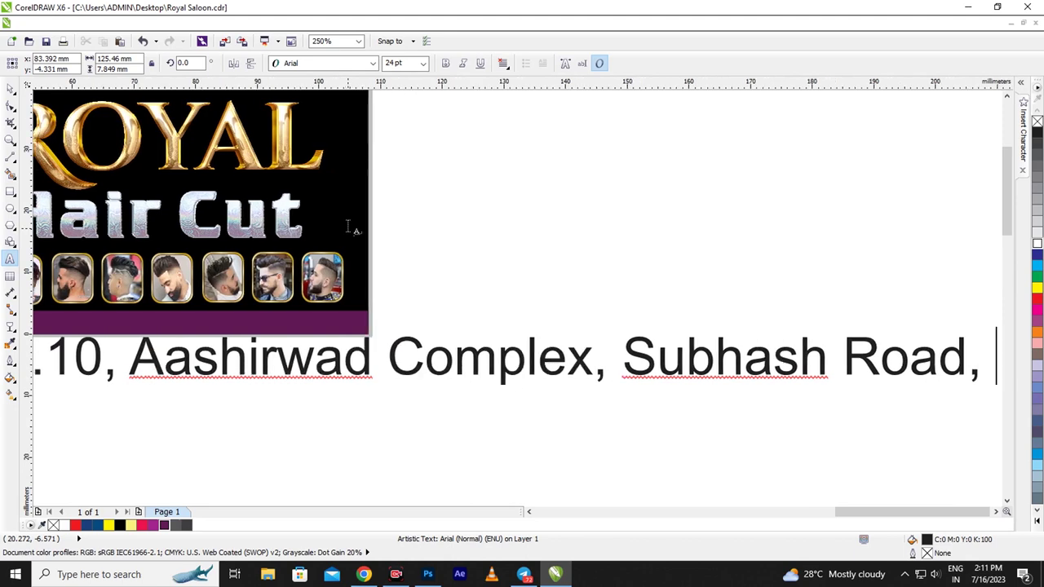
{"action": "type", "text": " ......."}
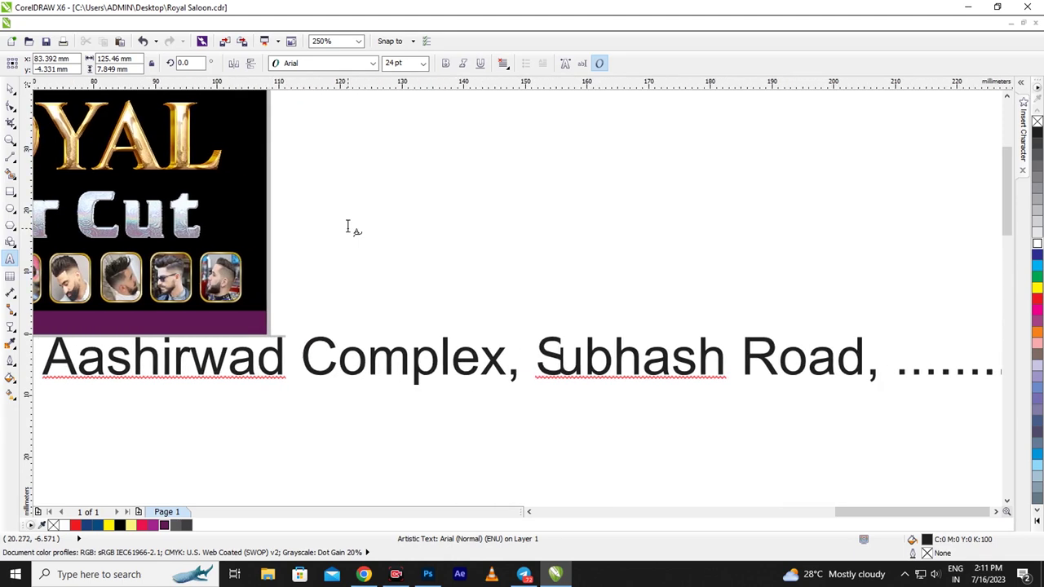
{"action": "type", "text": "........."}
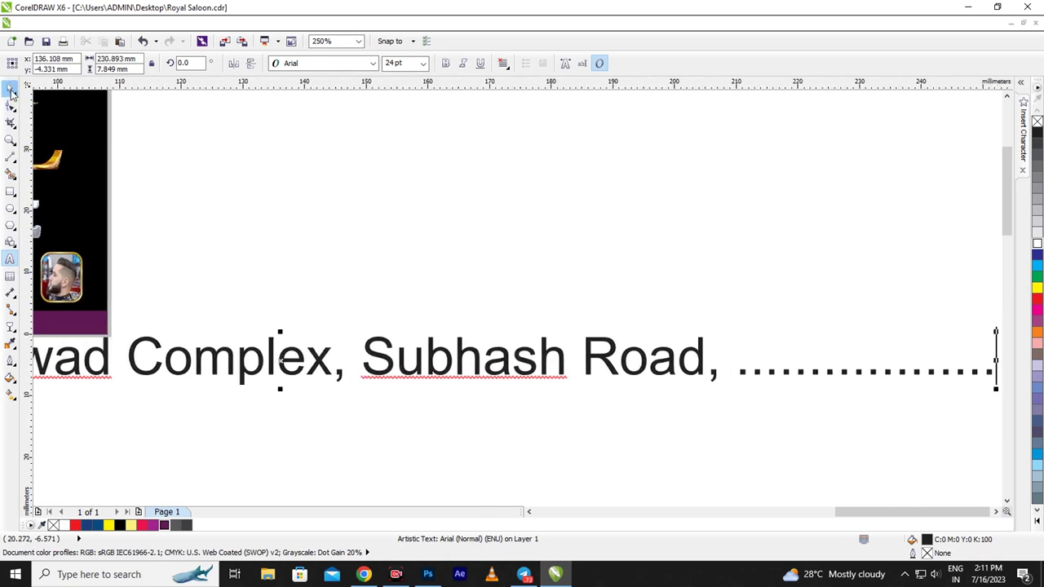
Step: Shrink the address text, move it into the purple band, and make it white
{"action": "left_click", "coordinate": [11, 88]}
{"action": "scroll", "coordinate": [806, 421], "scroll_direction": "down", "scroll_amount": 4}
{"action": "scroll", "coordinate": [802, 364], "scroll_direction": "down", "scroll_amount": 1}
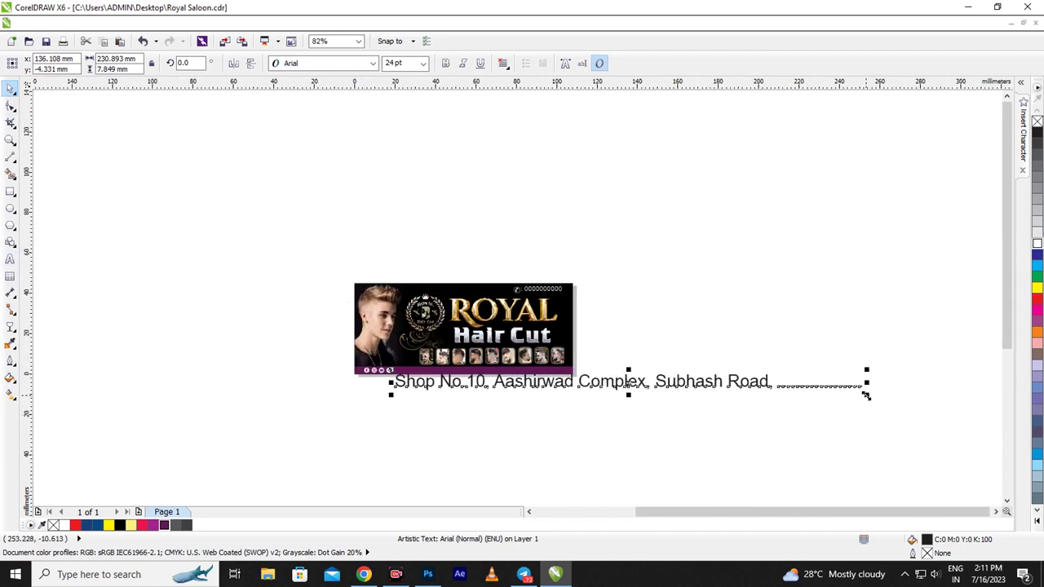
{"action": "left_click_drag", "start_coordinate": [866, 395], "coordinate": [604, 430]}
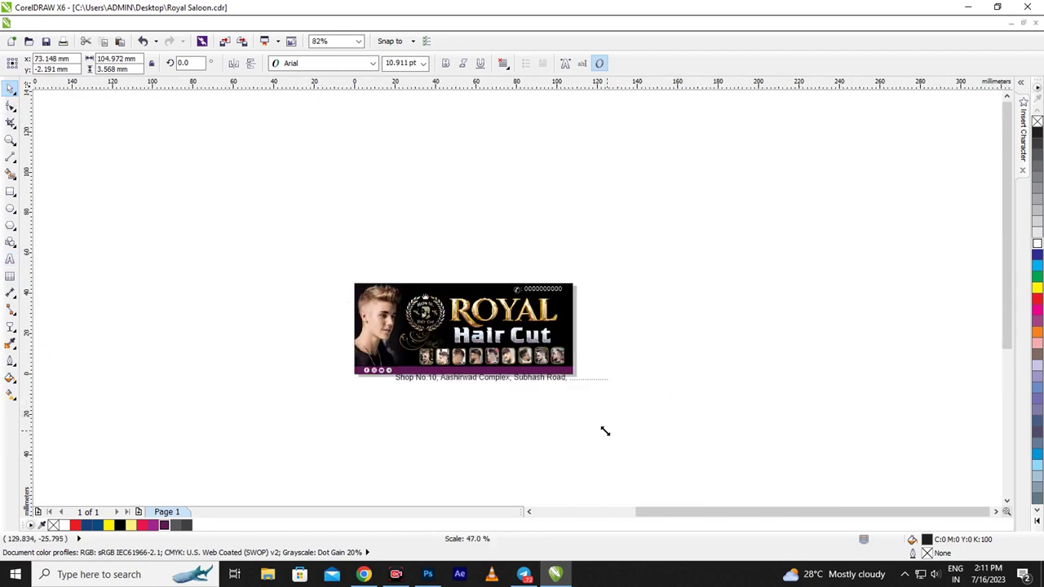
{"action": "left_click_drag", "start_coordinate": [604, 430], "coordinate": [569, 427]}
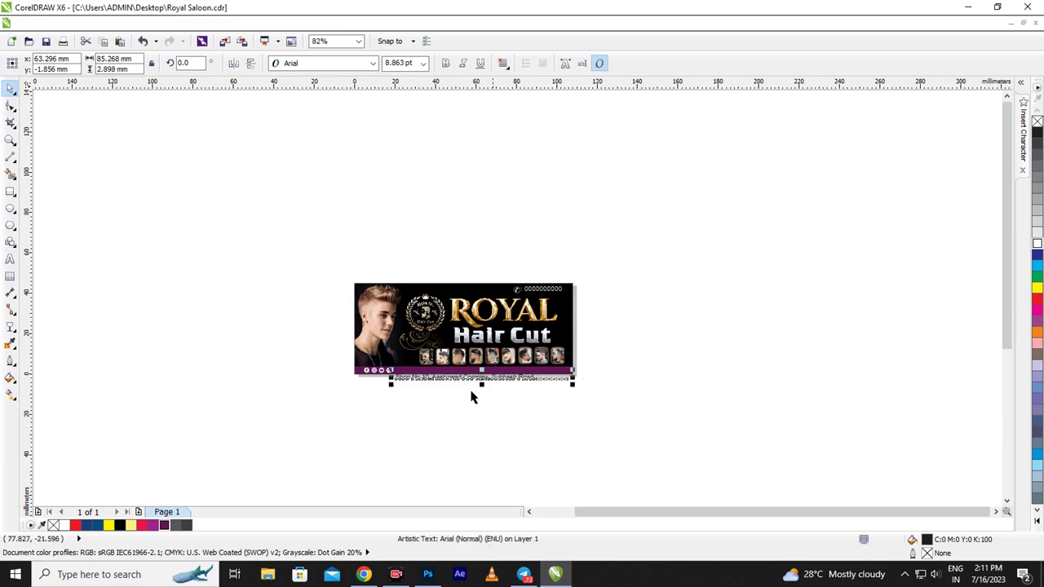
{"action": "scroll", "coordinate": [471, 397], "scroll_direction": "up", "scroll_amount": 4}
{"action": "scroll", "coordinate": [471, 398], "scroll_direction": "up", "scroll_amount": 2}
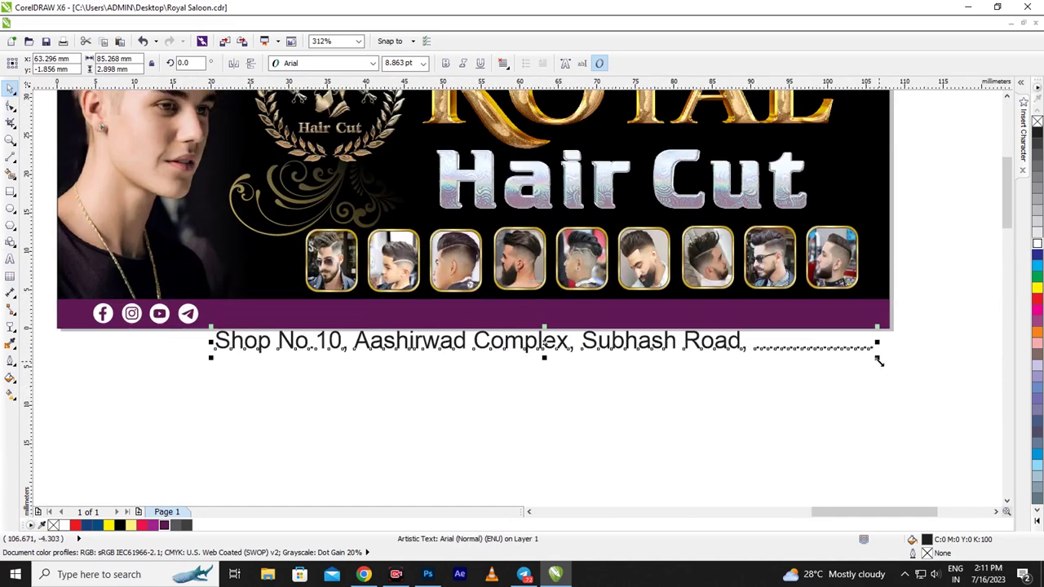
{"action": "left_click_drag", "start_coordinate": [878, 362], "coordinate": [799, 356]}
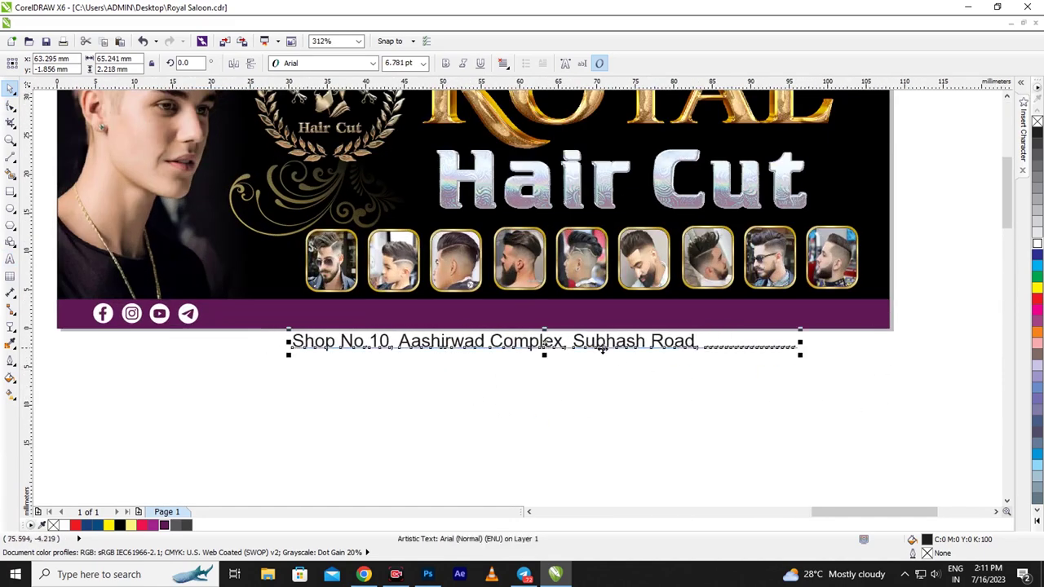
{"action": "left_click_drag", "start_coordinate": [595, 345], "coordinate": [653, 318]}
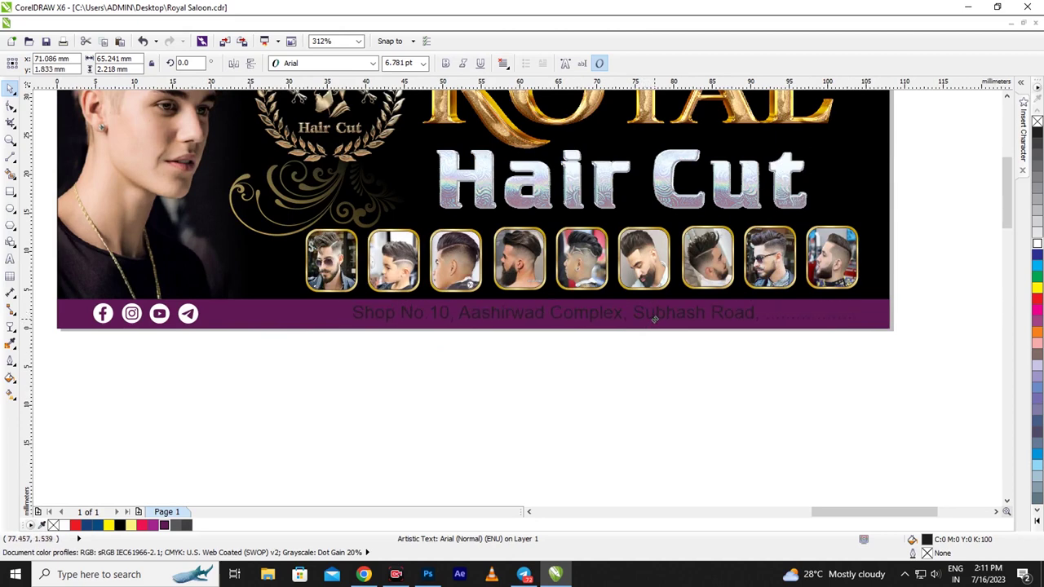
{"action": "left_click", "coordinate": [1037, 243]}
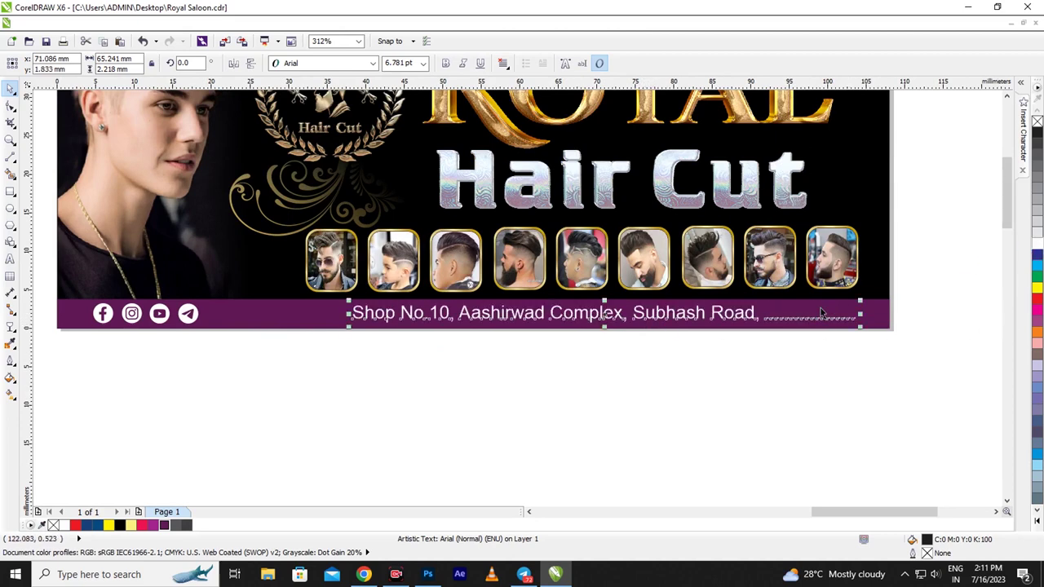
Step: Fine-tune the address line to about 5.3 pt and nudge it right beside the icons
{"action": "scroll", "coordinate": [842, 340], "scroll_direction": "down", "scroll_amount": 2}
{"action": "scroll", "coordinate": [842, 339], "scroll_direction": "up", "scroll_amount": 3}
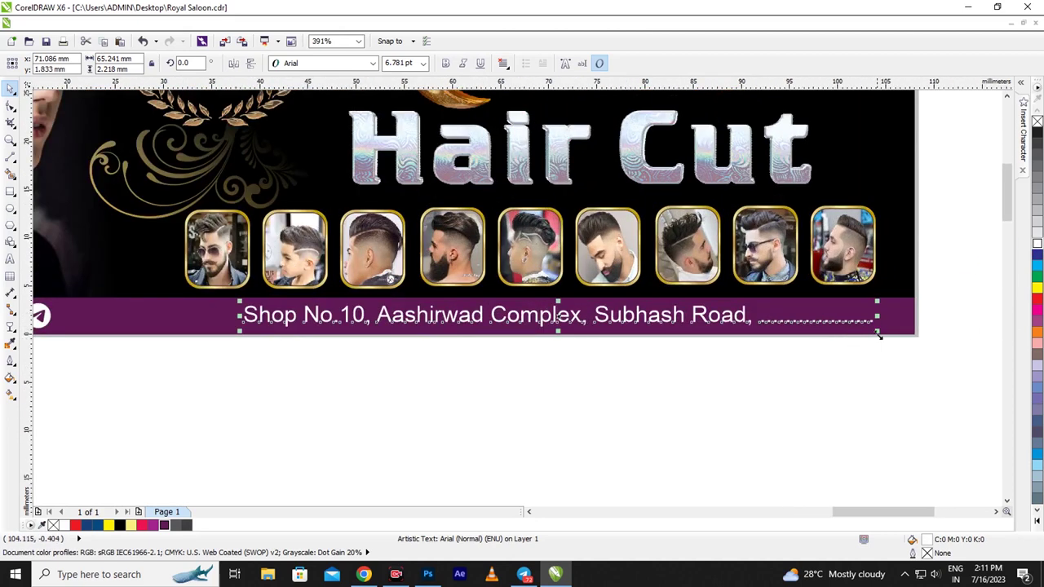
{"action": "left_click_drag", "start_coordinate": [878, 331], "coordinate": [871, 331]}
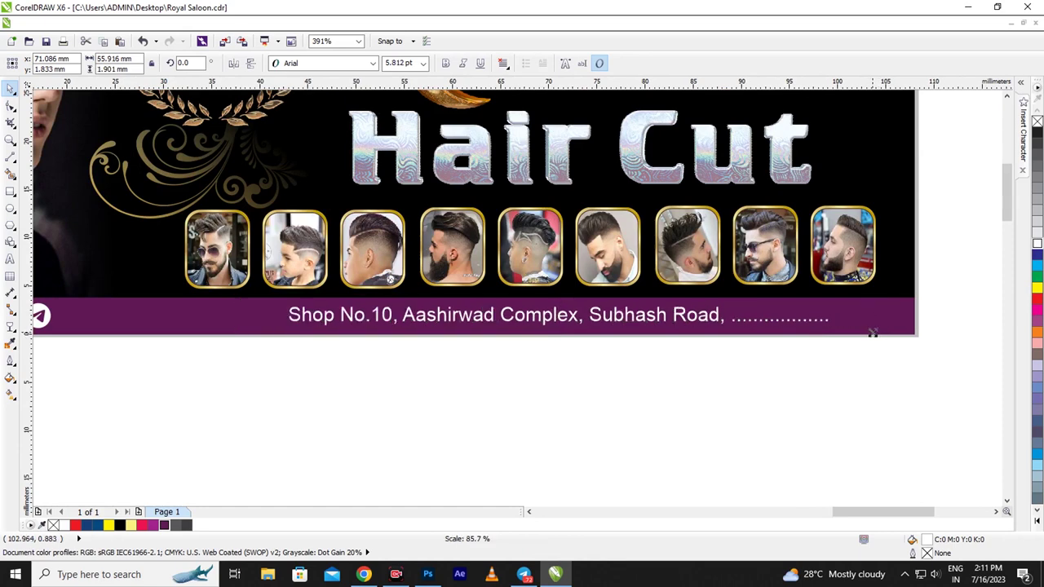
{"action": "left_click_drag", "start_coordinate": [872, 332], "coordinate": [873, 338]}
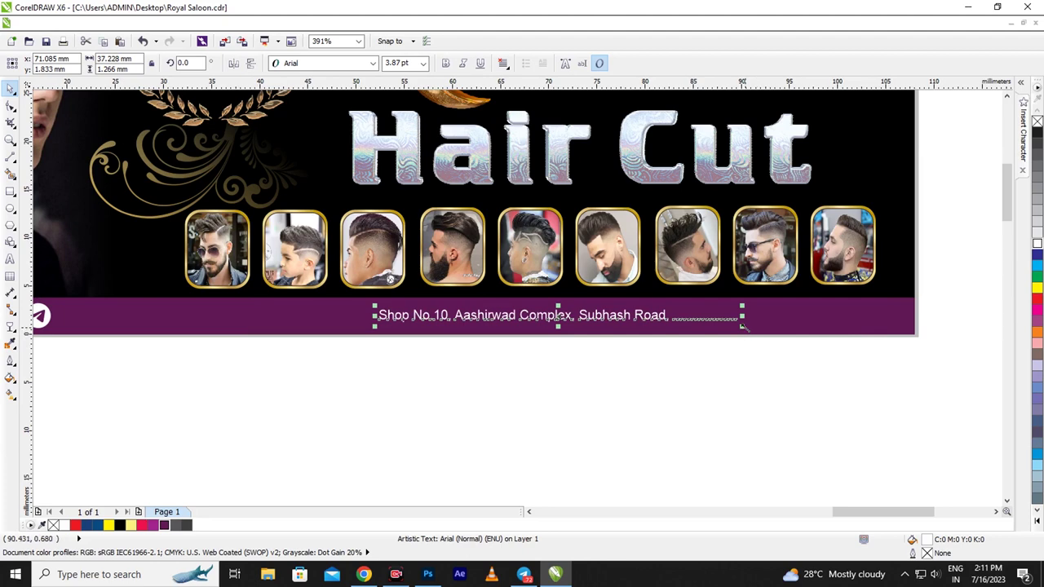
{"action": "left_click_drag", "start_coordinate": [743, 325], "coordinate": [805, 353]}
{"action": "left_click_drag", "start_coordinate": [640, 317], "coordinate": [660, 317]}
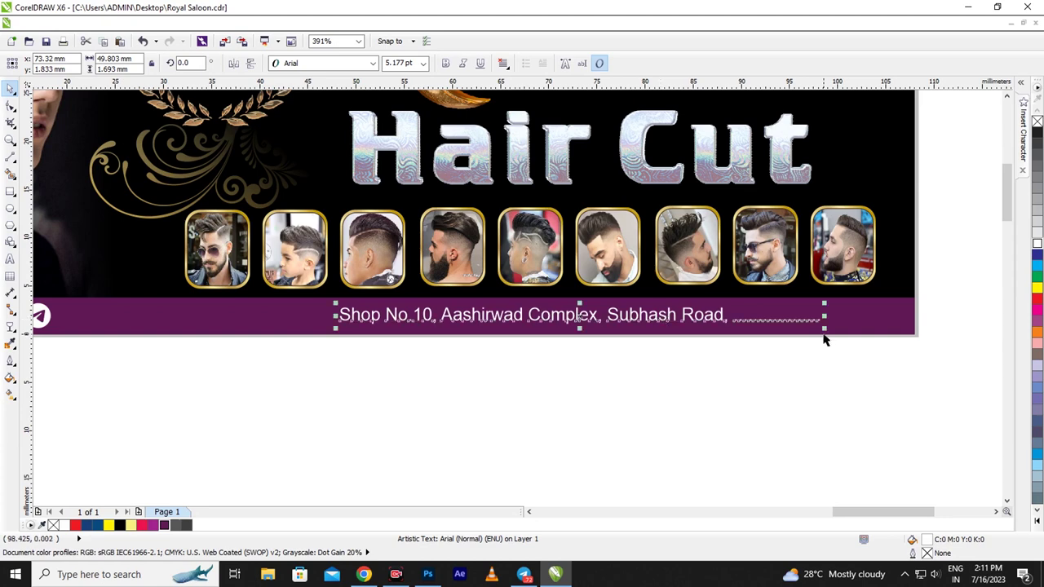
{"action": "left_click_drag", "start_coordinate": [823, 329], "coordinate": [833, 334]}
{"action": "scroll", "coordinate": [745, 354], "scroll_direction": "down", "scroll_amount": 2}
{"action": "scroll", "coordinate": [696, 373], "scroll_direction": "down", "scroll_amount": 2}
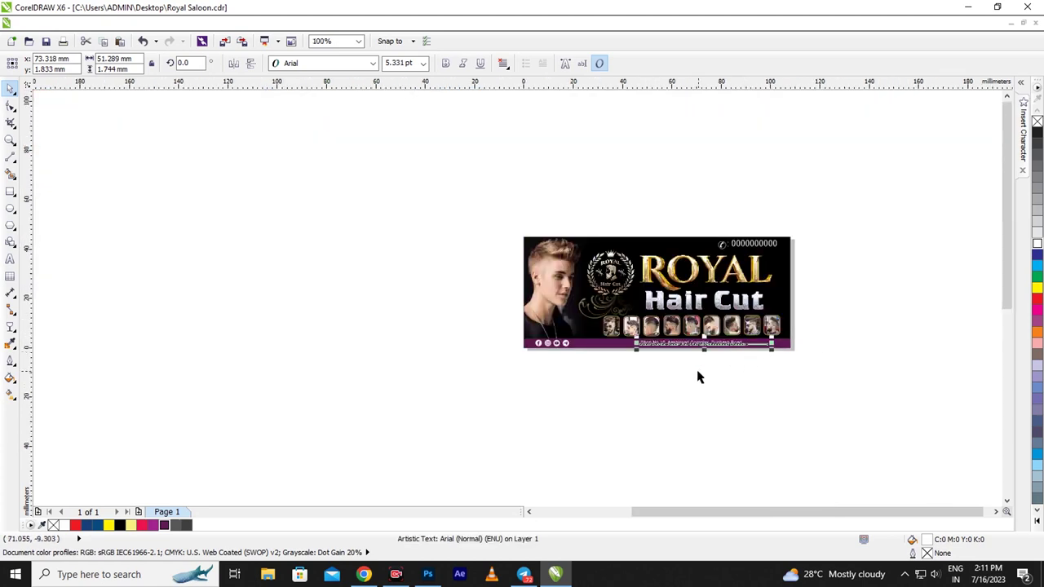
{"action": "left_click", "coordinate": [709, 377]}
{"action": "scroll", "coordinate": [710, 378], "scroll_direction": "up", "scroll_amount": 2}
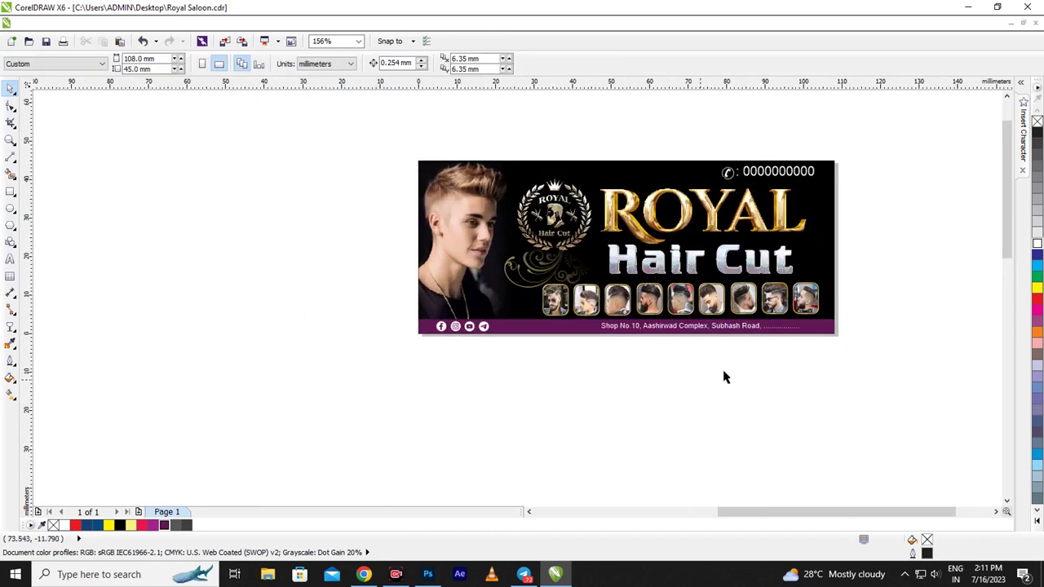
{"action": "scroll", "coordinate": [814, 274], "scroll_direction": "up", "scroll_amount": 1}
{"action": "scroll", "coordinate": [803, 326], "scroll_direction": "up", "scroll_amount": 1}
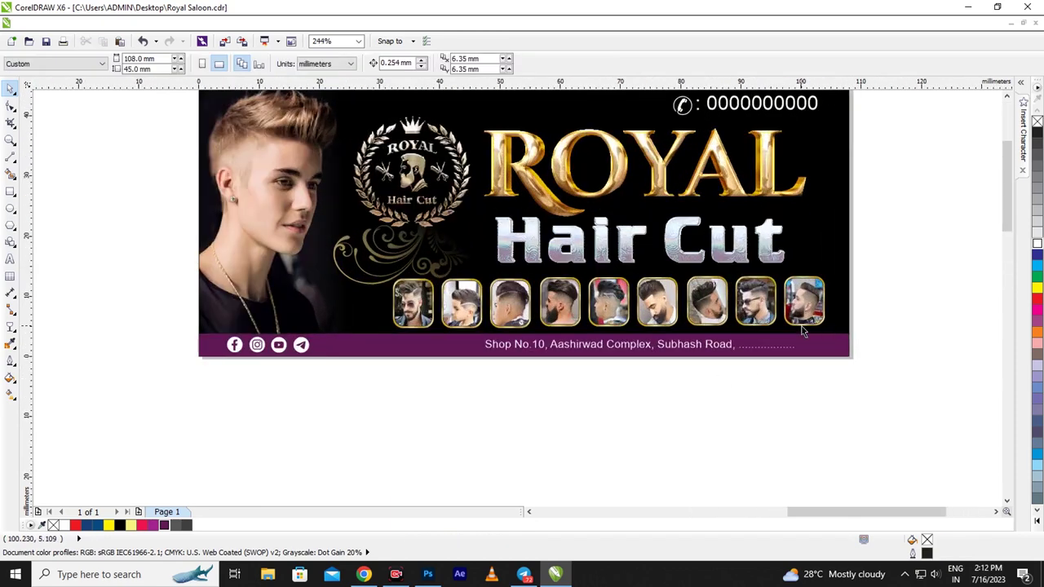
{"action": "scroll", "coordinate": [804, 329], "scroll_direction": "up", "scroll_amount": 1}
{"action": "scroll", "coordinate": [782, 318], "scroll_direction": "down", "scroll_amount": 1}
{"action": "scroll", "coordinate": [742, 294], "scroll_direction": "up", "scroll_amount": 1}
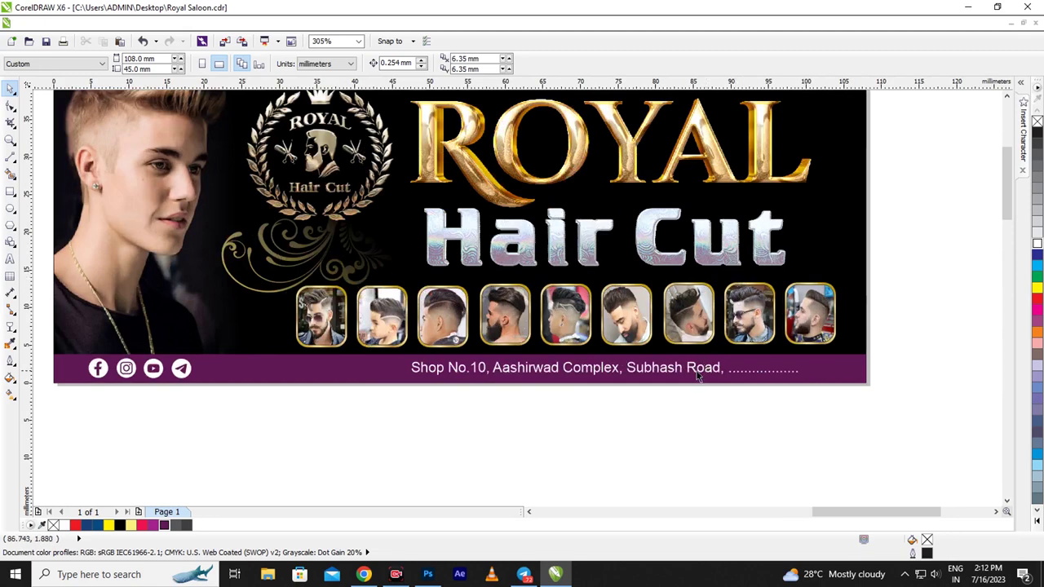
Step: Insert the missing street-name words into the shop address line
{"action": "left_click", "coordinate": [9, 258]}
{"action": "left_click", "coordinate": [627, 367]}
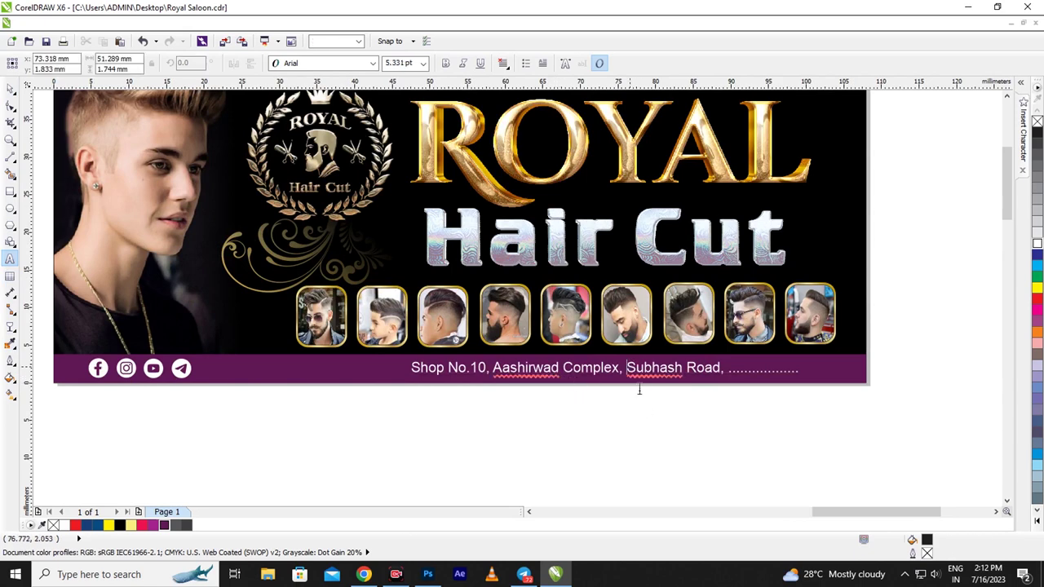
{"action": "type", "text": "N"}
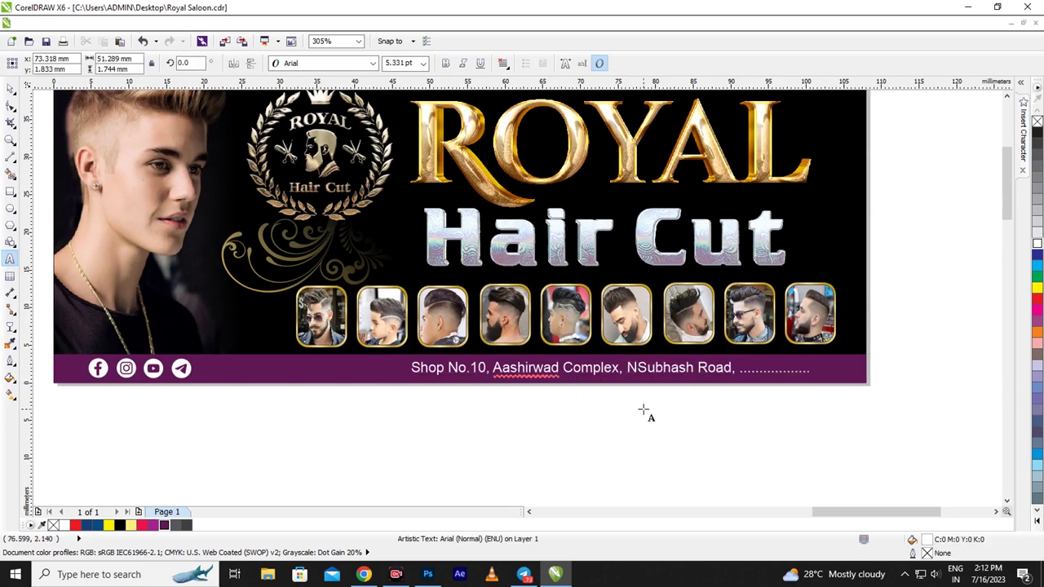
{"action": "type", "text": "etaj"}
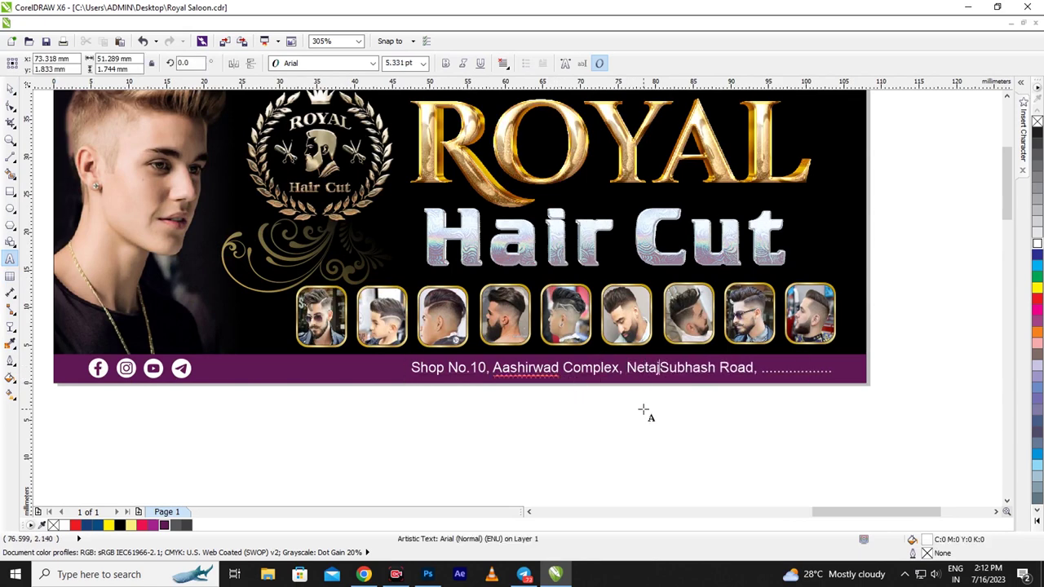
{"action": "type", "text": "i Subhash "}
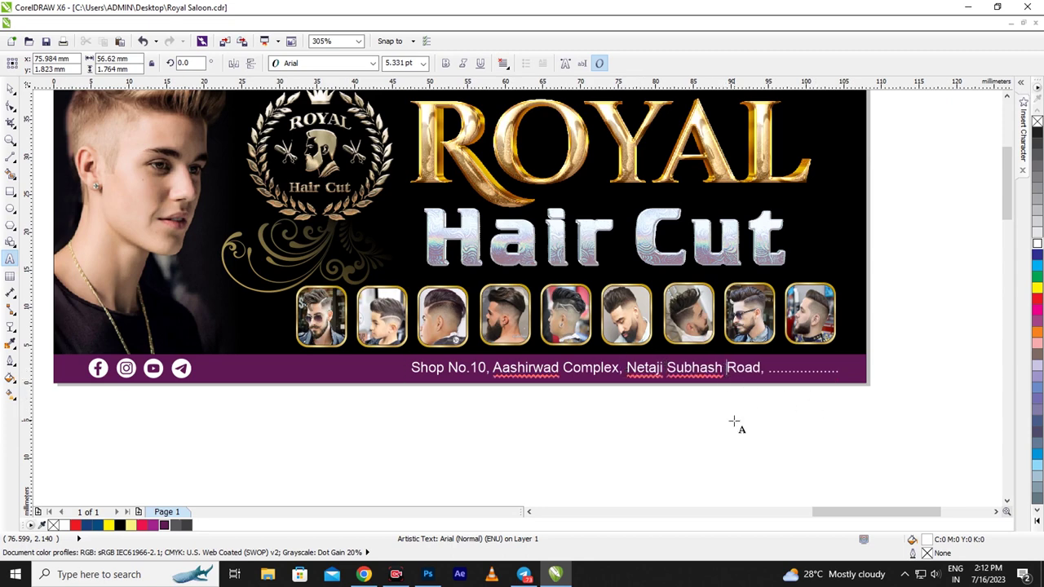
{"action": "type", "text": "B"}
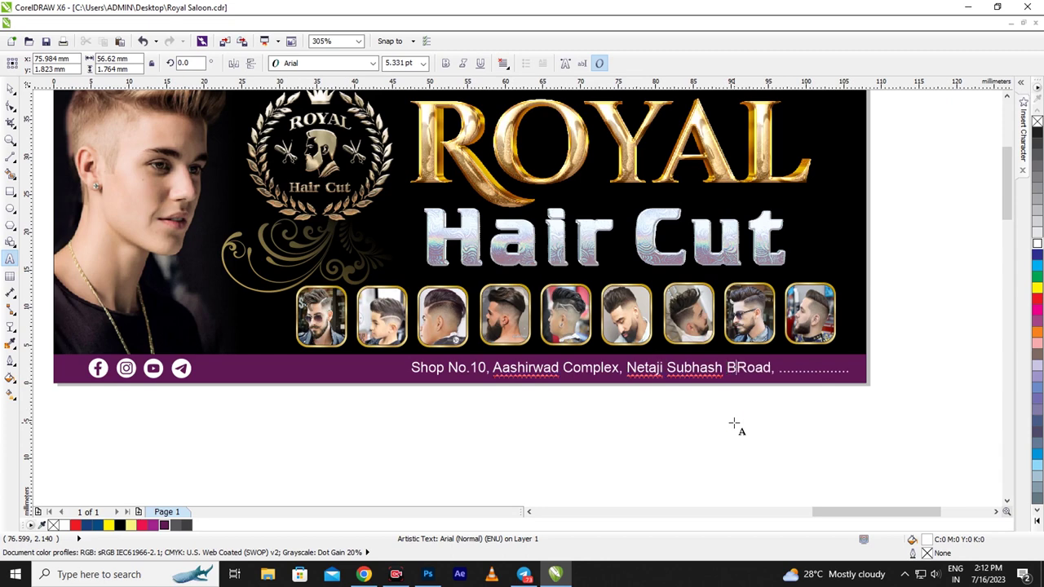
{"action": "type", "text": "oss"}
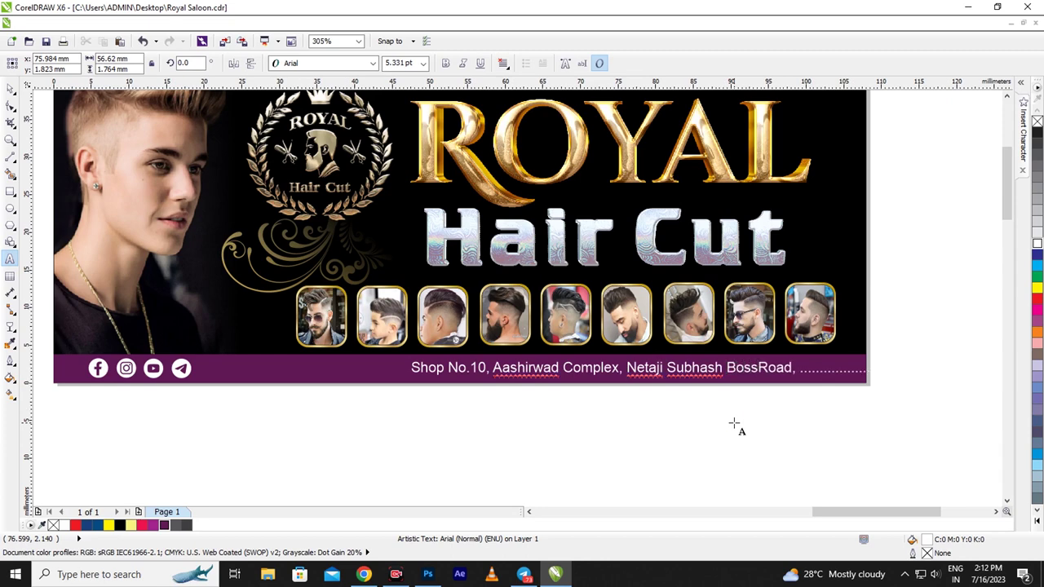
{"action": "key", "text": "Escape"}
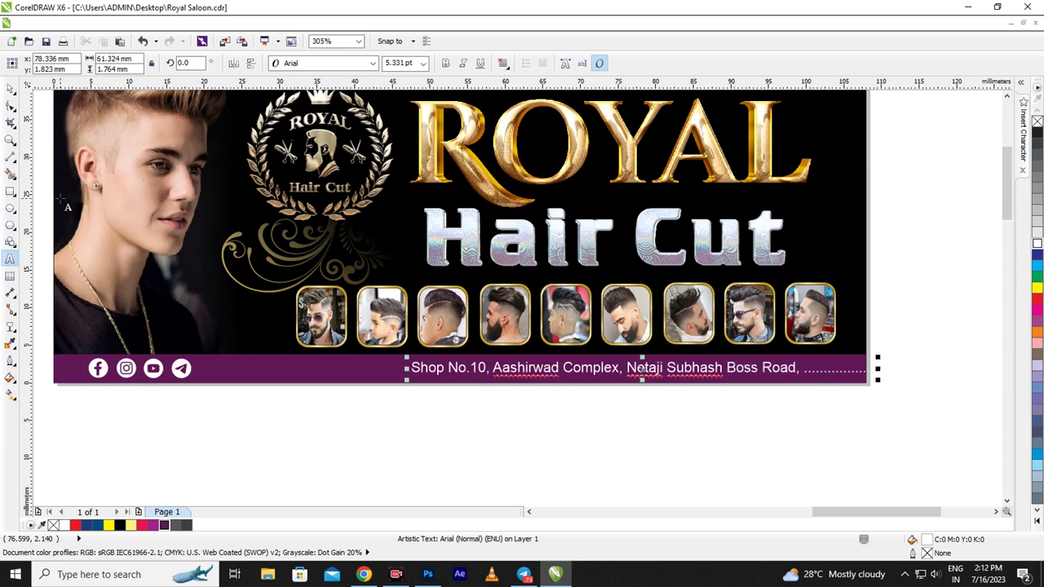
{"action": "left_click", "coordinate": [10, 87]}
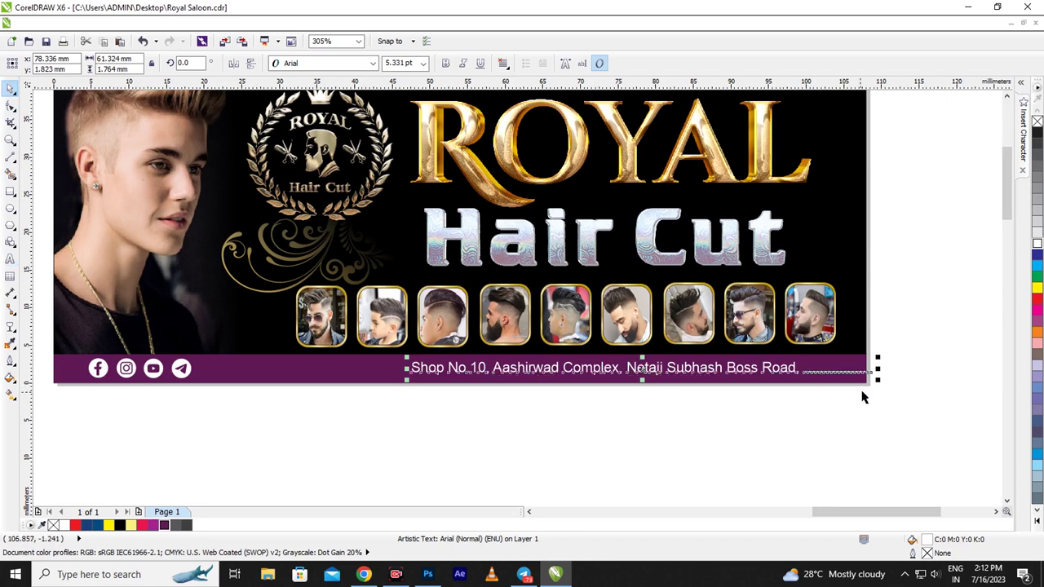
Step: Shrink the address line to about 4.8 pt and shift it slightly left
{"action": "left_click_drag", "start_coordinate": [879, 381], "coordinate": [832, 378]}
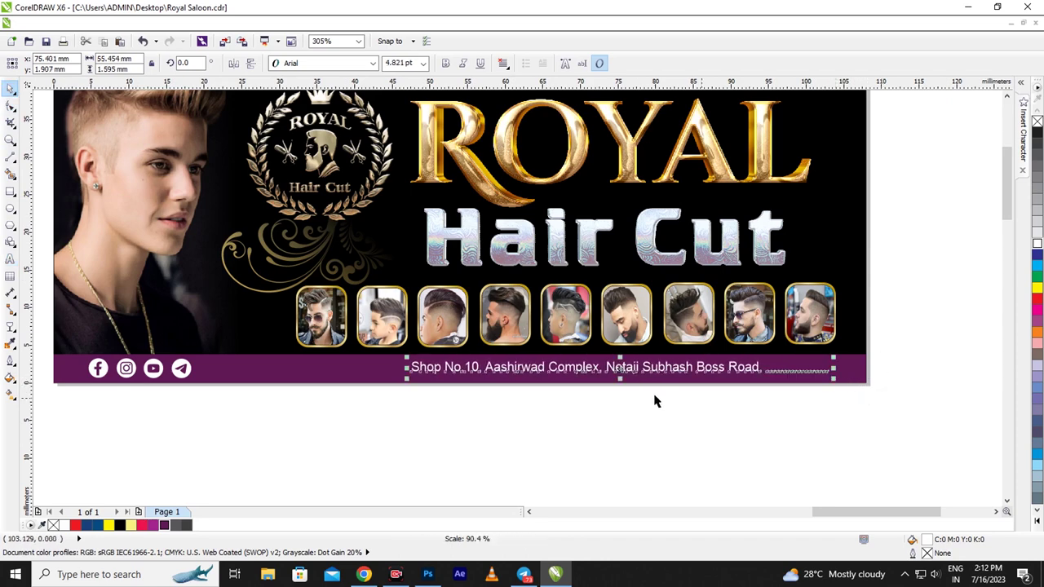
{"action": "left_click_drag", "start_coordinate": [653, 368], "coordinate": [632, 371]}
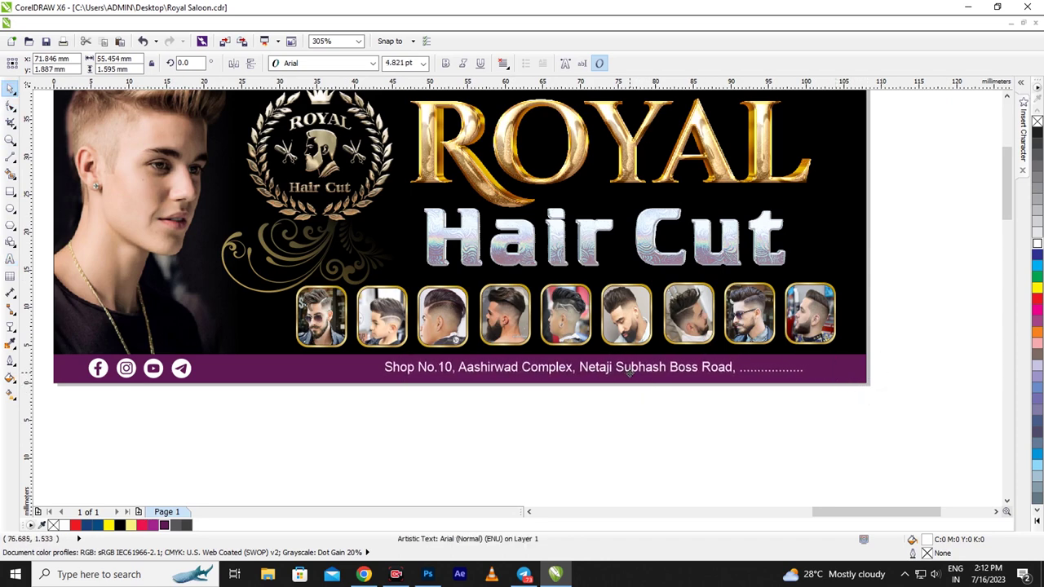
{"action": "scroll", "coordinate": [613, 412], "scroll_direction": "down", "scroll_amount": 2}
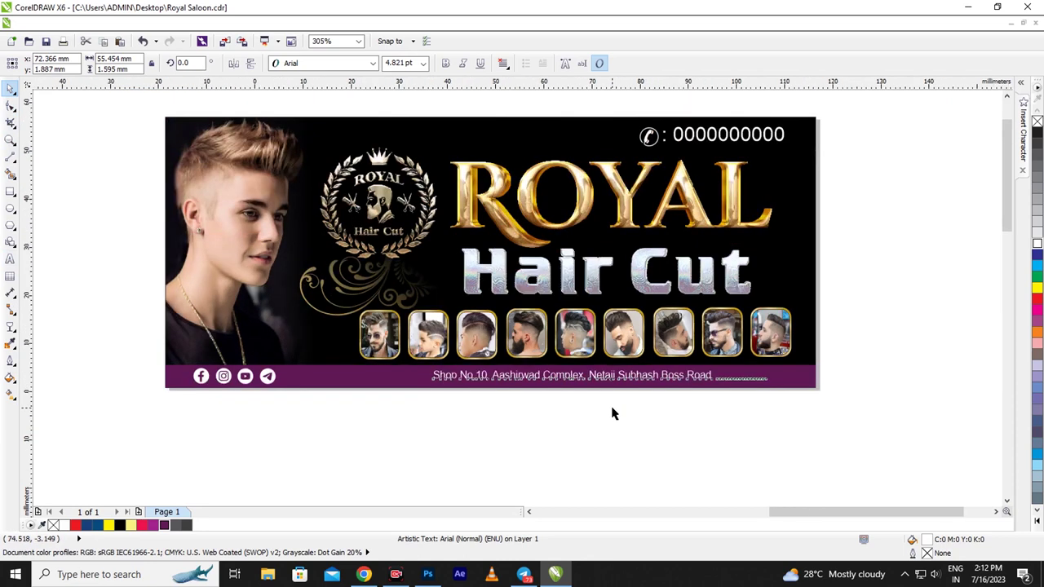
{"action": "scroll", "coordinate": [613, 413], "scroll_direction": "down", "scroll_amount": 1}
{"action": "left_click", "coordinate": [612, 436]}
{"action": "scroll", "coordinate": [619, 406], "scroll_direction": "up", "scroll_amount": 1}
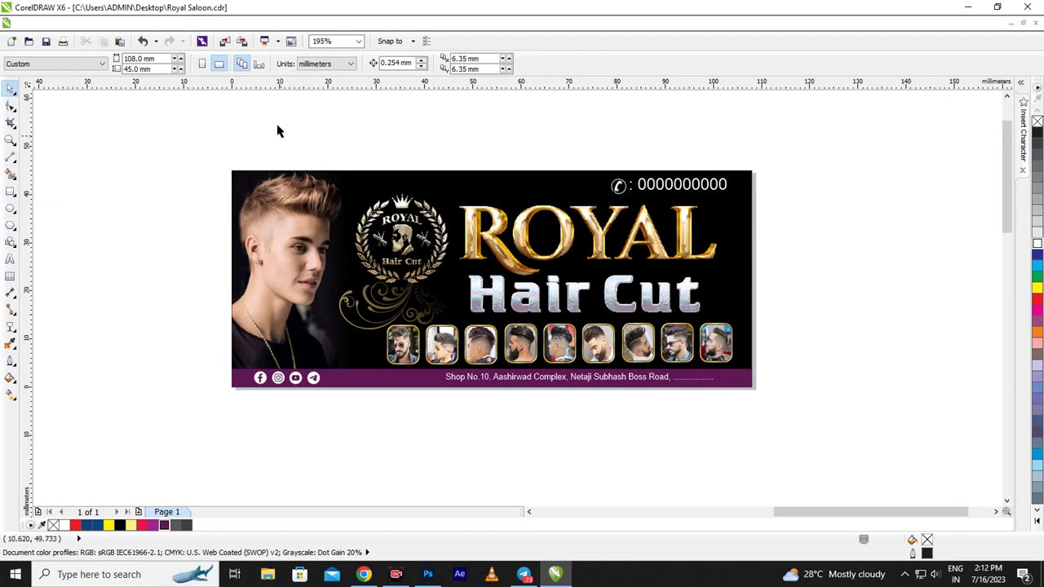
Step: In the Import window, browse drive D's Beauty folder and its New Folder and hair style subfolders
{"action": "left_click", "coordinate": [234, 45]}
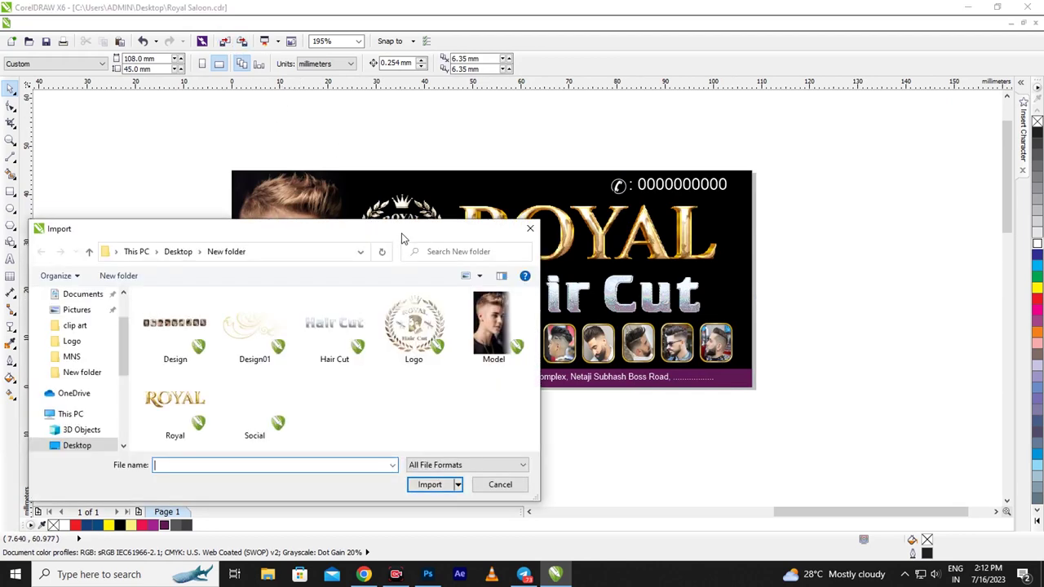
{"action": "scroll", "coordinate": [97, 373], "scroll_direction": "down", "scroll_amount": 2}
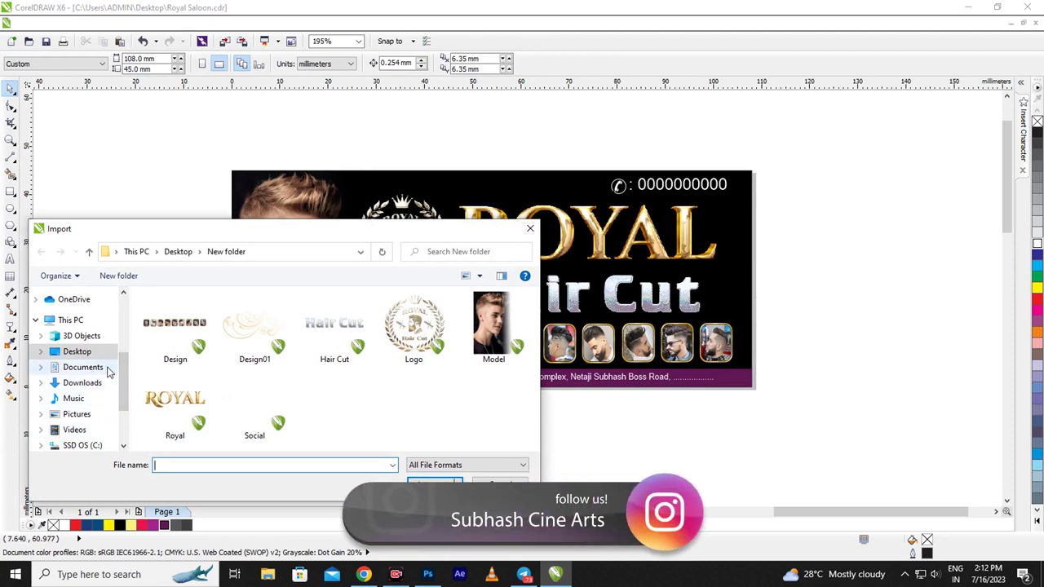
{"action": "scroll", "coordinate": [121, 378], "scroll_direction": "down", "scroll_amount": 2}
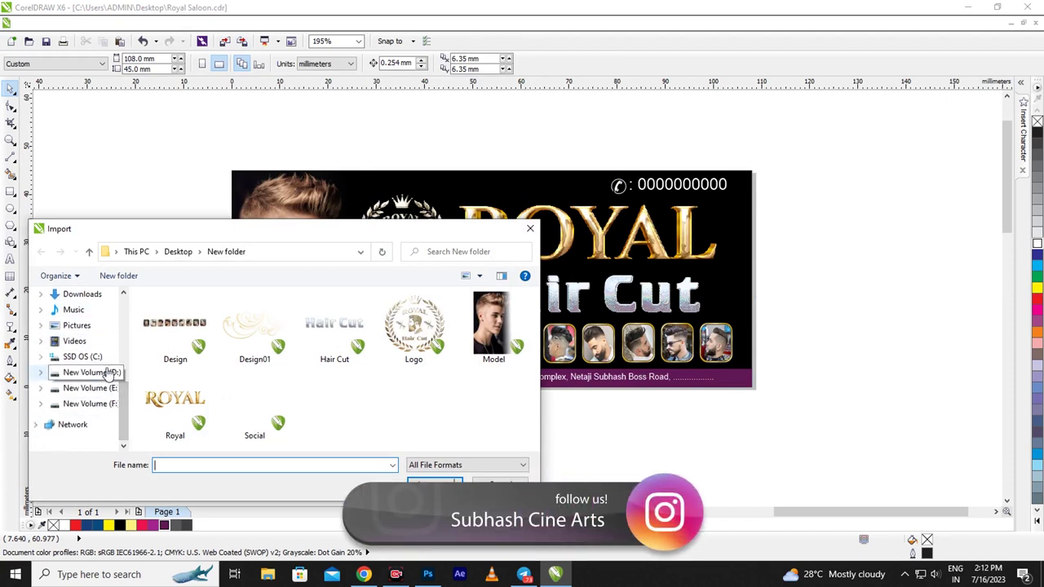
{"action": "left_click", "coordinate": [106, 374]}
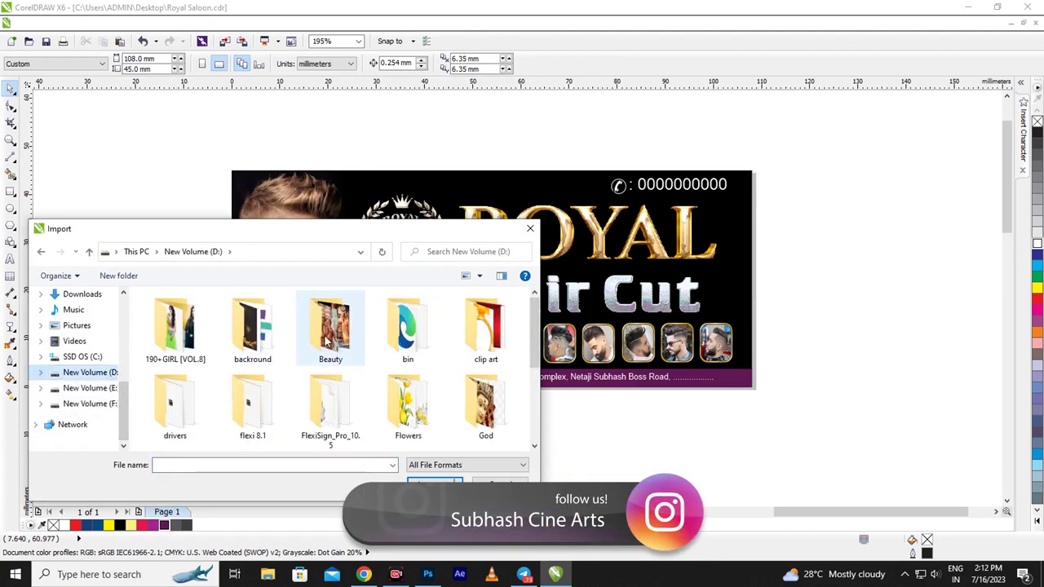
{"action": "double_click", "coordinate": [328, 341]}
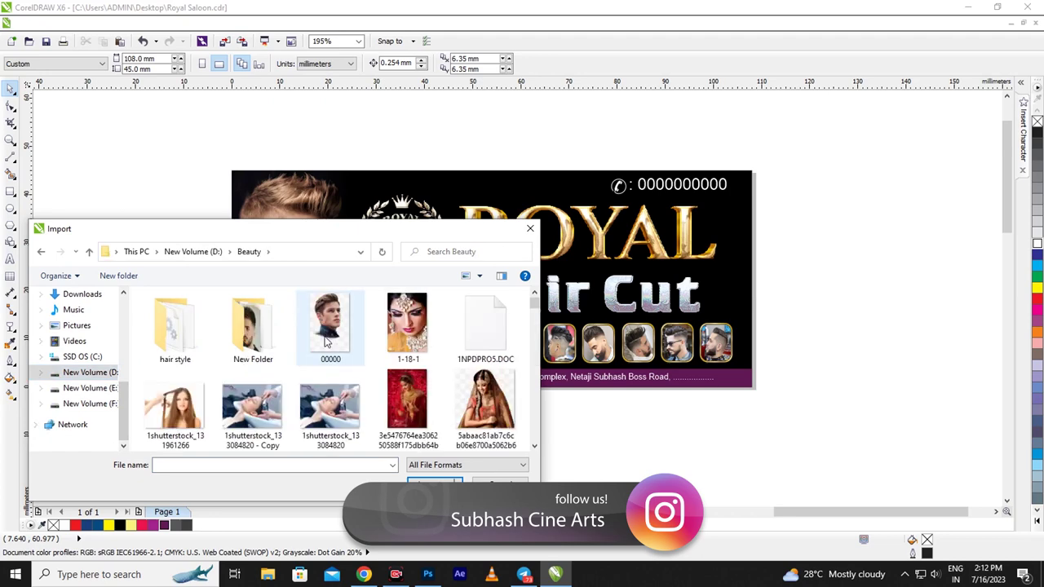
{"action": "double_click", "coordinate": [259, 343]}
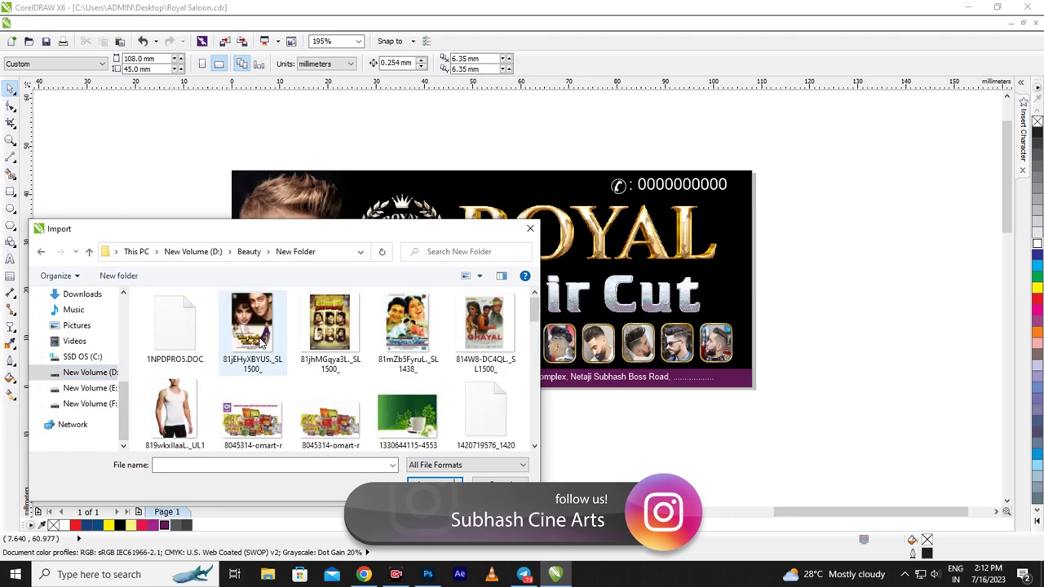
{"action": "left_click", "coordinate": [41, 253]}
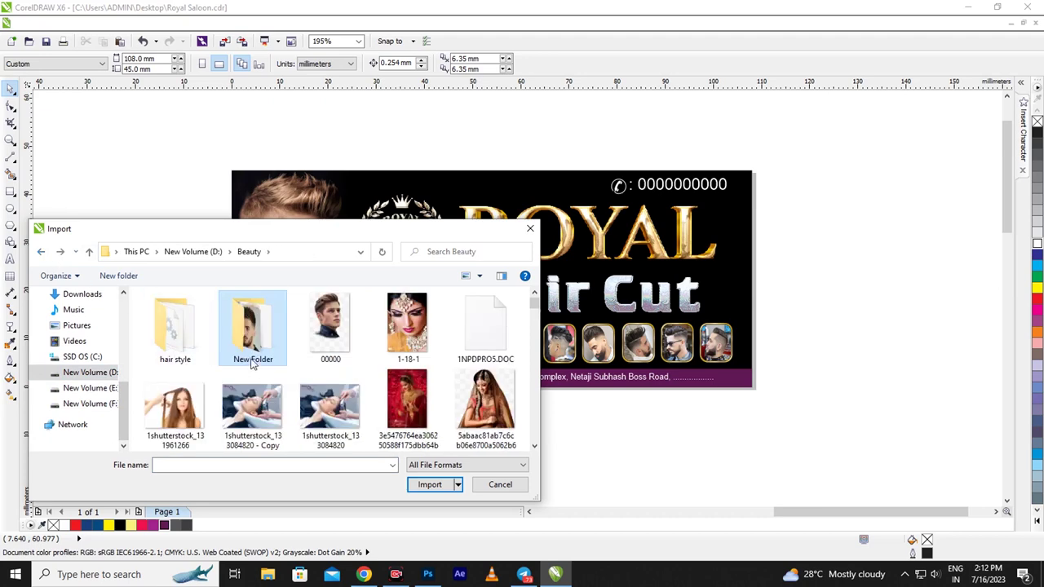
{"action": "double_click", "coordinate": [174, 331]}
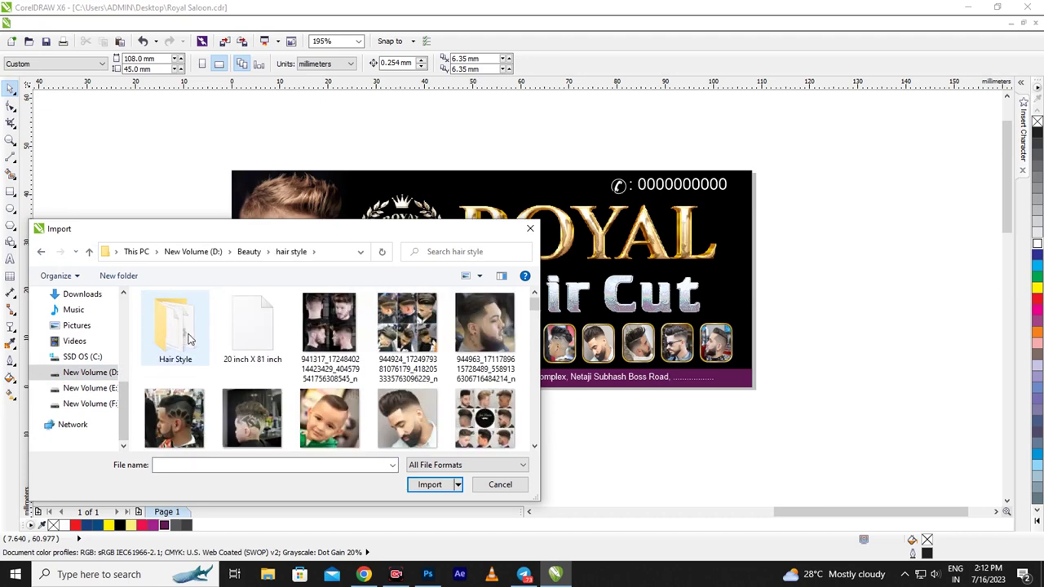
{"action": "scroll", "coordinate": [277, 370], "scroll_direction": "down", "scroll_amount": 5}
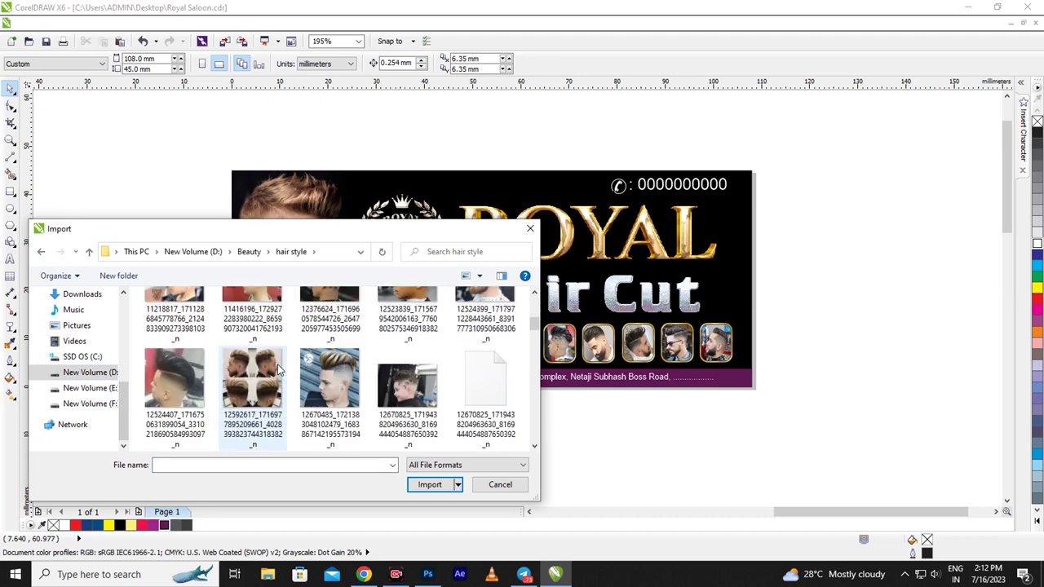
{"action": "scroll", "coordinate": [277, 369], "scroll_direction": "up", "scroll_amount": 5}
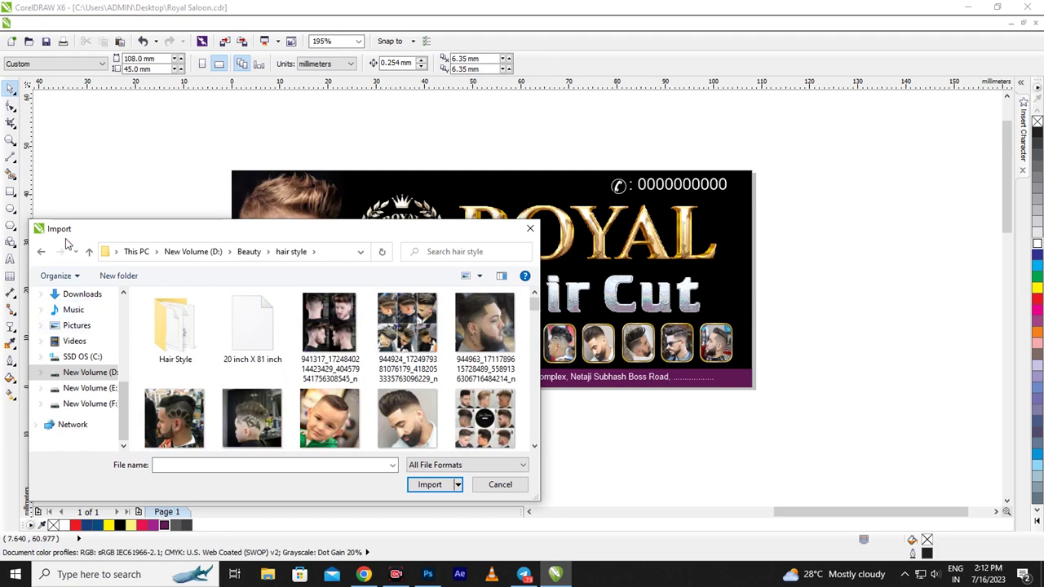
{"action": "key", "text": "alt+Left"}
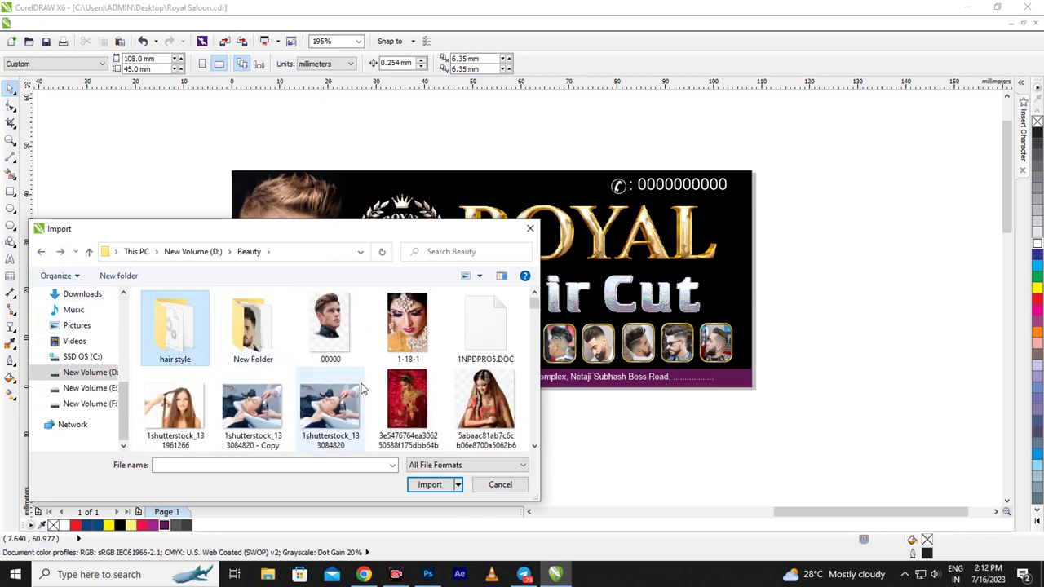
Step: Browse the Import dialog's file list and open New Folder inside Beauty
{"action": "scroll", "coordinate": [363, 389], "scroll_direction": "down", "scroll_amount": 5}
{"action": "scroll", "coordinate": [363, 389], "scroll_direction": "down", "scroll_amount": 5}
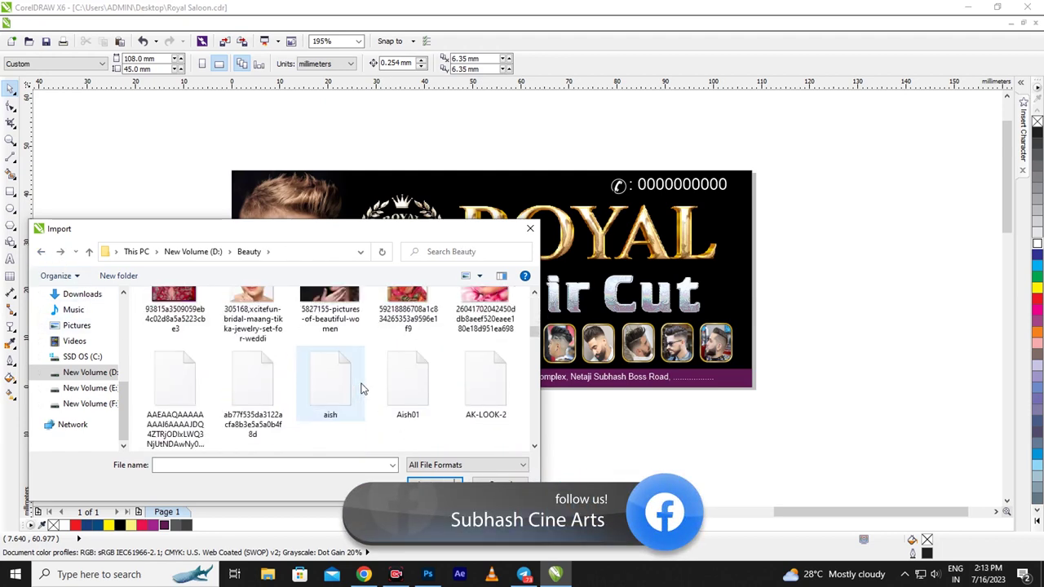
{"action": "scroll", "coordinate": [363, 389], "scroll_direction": "down", "scroll_amount": 3}
{"action": "scroll", "coordinate": [363, 389], "scroll_direction": "down", "scroll_amount": 3}
{"action": "scroll", "coordinate": [363, 389], "scroll_direction": "down", "scroll_amount": 3}
{"action": "scroll", "coordinate": [363, 389], "scroll_direction": "down", "scroll_amount": 3}
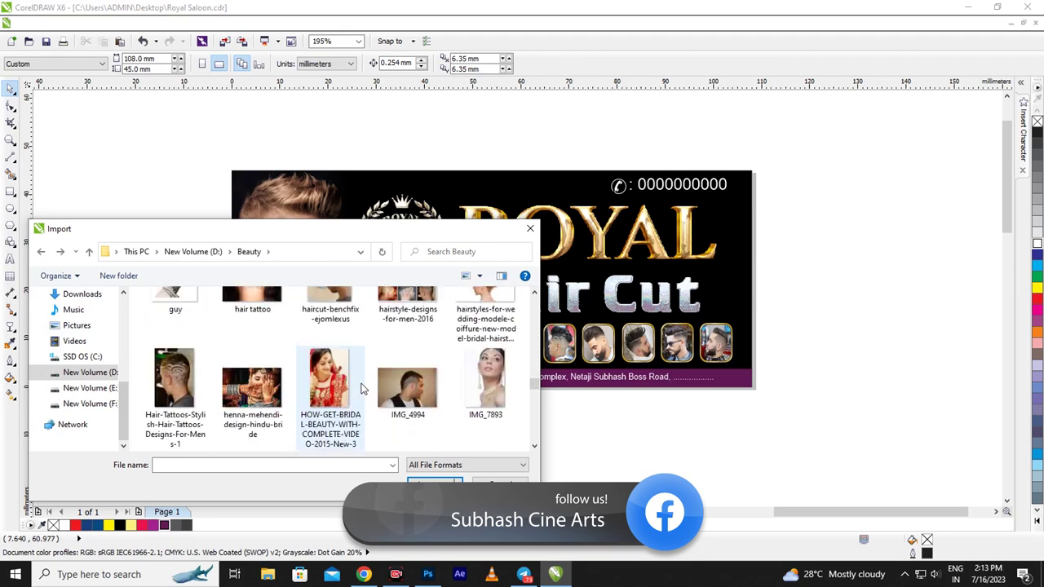
{"action": "scroll", "coordinate": [363, 389], "scroll_direction": "down", "scroll_amount": 3}
{"action": "scroll", "coordinate": [363, 389], "scroll_direction": "down", "scroll_amount": 3}
{"action": "scroll", "coordinate": [363, 388], "scroll_direction": "down", "scroll_amount": 3}
{"action": "scroll", "coordinate": [363, 389], "scroll_direction": "down", "scroll_amount": 2}
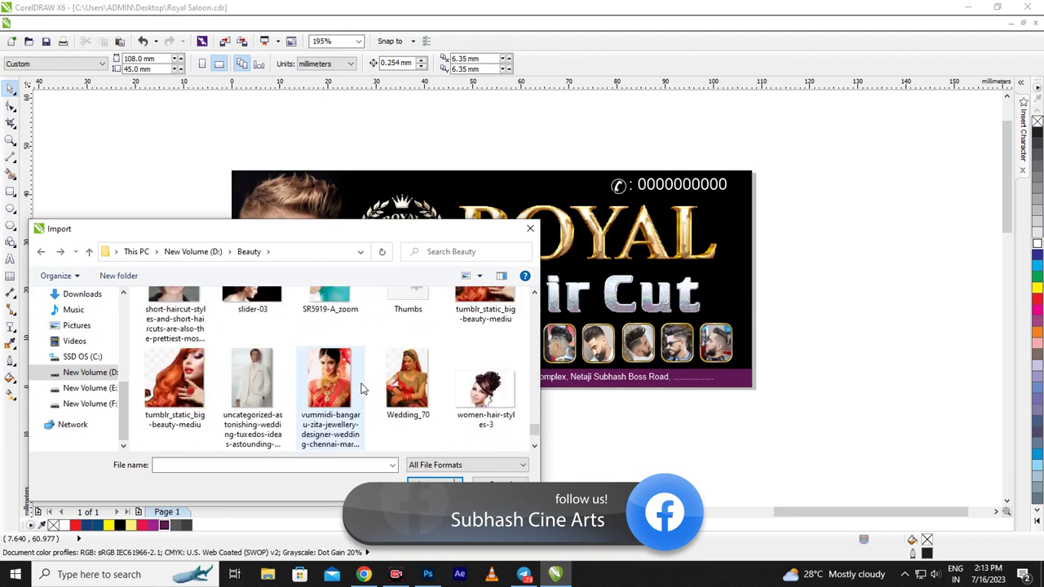
{"action": "scroll", "coordinate": [363, 388], "scroll_direction": "down", "scroll_amount": 2}
{"action": "scroll", "coordinate": [363, 389], "scroll_direction": "up", "scroll_amount": 5}
{"action": "scroll", "coordinate": [363, 389], "scroll_direction": "up", "scroll_amount": 5}
{"action": "scroll", "coordinate": [363, 389], "scroll_direction": "up", "scroll_amount": 5}
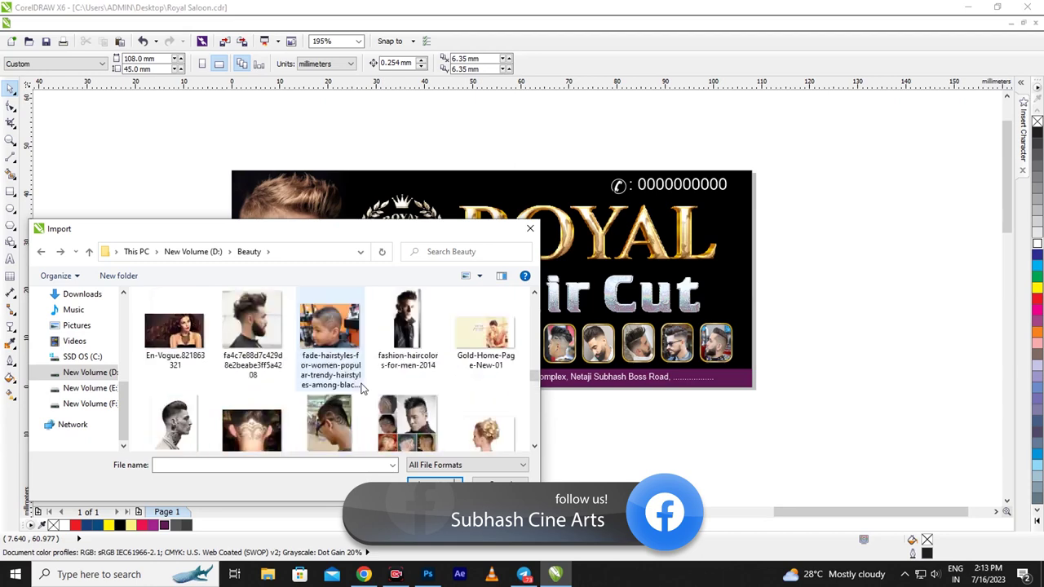
{"action": "scroll", "coordinate": [363, 389], "scroll_direction": "up", "scroll_amount": 5}
{"action": "scroll", "coordinate": [363, 388], "scroll_direction": "up", "scroll_amount": 5}
{"action": "scroll", "coordinate": [363, 389], "scroll_direction": "up", "scroll_amount": 5}
{"action": "scroll", "coordinate": [363, 389], "scroll_direction": "up", "scroll_amount": 3}
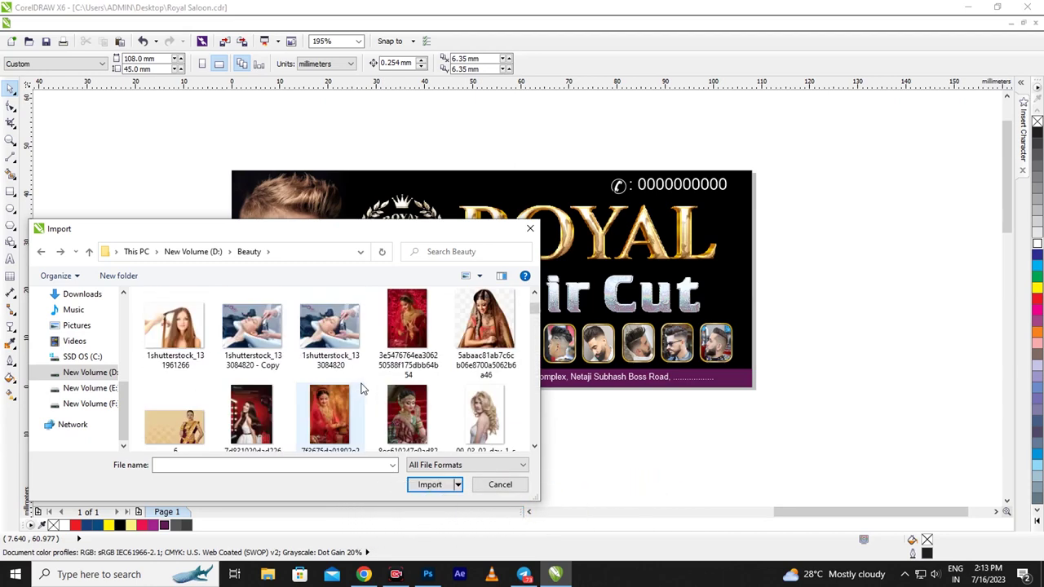
{"action": "scroll", "coordinate": [362, 389], "scroll_direction": "up", "scroll_amount": 2}
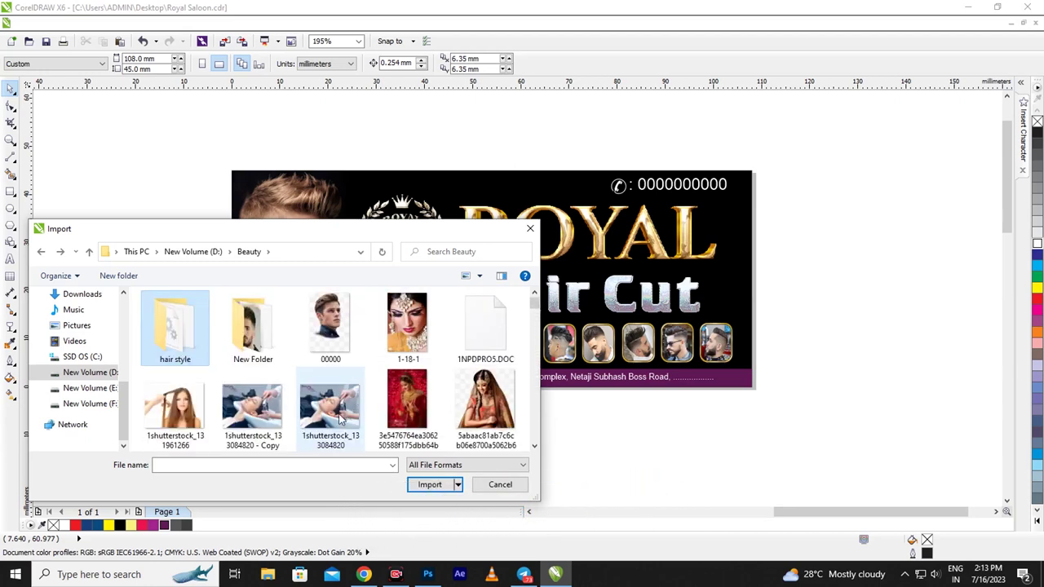
{"action": "left_click", "coordinate": [253, 356]}
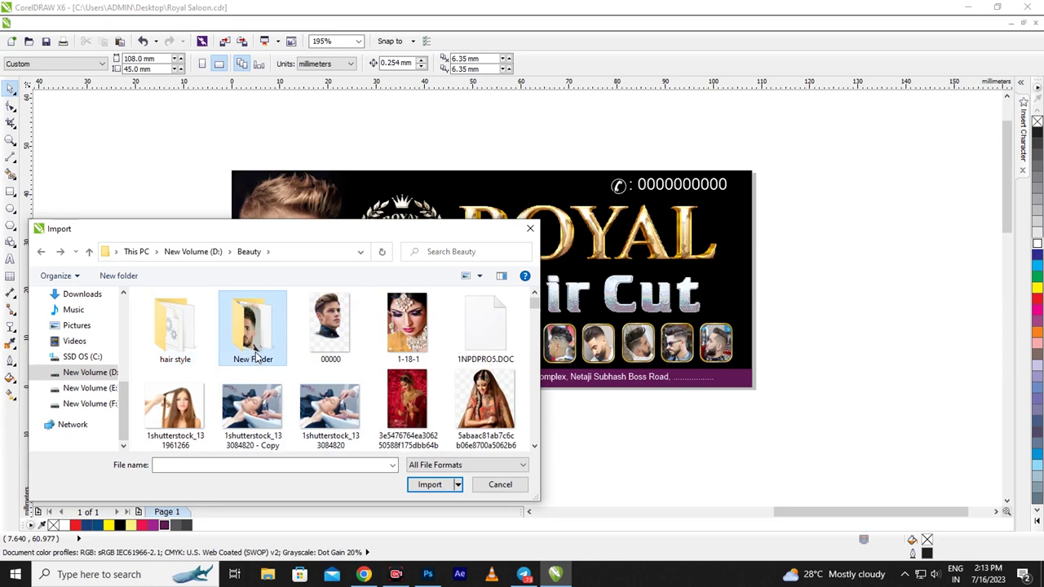
{"action": "double_click", "coordinate": [257, 356]}
Step: Look through New Folder's hairstyle photos, select Untitled-1, then cancel the import
{"action": "scroll", "coordinate": [379, 389], "scroll_direction": "down", "scroll_amount": 2}
{"action": "scroll", "coordinate": [392, 387], "scroll_direction": "down", "scroll_amount": 3}
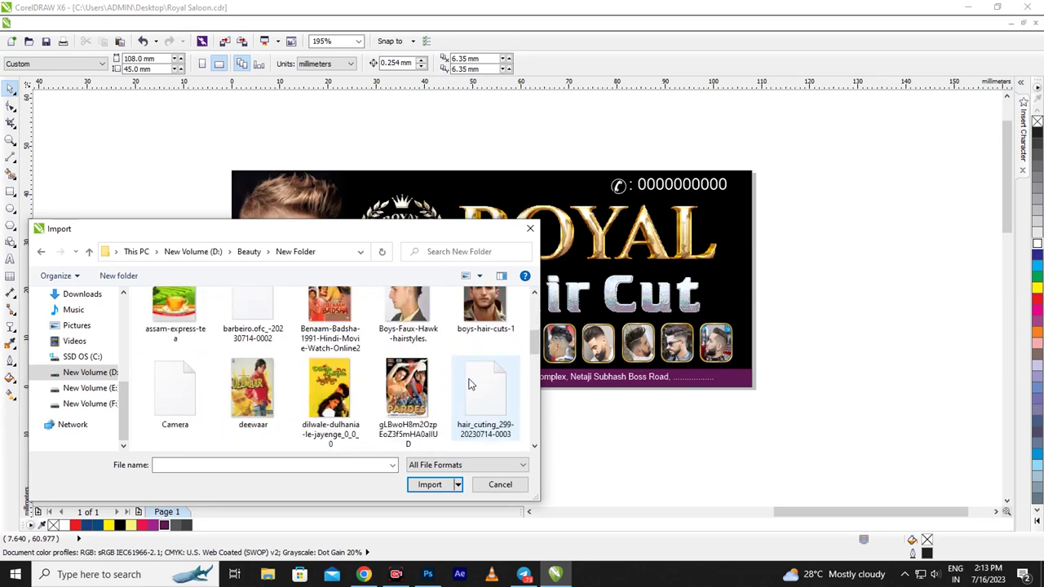
{"action": "scroll", "coordinate": [433, 385], "scroll_direction": "down", "scroll_amount": 3}
{"action": "scroll", "coordinate": [469, 384], "scroll_direction": "down", "scroll_amount": 2}
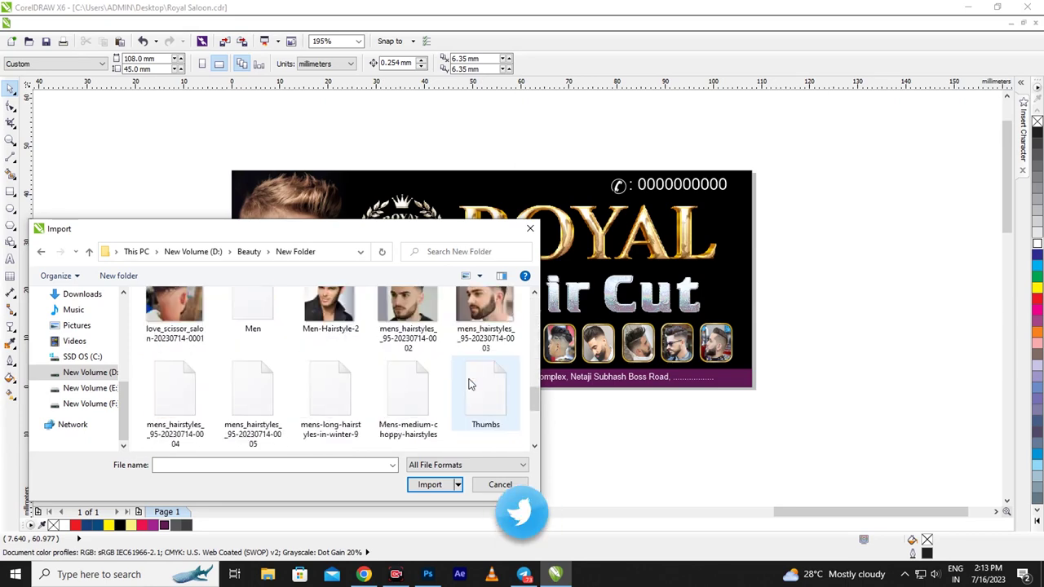
{"action": "scroll", "coordinate": [469, 384], "scroll_direction": "down", "scroll_amount": 3}
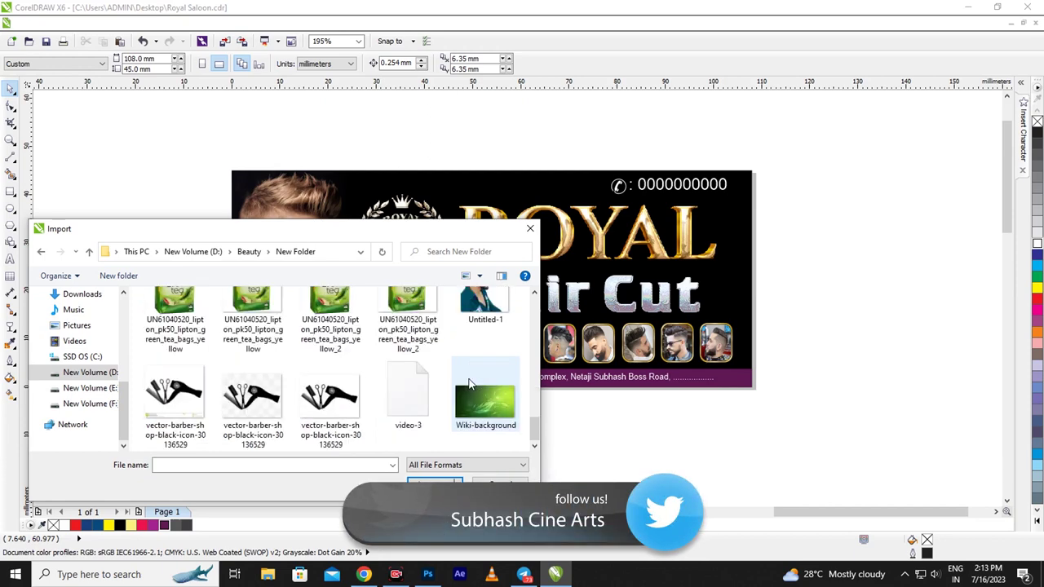
{"action": "scroll", "coordinate": [468, 384], "scroll_direction": "up", "scroll_amount": 3}
{"action": "scroll", "coordinate": [469, 384], "scroll_direction": "up", "scroll_amount": 2}
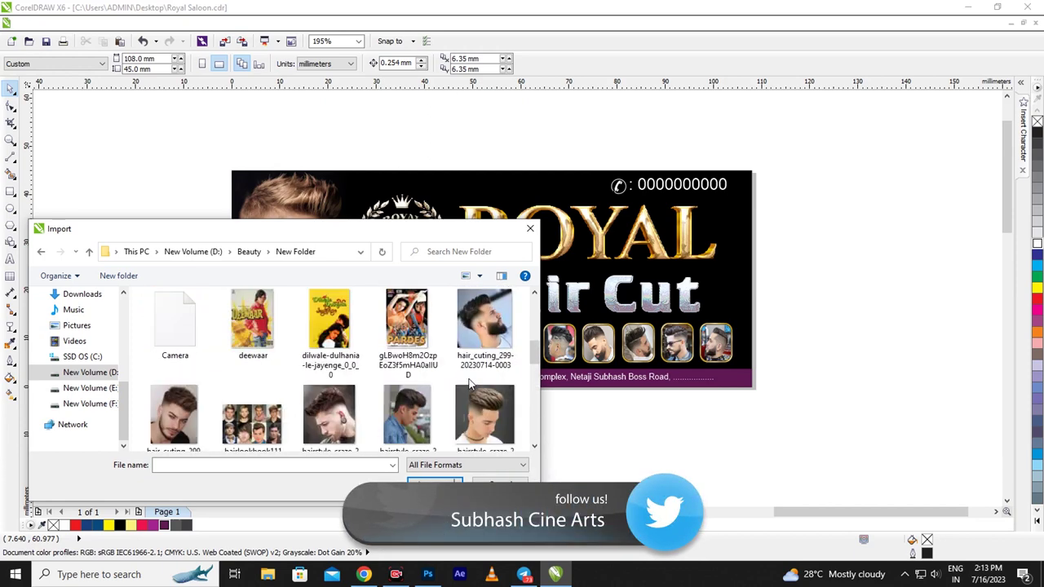
{"action": "scroll", "coordinate": [468, 384], "scroll_direction": "up", "scroll_amount": 2}
{"action": "scroll", "coordinate": [469, 384], "scroll_direction": "down", "scroll_amount": 1}
{"action": "scroll", "coordinate": [468, 384], "scroll_direction": "up", "scroll_amount": 3}
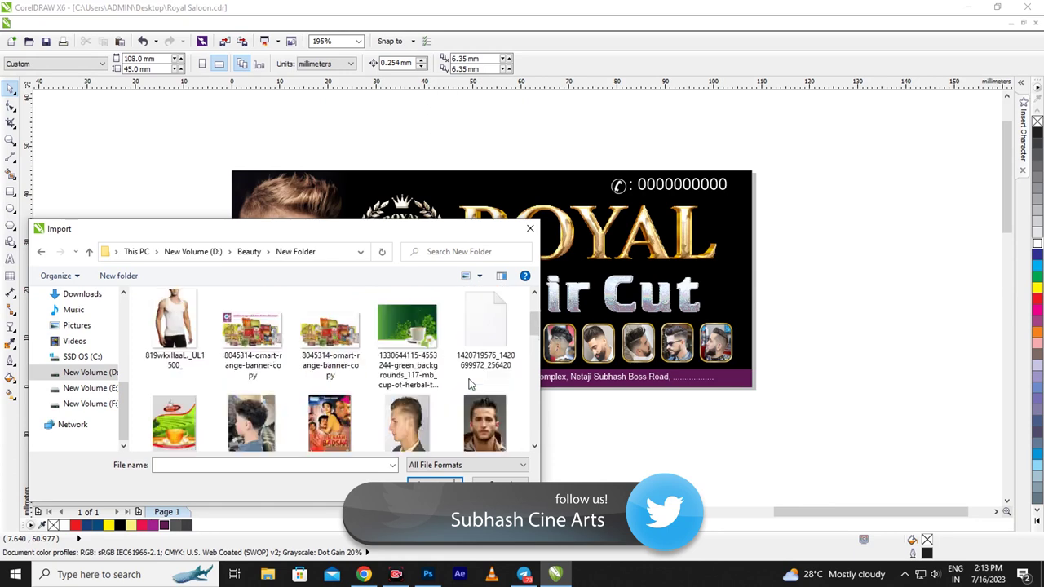
{"action": "scroll", "coordinate": [469, 384], "scroll_direction": "up", "scroll_amount": 1}
{"action": "scroll", "coordinate": [469, 384], "scroll_direction": "down", "scroll_amount": 4}
{"action": "scroll", "coordinate": [469, 384], "scroll_direction": "down", "scroll_amount": 3}
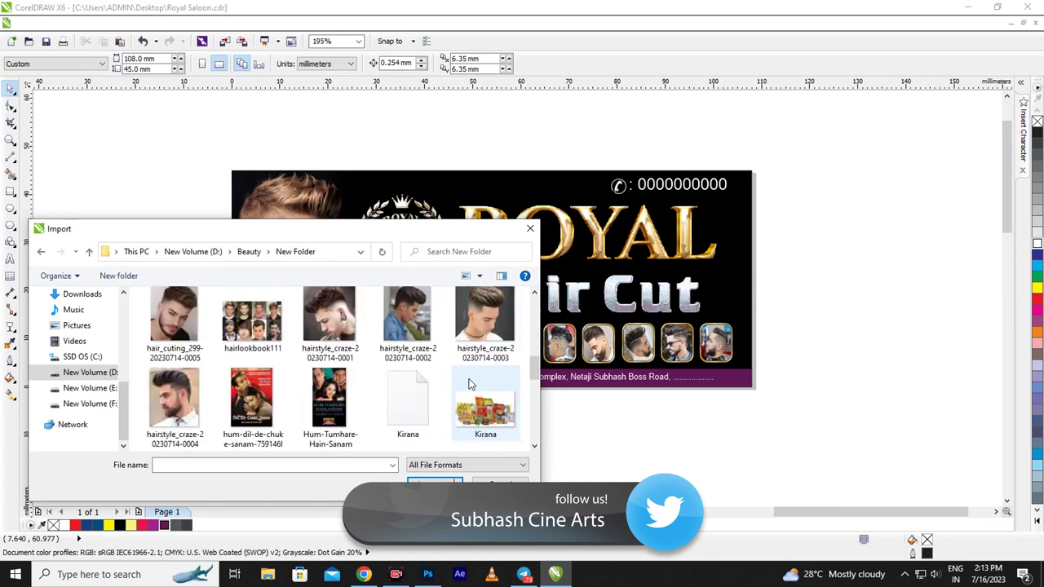
{"action": "scroll", "coordinate": [469, 384], "scroll_direction": "down", "scroll_amount": 2}
{"action": "scroll", "coordinate": [469, 384], "scroll_direction": "down", "scroll_amount": 3}
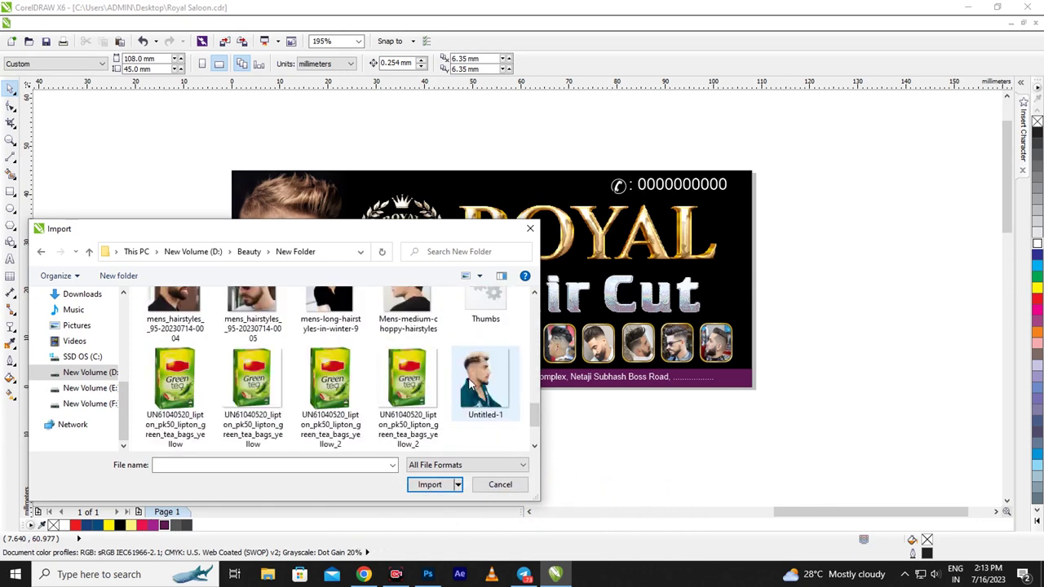
{"action": "left_click", "coordinate": [469, 384]}
{"action": "left_click", "coordinate": [500, 484]}
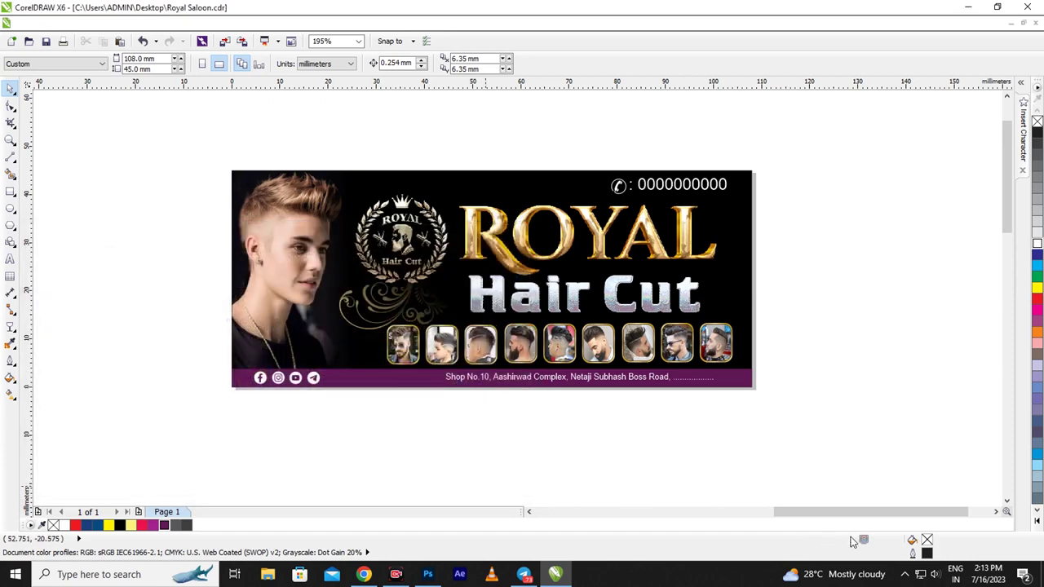
{"action": "key", "text": "ctrl+i"}
Step: Select nine hairstyle photos, including boys-hair-cuts-1, Boys-Faux-Hawk-hairstyles and barbeiro, and import them
{"action": "left_click", "coordinate": [189, 416]}
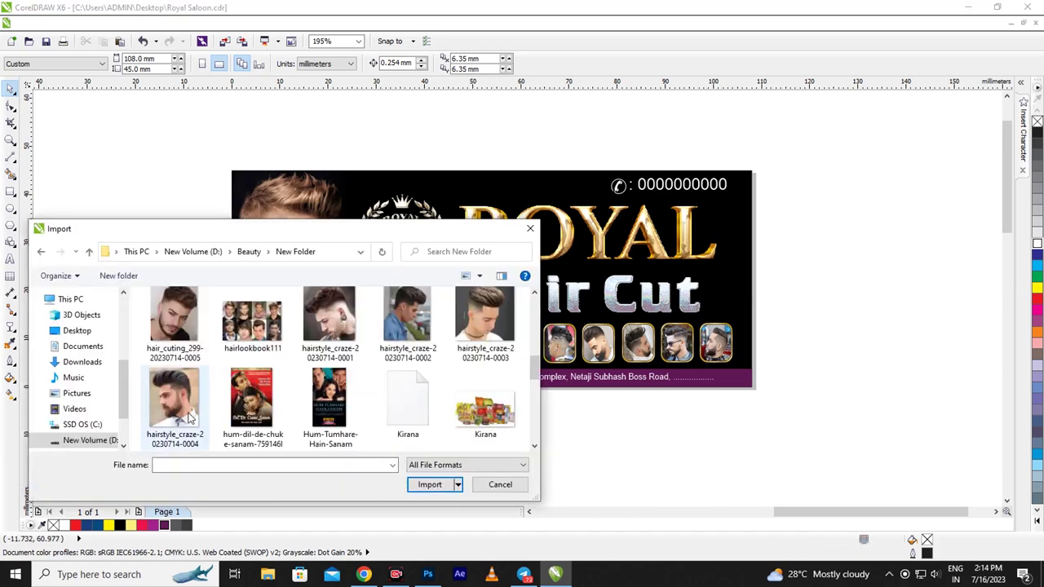
{"action": "left_click", "coordinate": [183, 359], "text": "ctrl"}
{"action": "left_click", "coordinate": [351, 342], "text": "ctrl"}
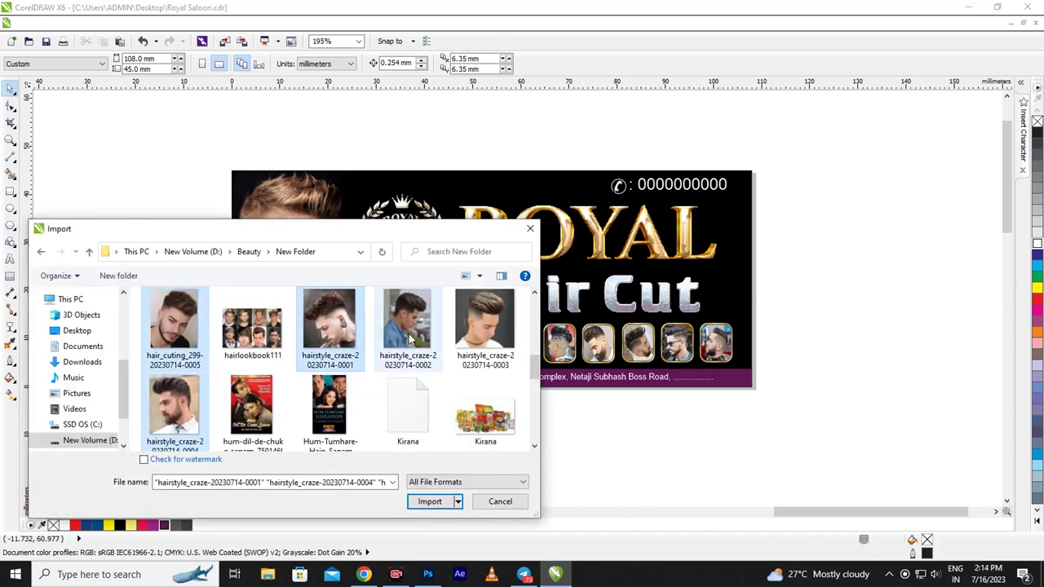
{"action": "left_click", "coordinate": [412, 339], "text": "ctrl"}
{"action": "left_click", "coordinate": [466, 339], "text": "ctrl"}
{"action": "scroll", "coordinate": [534, 371], "scroll_direction": "up", "scroll_amount": 1}
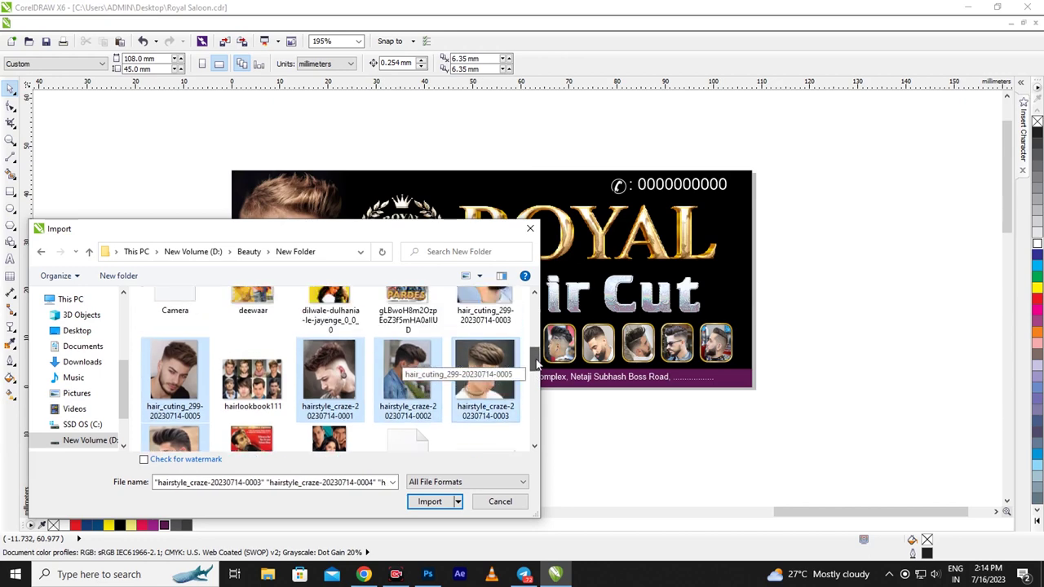
{"action": "scroll", "coordinate": [530, 368], "scroll_direction": "up", "scroll_amount": 1}
{"action": "scroll", "coordinate": [521, 365], "scroll_direction": "up", "scroll_amount": 1}
{"action": "left_click", "coordinate": [503, 359], "text": "ctrl"}
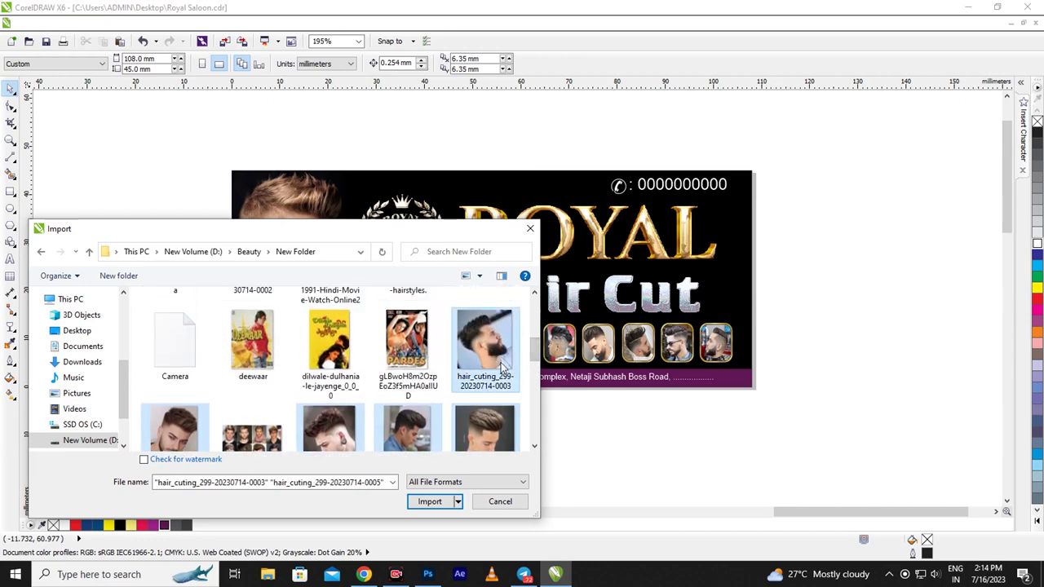
{"action": "scroll", "coordinate": [535, 350], "scroll_direction": "up", "scroll_amount": 1}
{"action": "scroll", "coordinate": [535, 351], "scroll_direction": "up", "scroll_amount": 1}
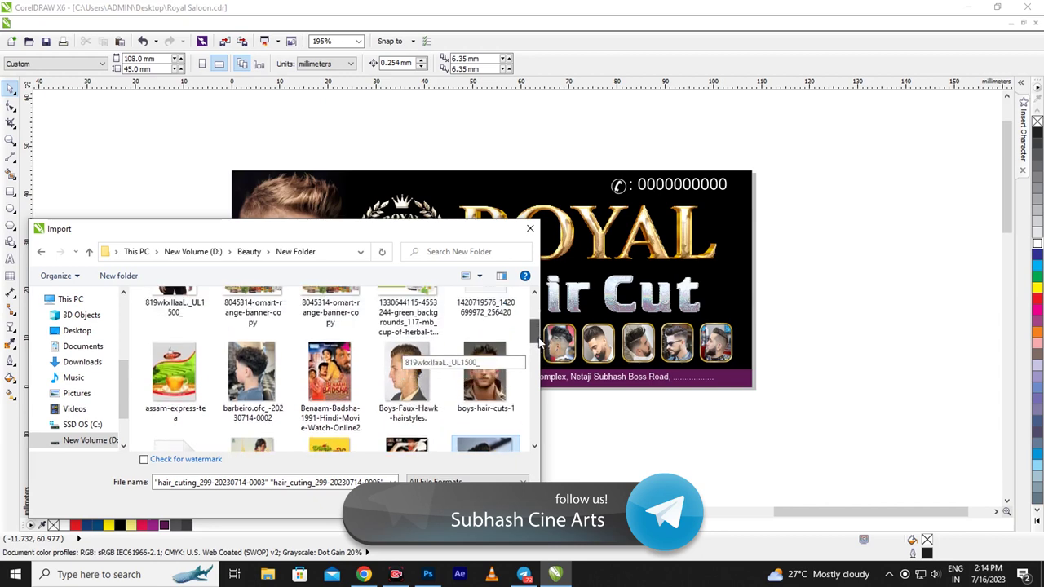
{"action": "left_click", "coordinate": [484, 384], "text": "ctrl"}
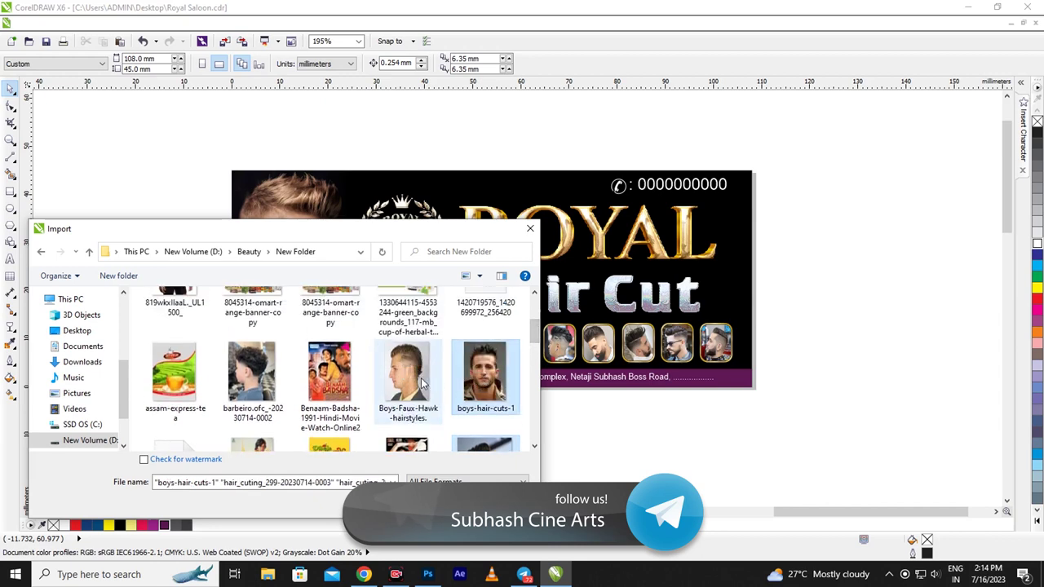
{"action": "left_click", "coordinate": [407, 375], "text": "ctrl"}
{"action": "left_click", "coordinate": [252, 375], "text": "ctrl"}
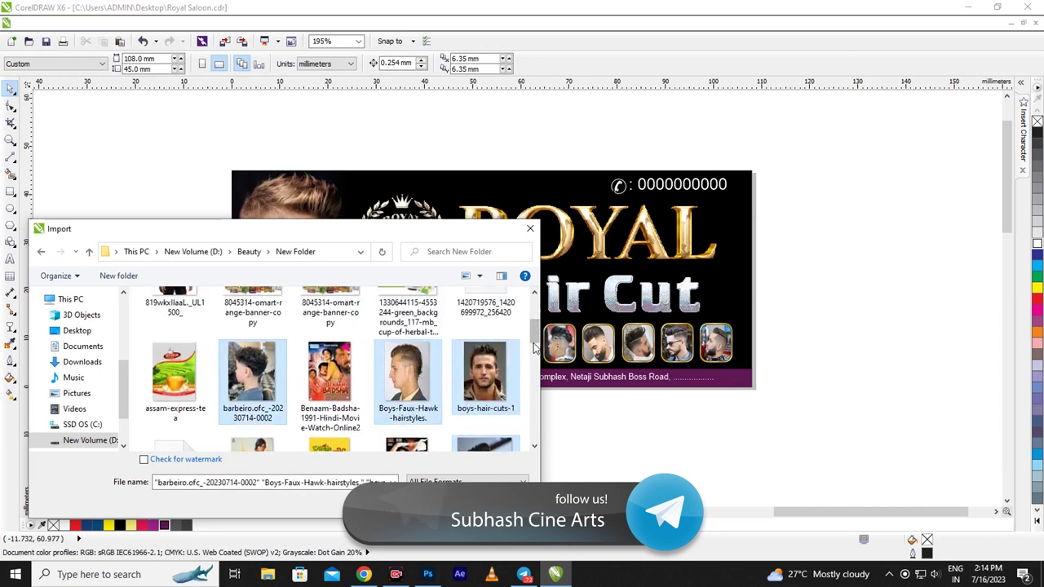
{"action": "left_click_drag", "start_coordinate": [535, 341], "coordinate": [537, 331]}
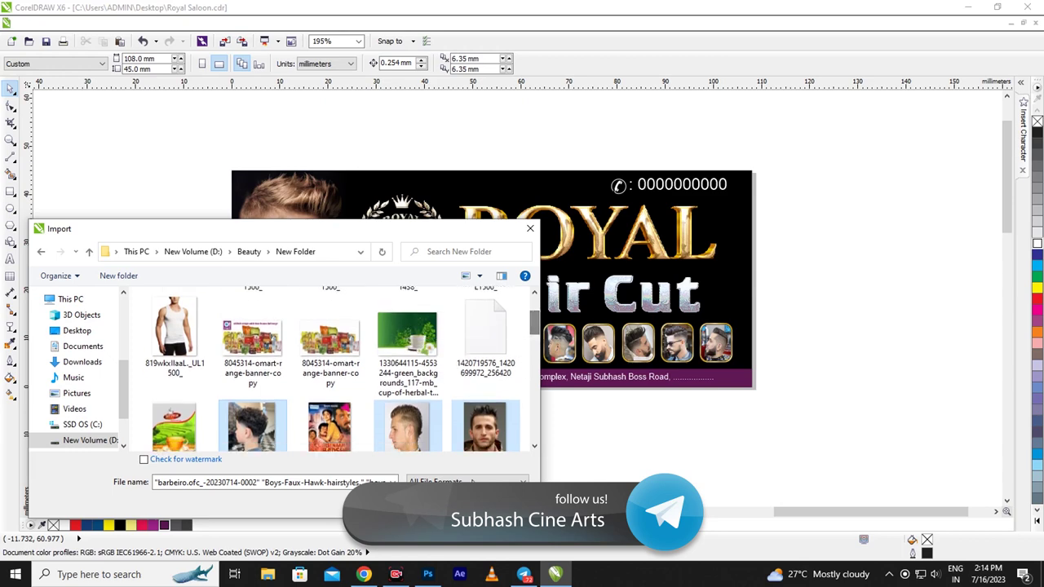
{"action": "key", "text": "Return"}
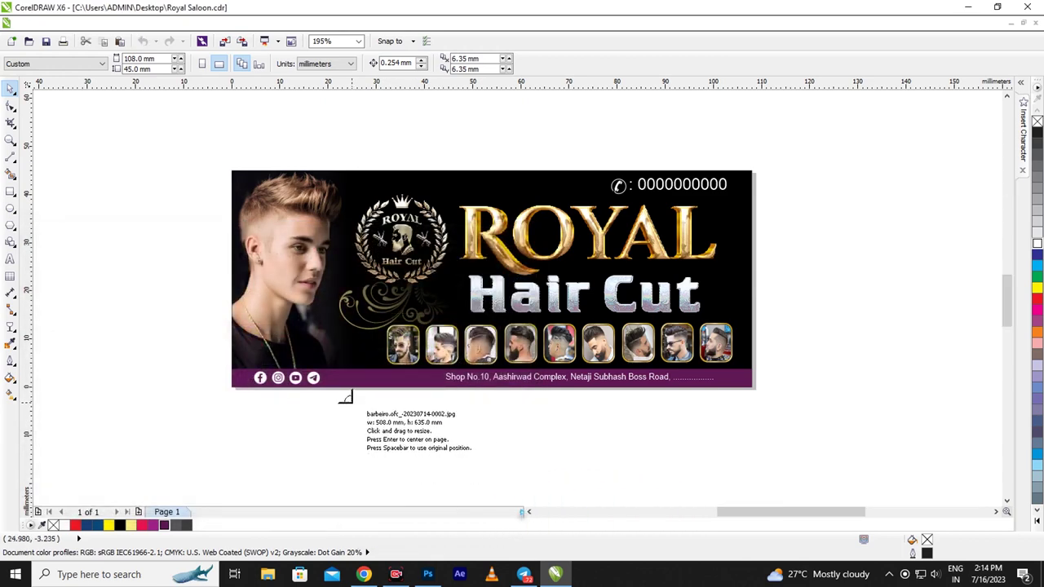
Step: Place eight imported photos in a row below the banner and one beside its right edge
{"action": "left_click_drag", "start_coordinate": [351, 404], "coordinate": [385, 444]}
{"action": "left_click_drag", "start_coordinate": [461, 440], "coordinate": [461, 440]}
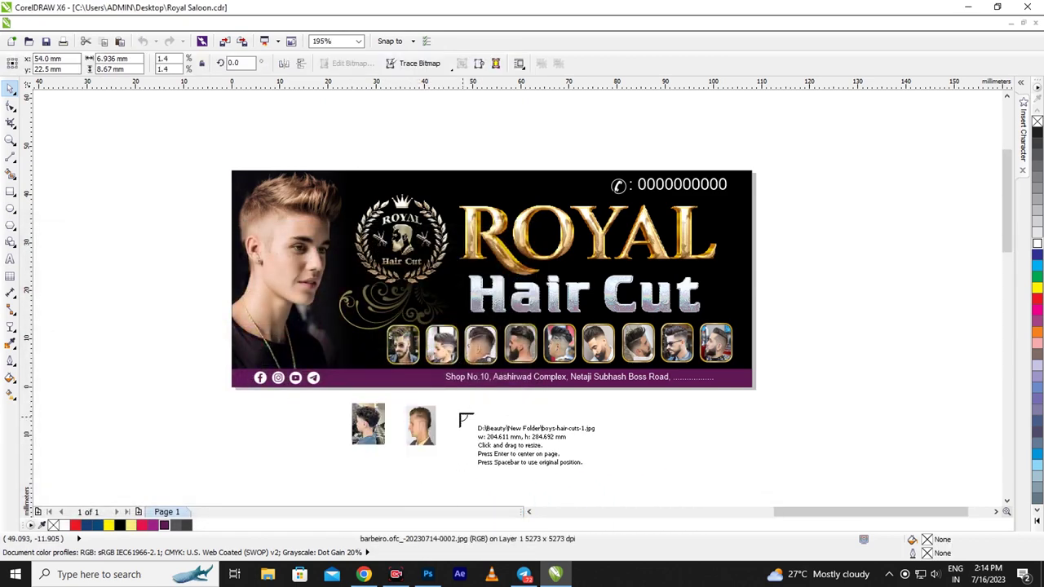
{"action": "left_click_drag", "start_coordinate": [452, 405], "coordinate": [492, 457]}
{"action": "left_click_drag", "start_coordinate": [507, 401], "coordinate": [556, 453]}
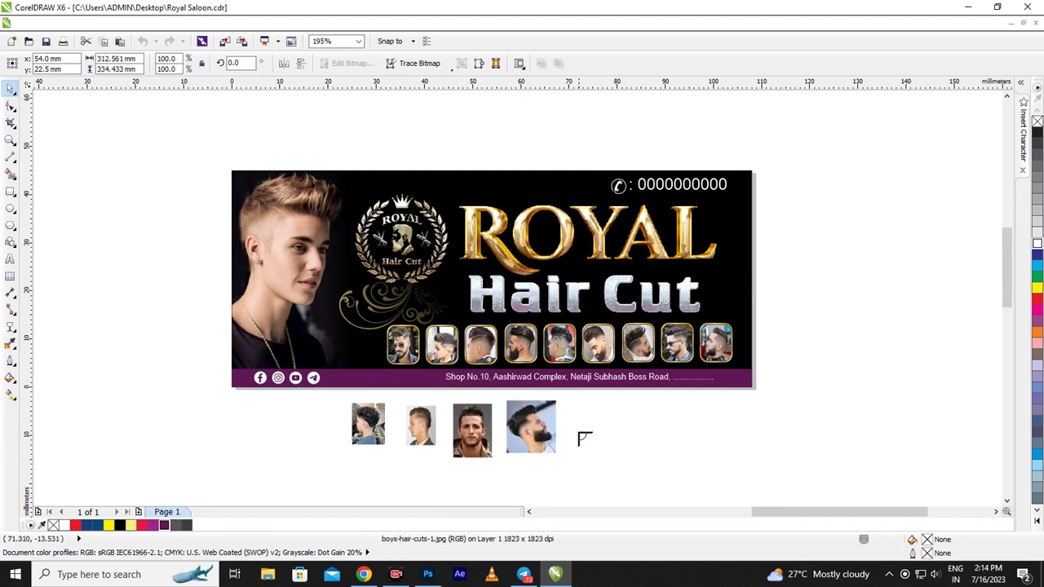
{"action": "left_click_drag", "start_coordinate": [570, 404], "coordinate": [599, 444]}
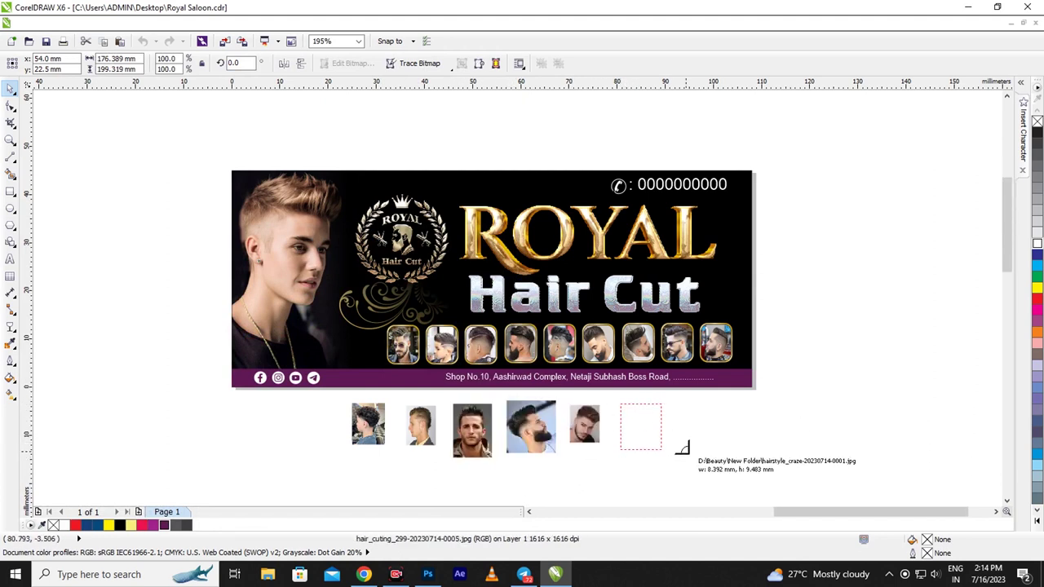
{"action": "left_click_drag", "start_coordinate": [621, 404], "coordinate": [666, 457]}
{"action": "left_click_drag", "start_coordinate": [683, 404], "coordinate": [722, 453]}
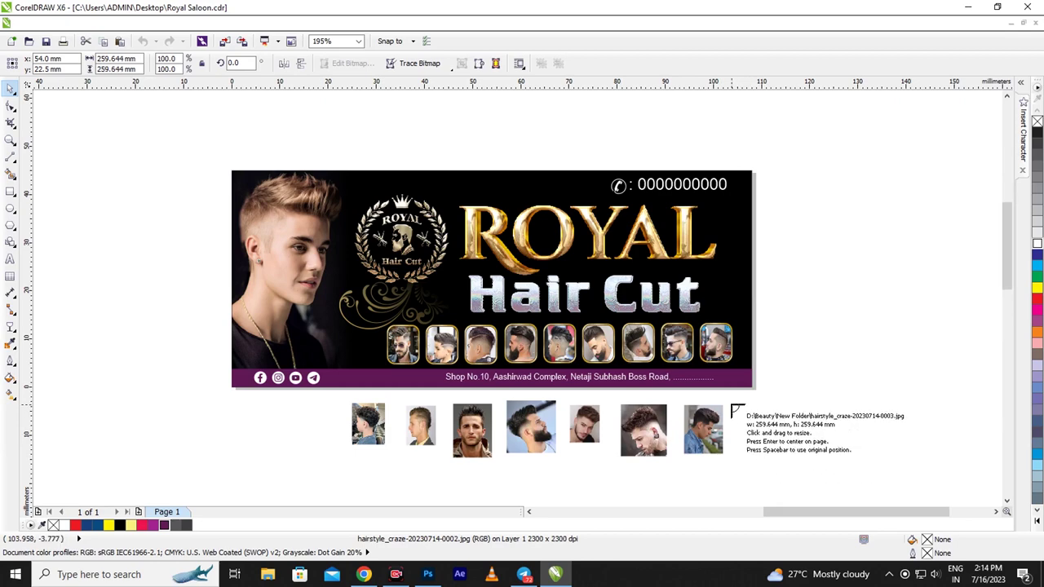
{"action": "left_click_drag", "start_coordinate": [731, 405], "coordinate": [781, 454]}
{"action": "mouse_move", "coordinate": [787, 399]}
{"action": "left_mouse_down"}
{"action": "mouse_move", "coordinate": [832, 450]}
{"action": "mouse_move", "coordinate": [807, 335]}
{"action": "left_mouse_up"}
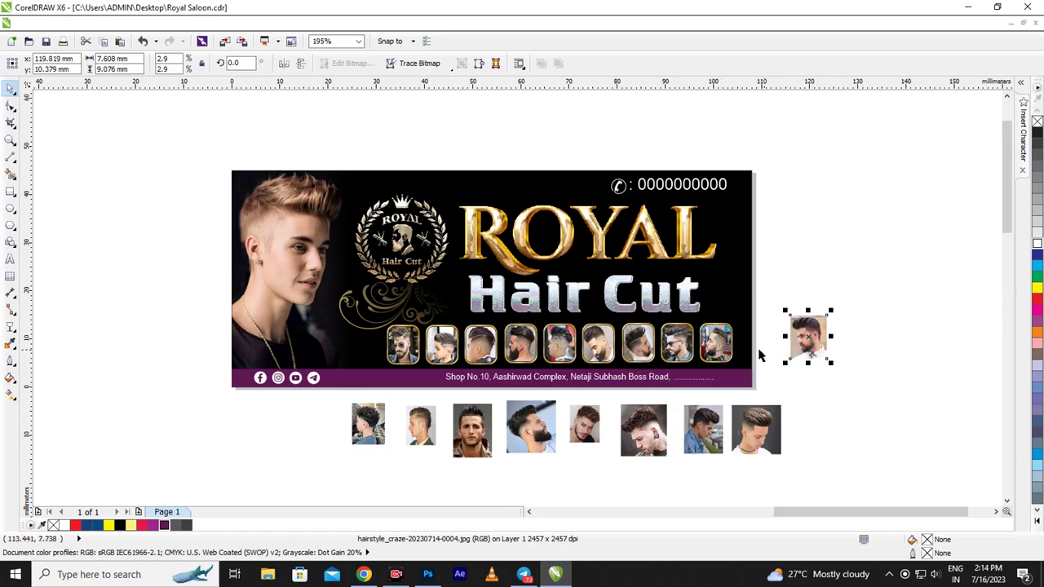
Step: Ungroup the banner's thumbnail photos and clear the selection
{"action": "scroll", "coordinate": [713, 364], "scroll_direction": "up", "scroll_amount": 2}
{"action": "left_click", "coordinate": [708, 359]}
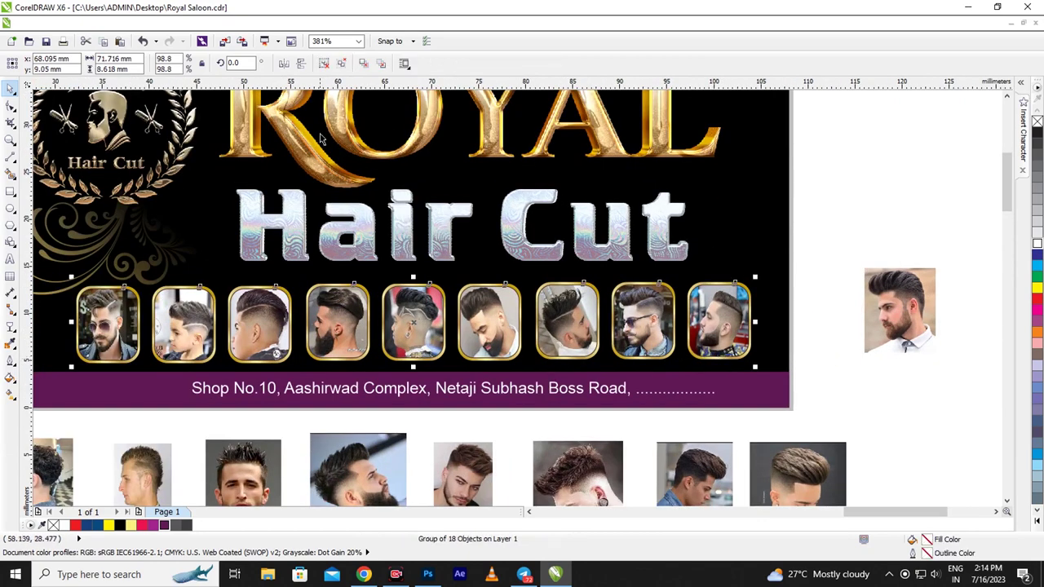
{"action": "left_click", "coordinate": [326, 68]}
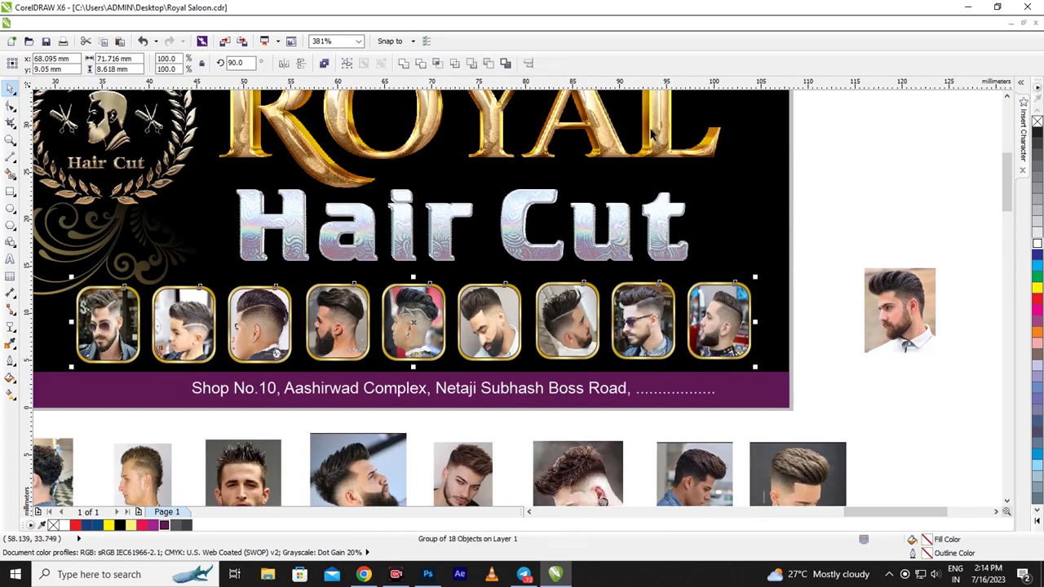
{"action": "left_click", "coordinate": [848, 163]}
Step: Move hairstyle_craze-20230714-0004.jpg over the last gold frame and PowerClip it inside
{"action": "left_click", "coordinate": [717, 320]}
{"action": "left_click_drag", "start_coordinate": [895, 319], "coordinate": [714, 325]}
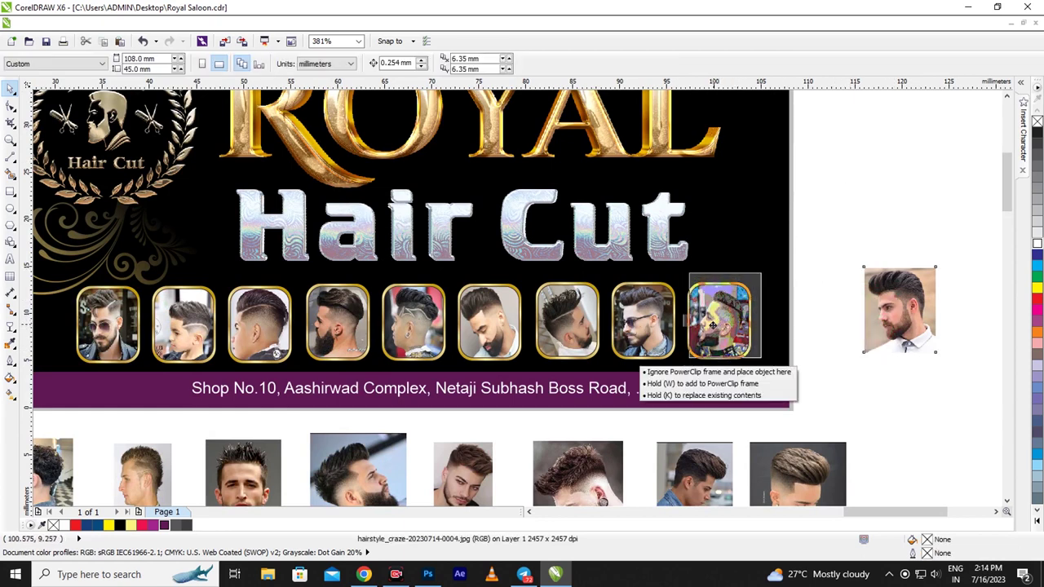
{"action": "left_click_drag", "start_coordinate": [713, 324], "coordinate": [725, 331]}
{"action": "scroll", "coordinate": [725, 331], "scroll_direction": "up", "scroll_amount": 2}
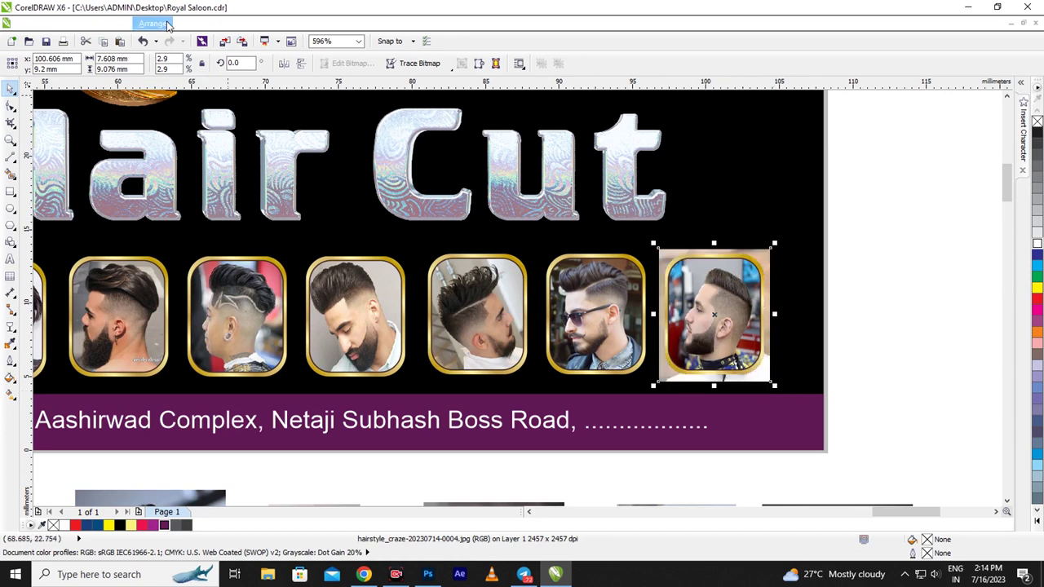
{"action": "left_click", "coordinate": [188, 23]}
{"action": "mouse_move", "coordinate": [214, 206]}
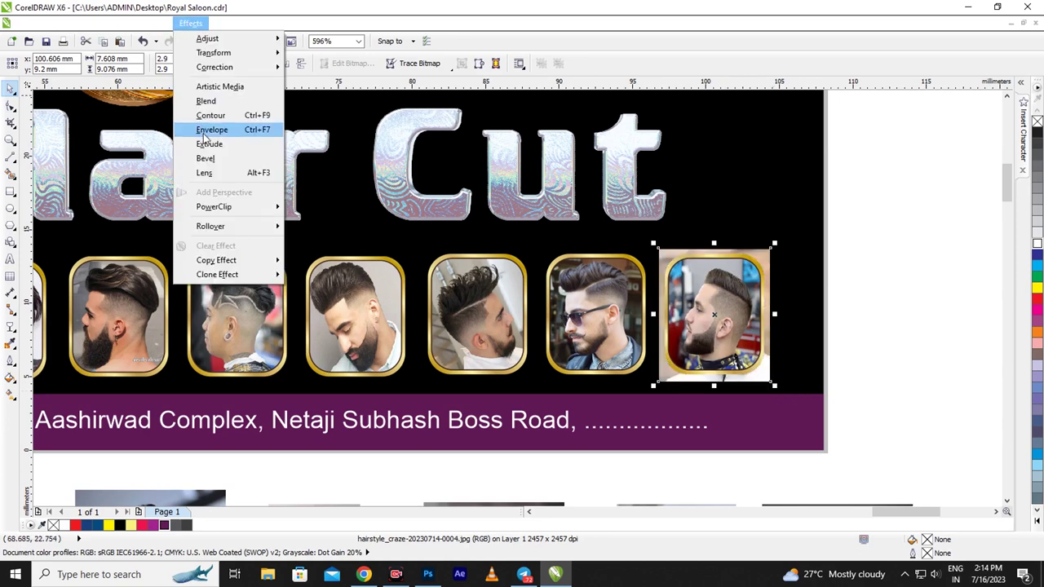
{"action": "left_click", "coordinate": [309, 208]}
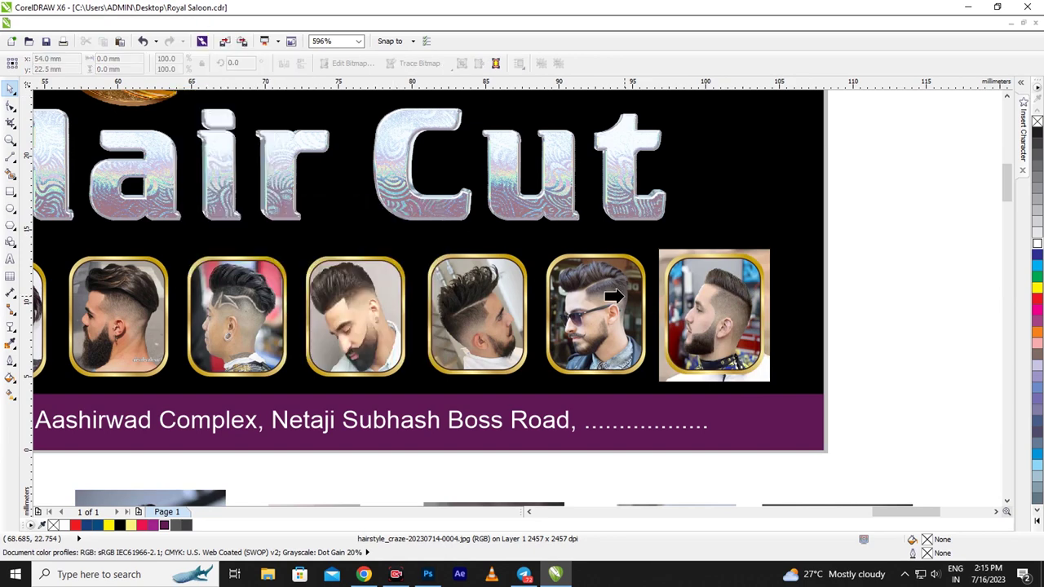
{"action": "left_click", "coordinate": [685, 314]}
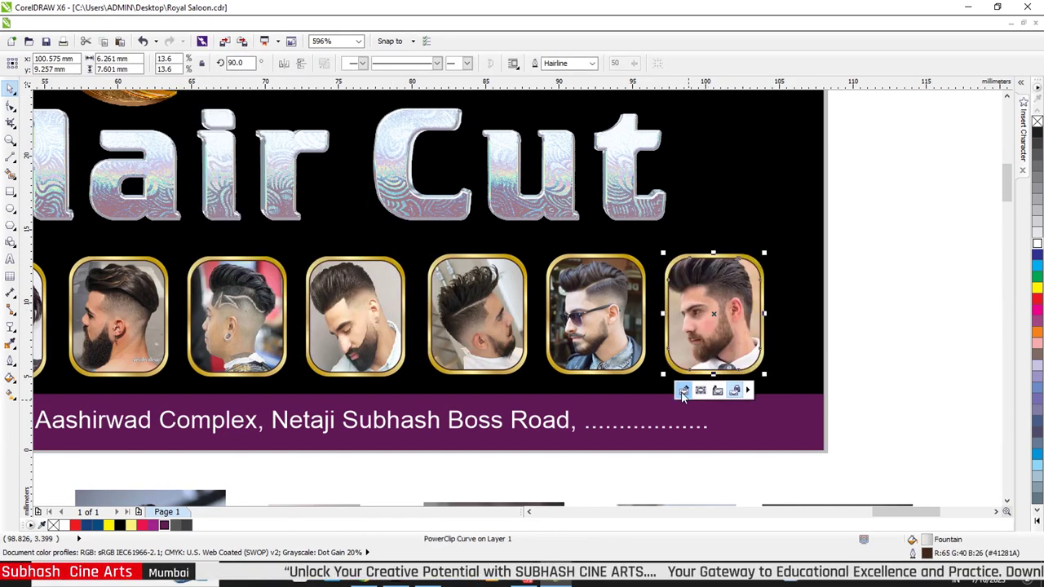
Step: Edit the PowerClip contents twice, resizing the photo to fit the frame
{"action": "left_click", "coordinate": [700, 391]}
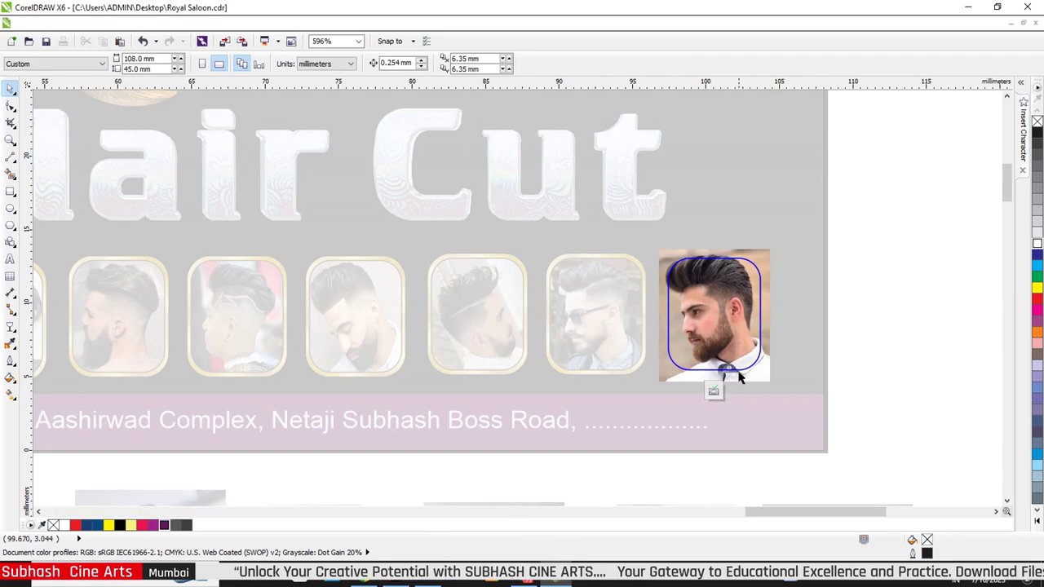
{"action": "left_click", "coordinate": [755, 379]}
{"action": "left_click_drag", "start_coordinate": [773, 386], "coordinate": [749, 373]}
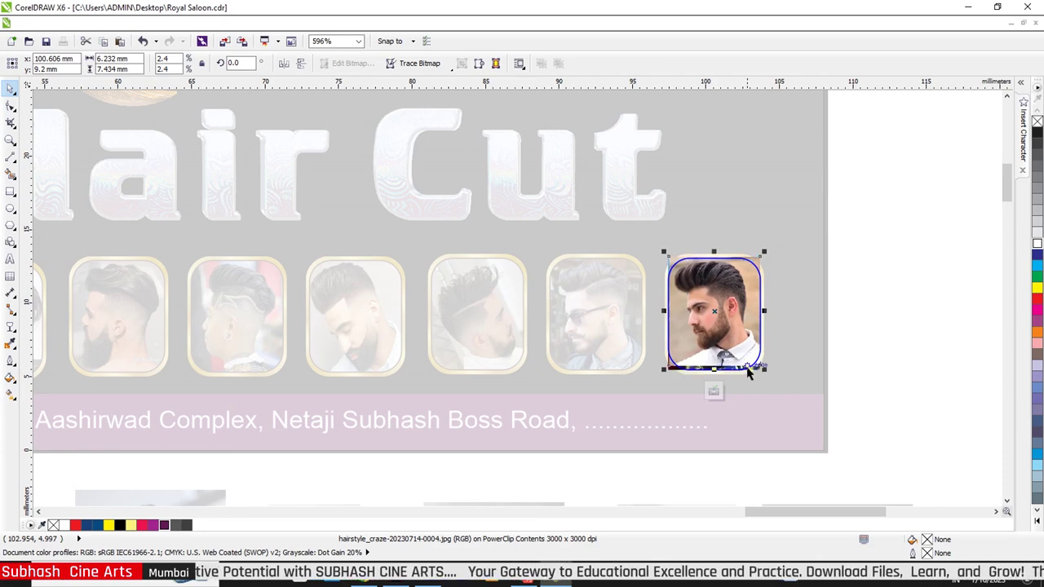
{"action": "left_click", "coordinate": [712, 391]}
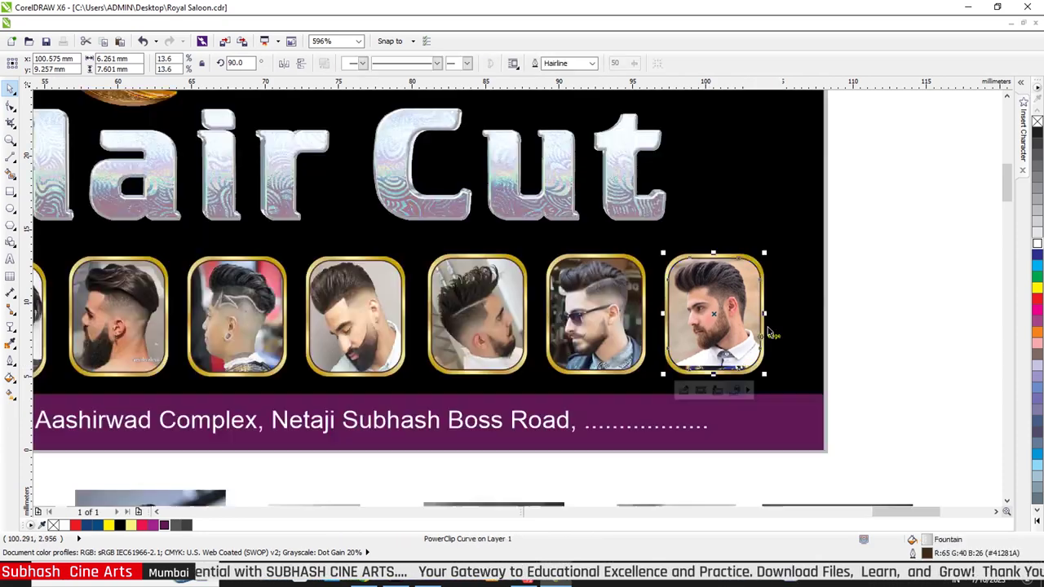
{"action": "scroll", "coordinate": [770, 330], "scroll_direction": "down", "scroll_amount": 2}
{"action": "scroll", "coordinate": [773, 344], "scroll_direction": "up", "scroll_amount": 1}
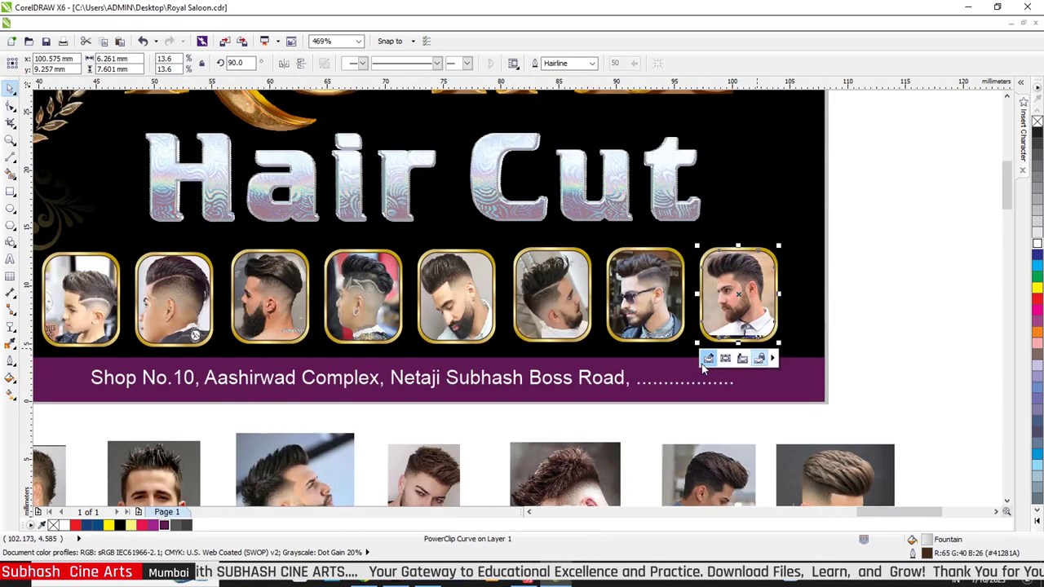
{"action": "left_click", "coordinate": [708, 358]}
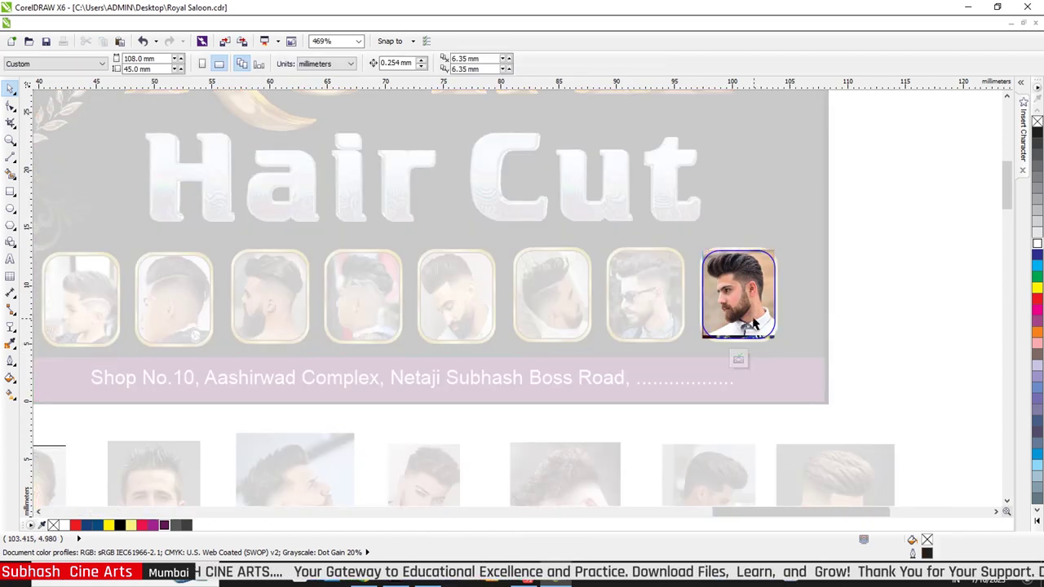
{"action": "left_click", "coordinate": [754, 323]}
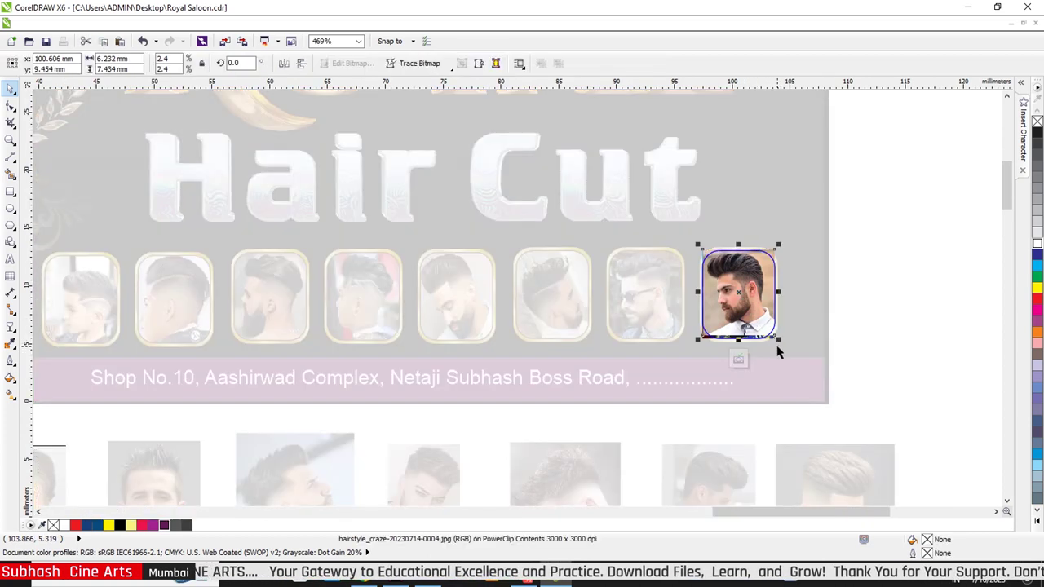
{"action": "left_click_drag", "start_coordinate": [779, 341], "coordinate": [785, 345]}
{"action": "left_click", "coordinate": [738, 356]}
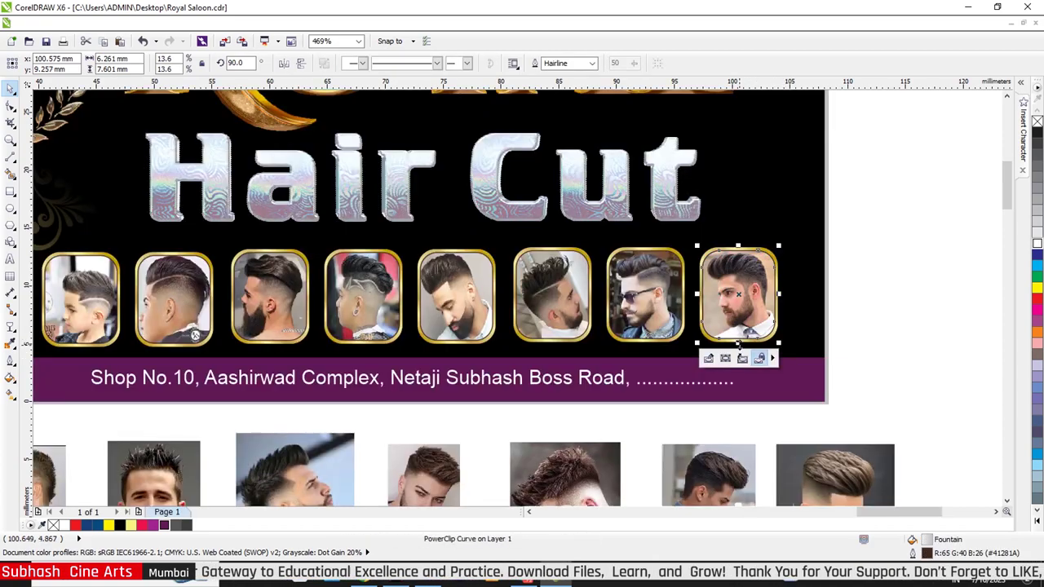
{"action": "scroll", "coordinate": [738, 343], "scroll_direction": "down", "scroll_amount": 4}
{"action": "scroll", "coordinate": [766, 407], "scroll_direction": "up", "scroll_amount": 3}
Step: Mirror the textured-quiff photo, then scale and centre it over the second-to-last gold frame
{"action": "left_click", "coordinate": [769, 382]}
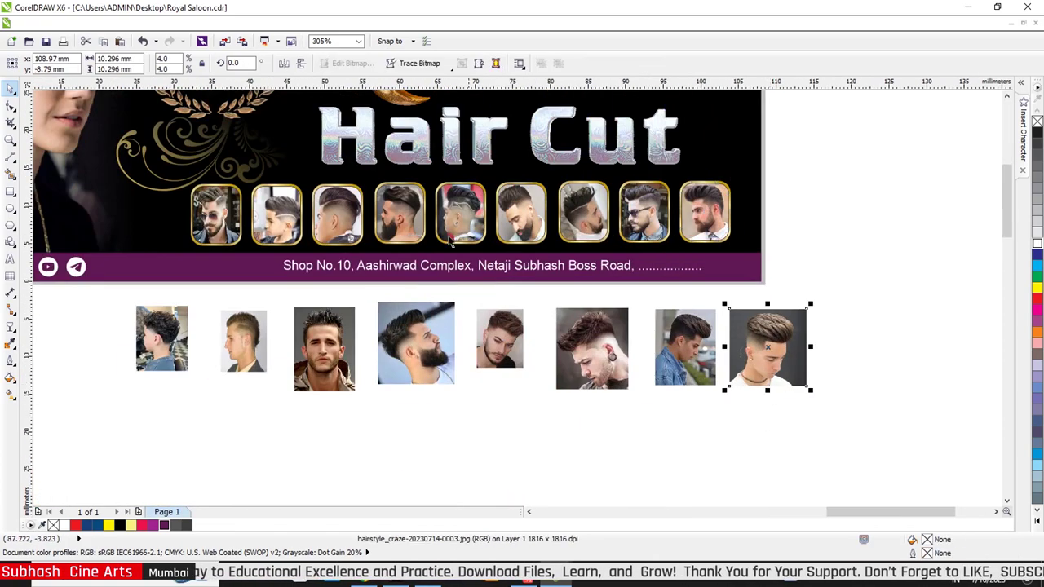
{"action": "left_click", "coordinate": [284, 63]}
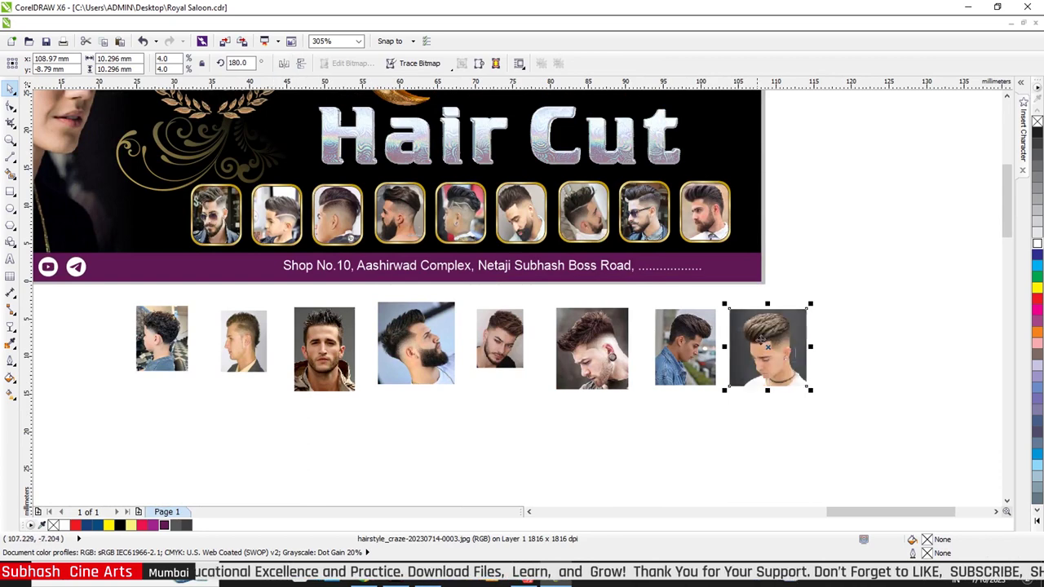
{"action": "mouse_move", "coordinate": [770, 349]}
{"action": "left_mouse_down"}
{"action": "mouse_move", "coordinate": [639, 219]}
{"action": "mouse_move", "coordinate": [659, 212]}
{"action": "left_mouse_up"}
{"action": "scroll", "coordinate": [675, 190], "scroll_direction": "up", "scroll_amount": 2}
{"action": "scroll", "coordinate": [675, 190], "scroll_direction": "up", "scroll_amount": 2}
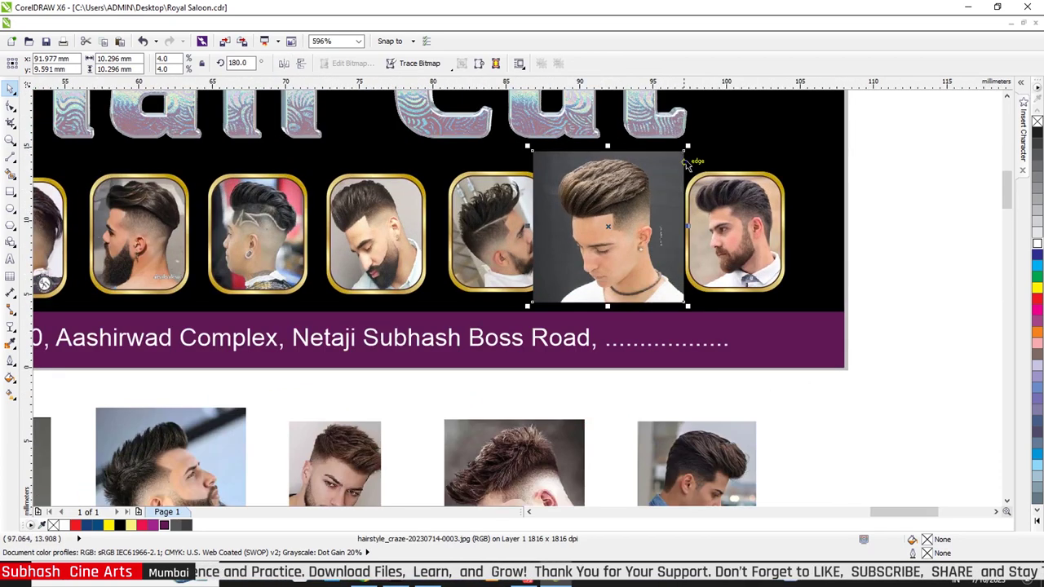
{"action": "left_click_drag", "start_coordinate": [690, 147], "coordinate": [669, 168]}
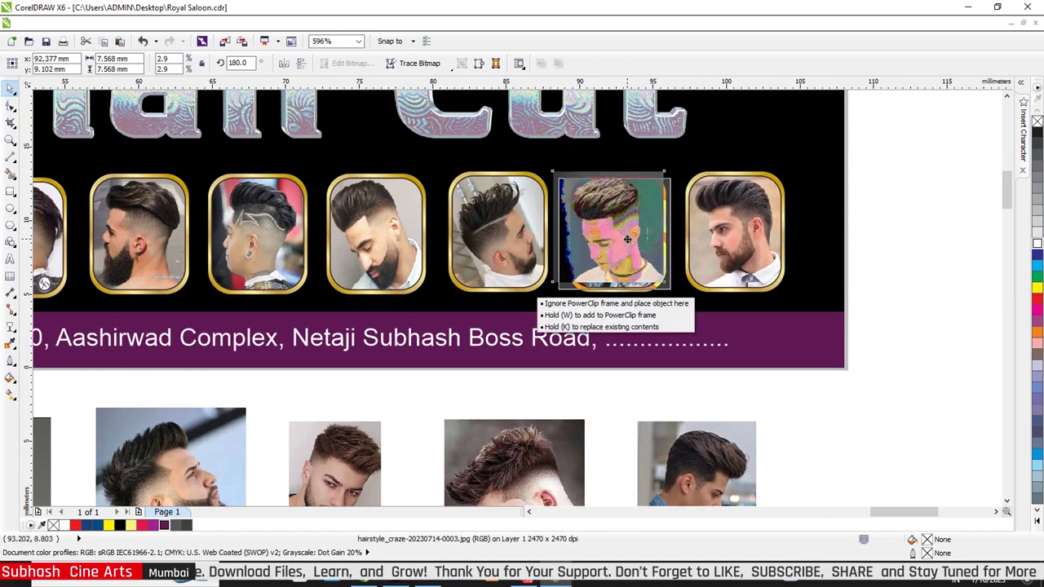
{"action": "left_click_drag", "start_coordinate": [621, 234], "coordinate": [627, 241]}
{"action": "scroll", "coordinate": [609, 196], "scroll_direction": "up", "scroll_amount": 2}
{"action": "scroll", "coordinate": [670, 297], "scroll_direction": "up", "scroll_amount": 2}
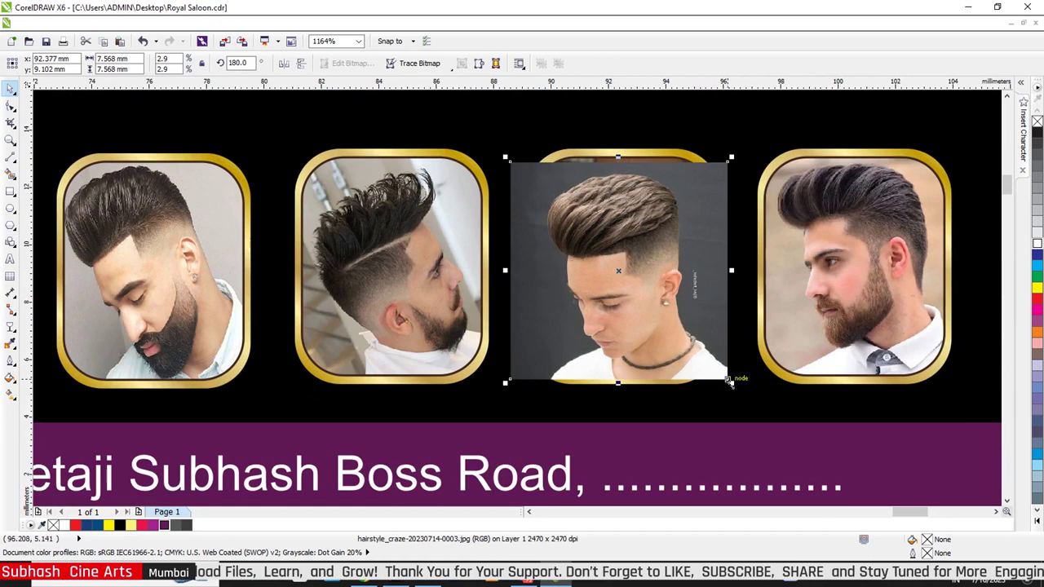
{"action": "left_click_drag", "start_coordinate": [687, 342], "coordinate": [691, 335]}
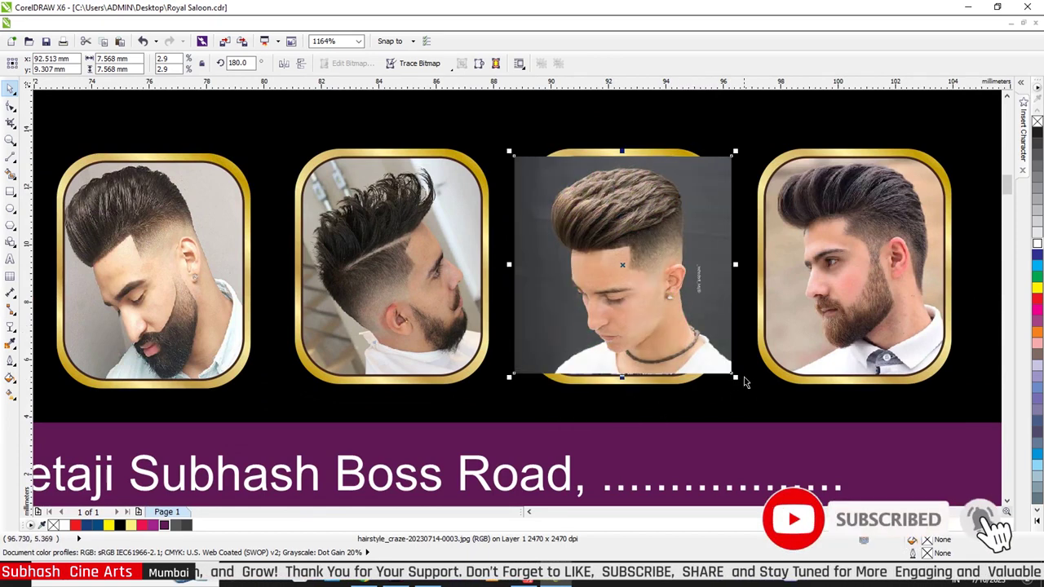
{"action": "left_click_drag", "start_coordinate": [734, 377], "coordinate": [744, 383]}
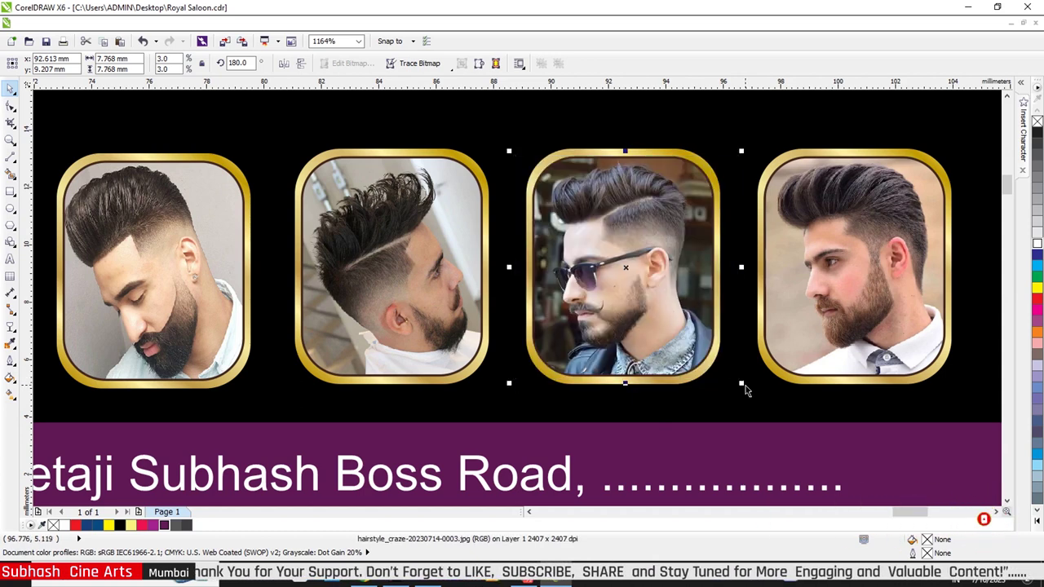
Step: PowerClip the photo inside the second-to-last gold frame
{"action": "left_click", "coordinate": [190, 23]}
{"action": "mouse_move", "coordinate": [213, 206]}
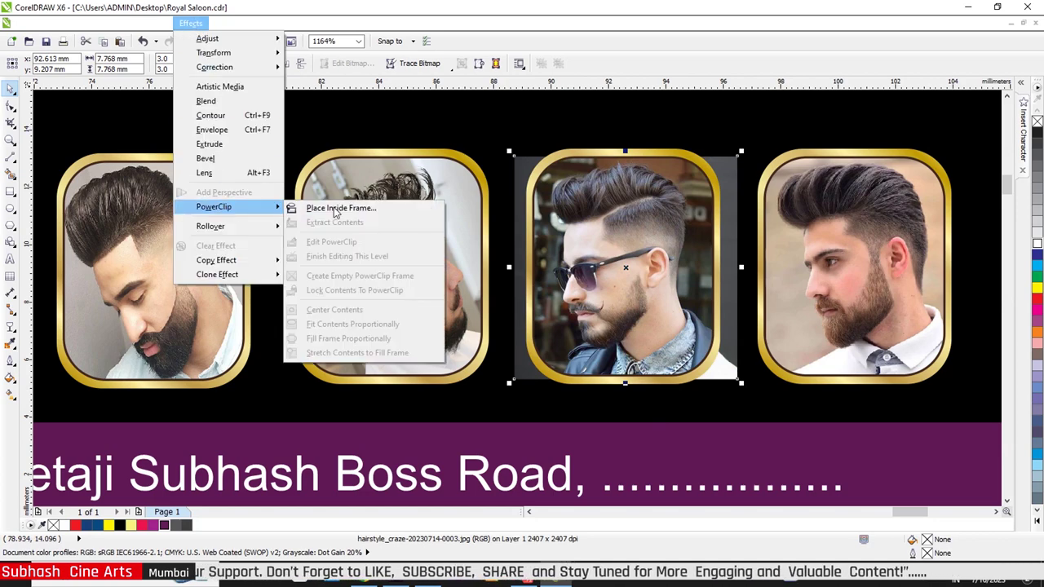
{"action": "left_click", "coordinate": [341, 208]}
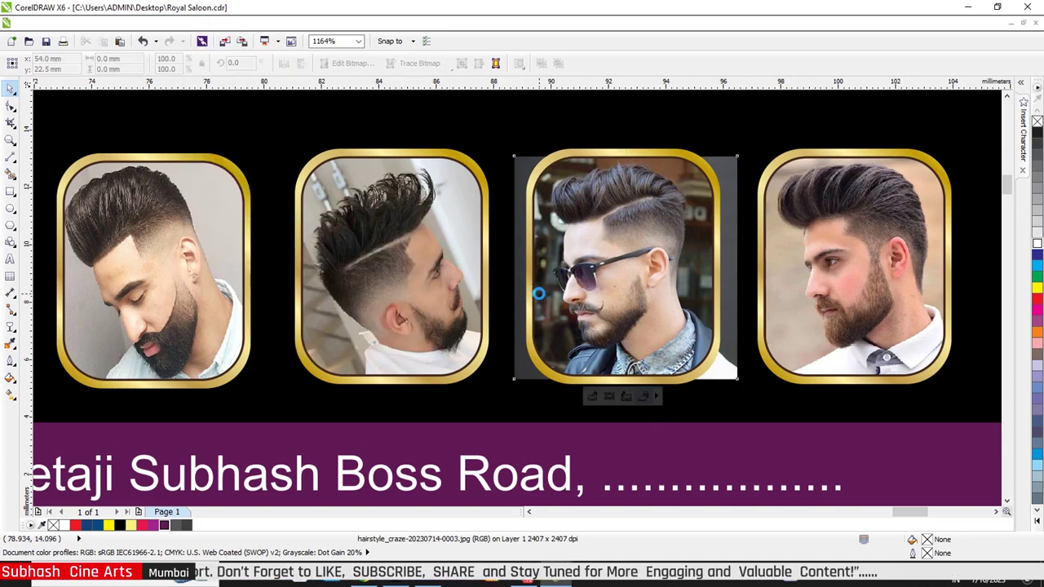
{"action": "left_click", "coordinate": [530, 293]}
{"action": "scroll", "coordinate": [723, 291], "scroll_direction": "down", "scroll_amount": 1}
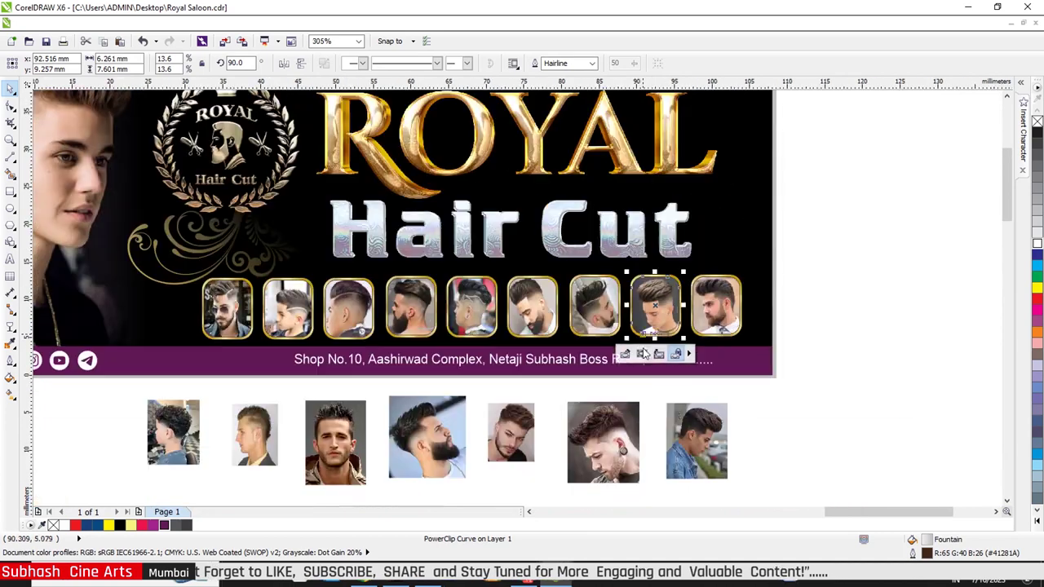
Step: Move the denim-jacket photo onto the seventh frame, mirror it, send it back, and shrink it
{"action": "scroll", "coordinate": [697, 448], "scroll_direction": "down", "scroll_amount": 1}
{"action": "left_click_drag", "start_coordinate": [697, 449], "coordinate": [593, 308]}
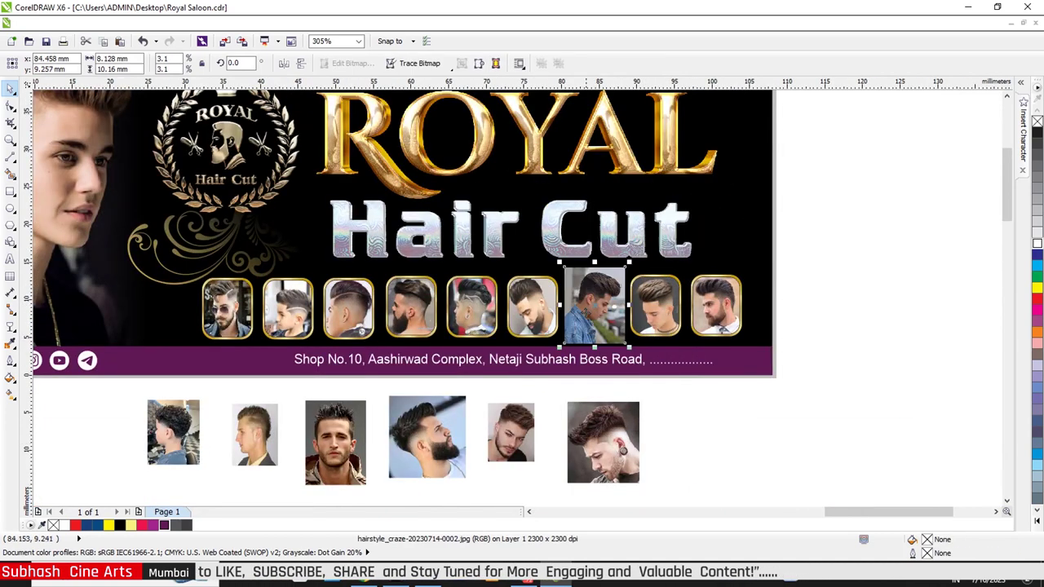
{"action": "scroll", "coordinate": [550, 284], "scroll_direction": "up", "scroll_amount": 1}
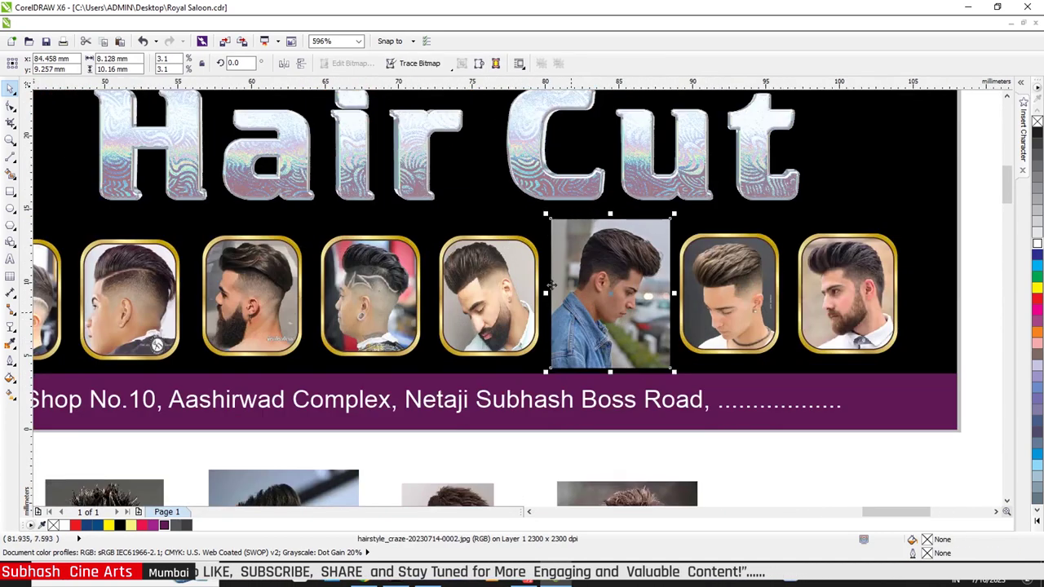
{"action": "left_click", "coordinate": [283, 62]}
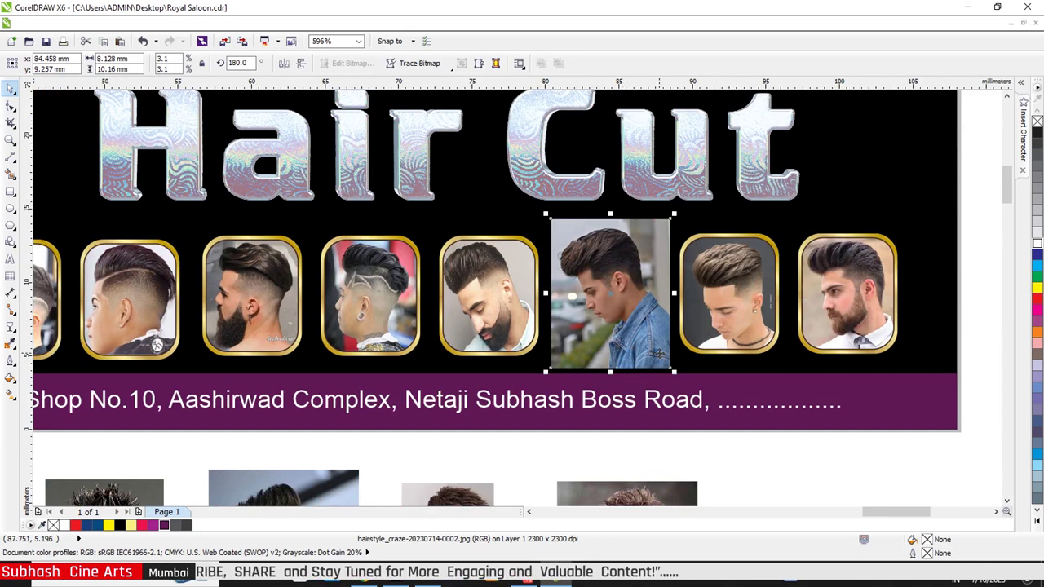
{"action": "key", "text": "ctrl+Page_Down"}
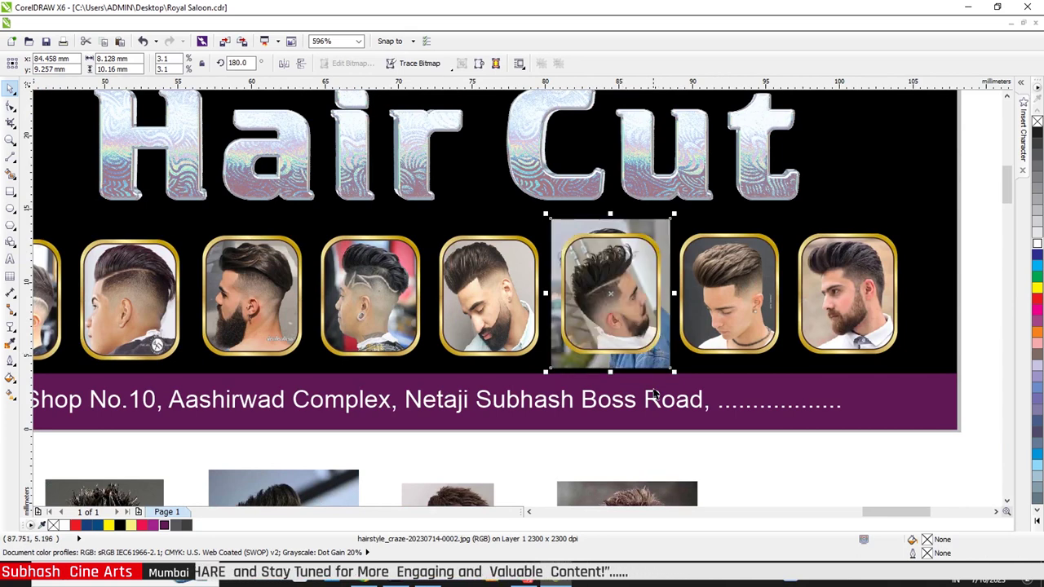
{"action": "left_click_drag", "start_coordinate": [672, 371], "coordinate": [661, 356]}
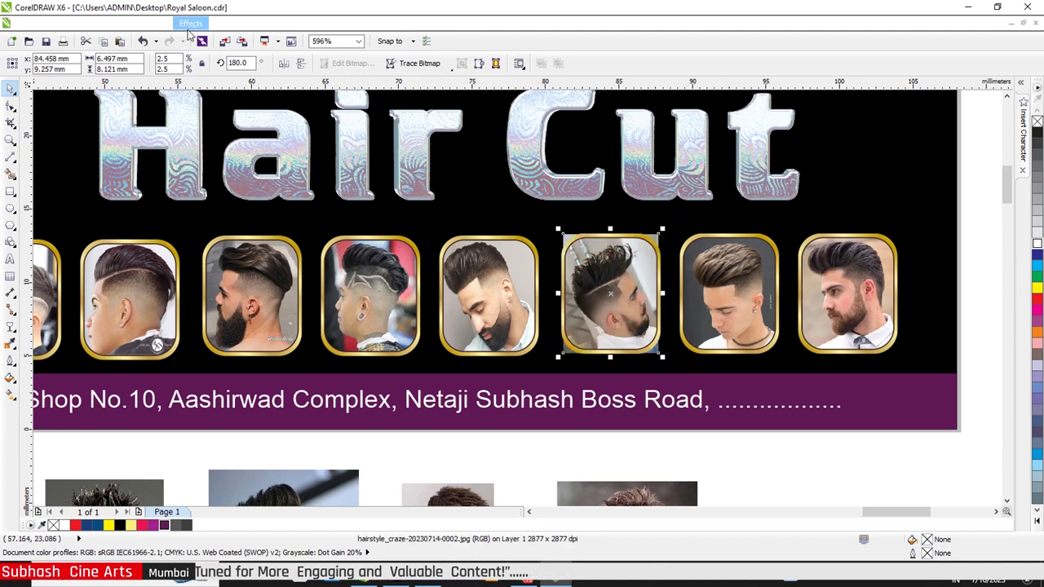
Step: PowerClip the denim-jacket photo inside the seventh gold frame
{"action": "left_click", "coordinate": [189, 24]}
{"action": "mouse_move", "coordinate": [215, 206]}
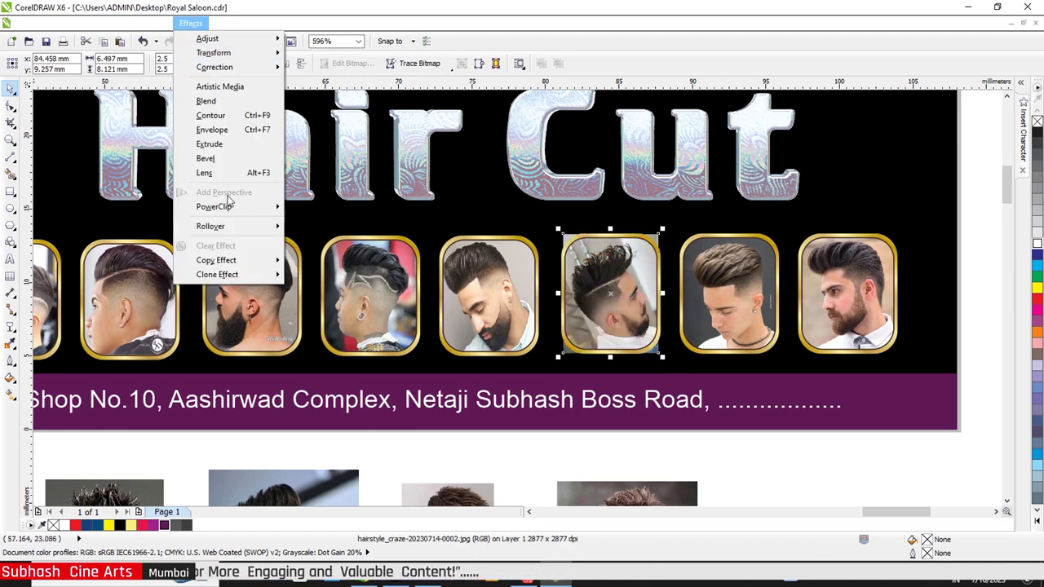
{"action": "left_click", "coordinate": [402, 210]}
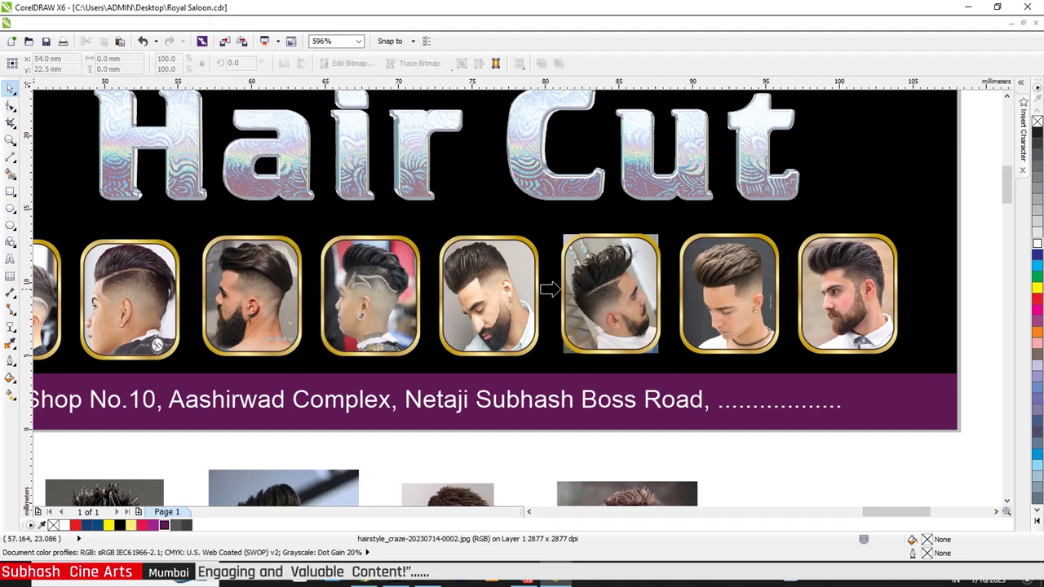
{"action": "left_click", "coordinate": [570, 290]}
{"action": "scroll", "coordinate": [587, 290], "scroll_direction": "down", "scroll_amount": 2}
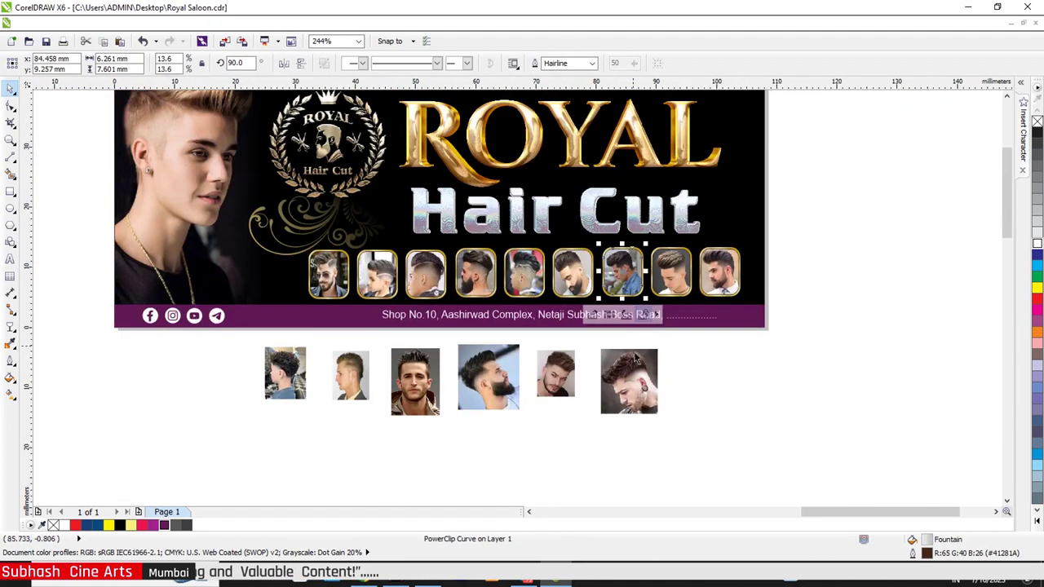
Step: Move the ear-gauge photo onto the sixth frame, send it behind, and scale it to fit
{"action": "mouse_move", "coordinate": [629, 379]}
{"action": "left_mouse_down"}
{"action": "mouse_move", "coordinate": [562, 289]}
{"action": "mouse_move", "coordinate": [571, 277]}
{"action": "left_mouse_up"}
{"action": "scroll", "coordinate": [548, 262], "scroll_direction": "up", "scroll_amount": 3}
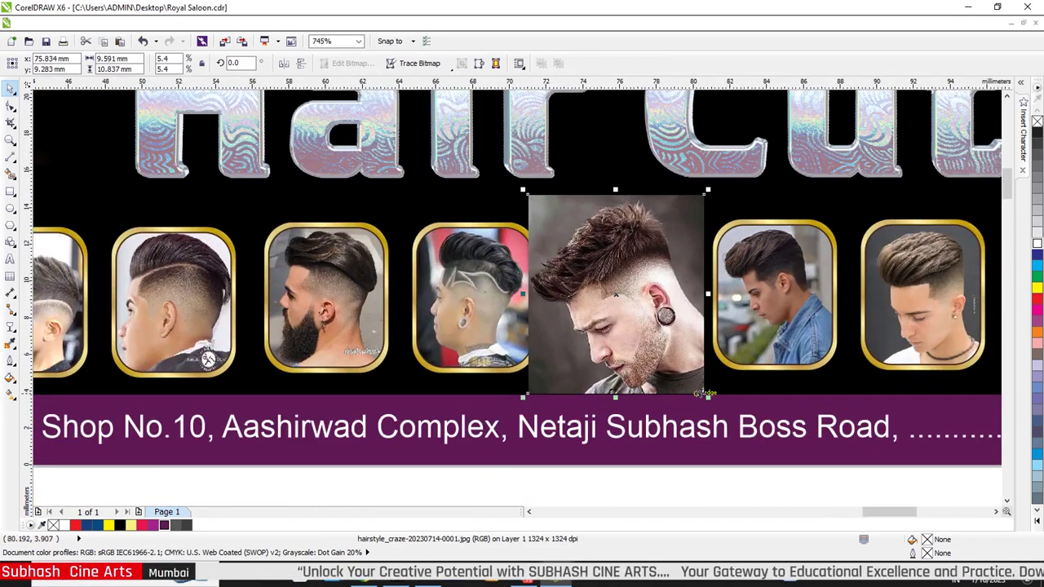
{"action": "left_click_drag", "start_coordinate": [701, 394], "coordinate": [693, 395]}
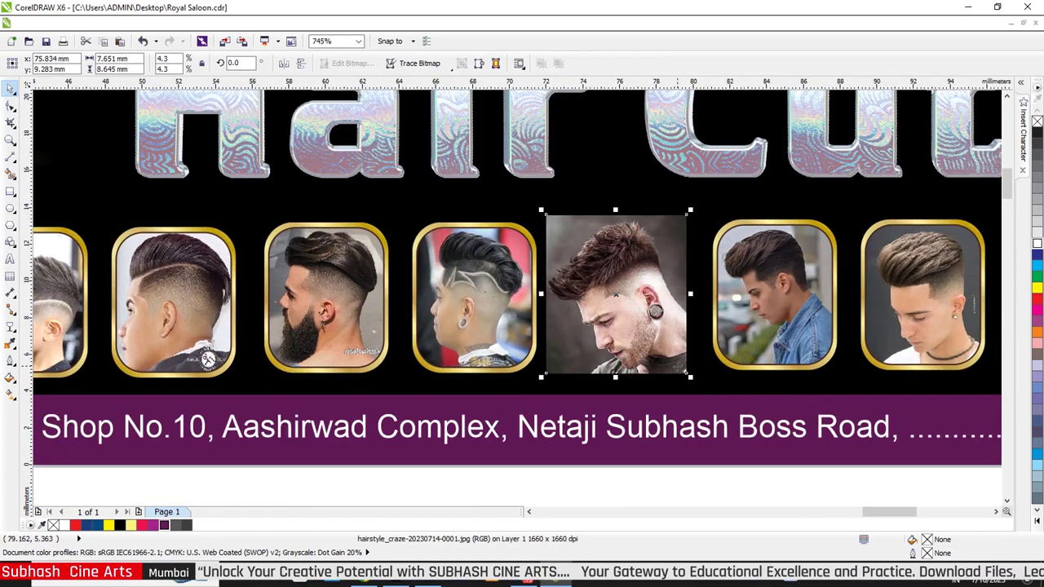
{"action": "key", "text": "ctrl+Page_Down"}
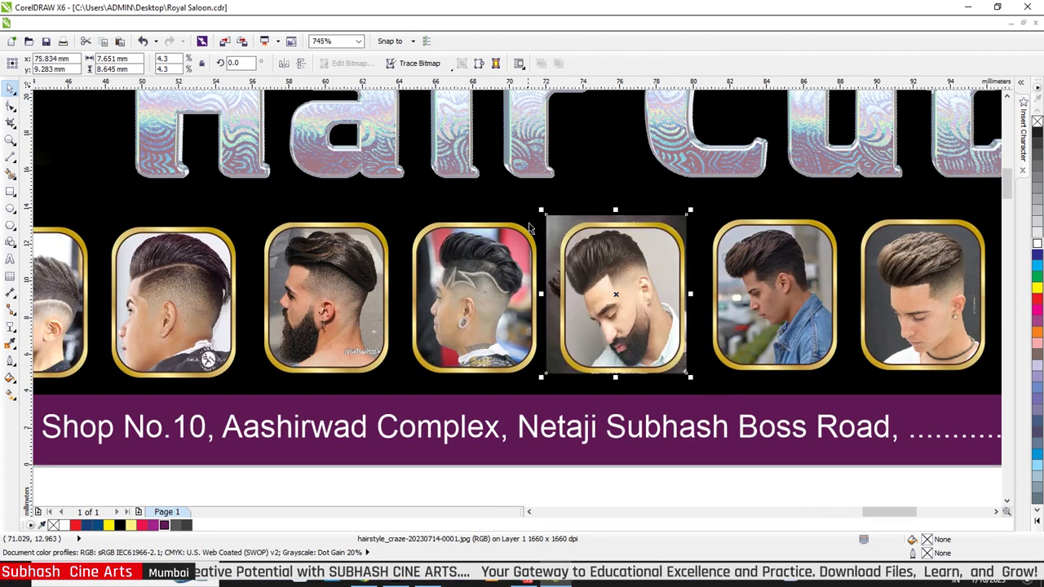
{"action": "left_click_drag", "start_coordinate": [540, 211], "coordinate": [553, 223]}
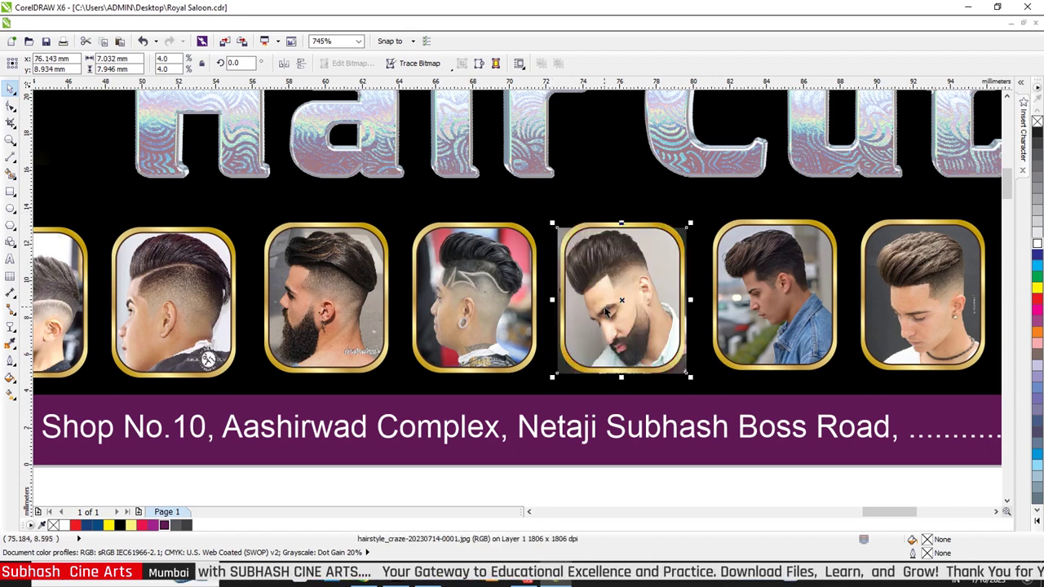
Step: PowerClip the ear-gauge photo inside the sixth gold frame
{"action": "left_click", "coordinate": [156, 23]}
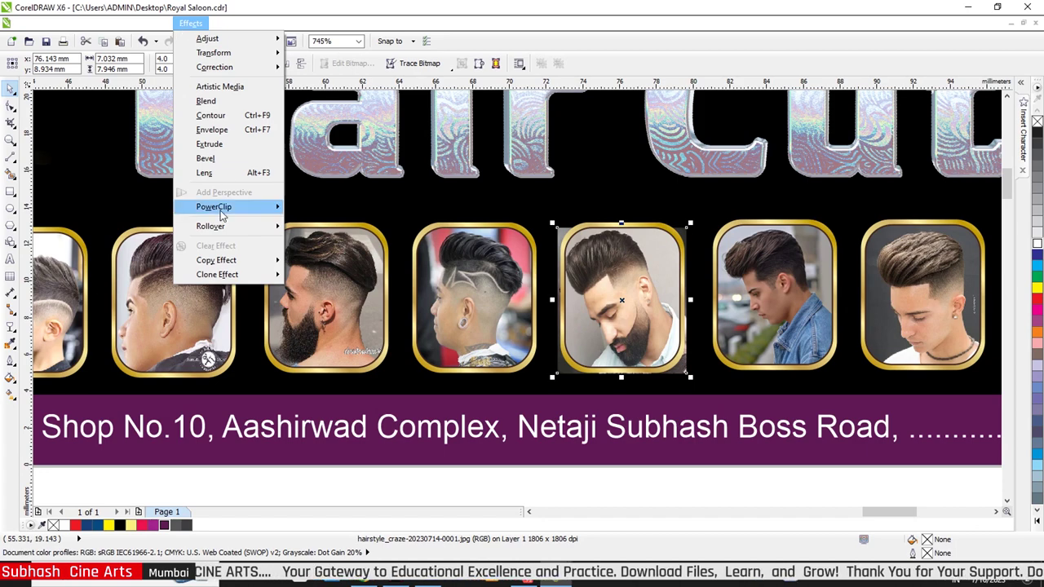
{"action": "left_click", "coordinate": [349, 209]}
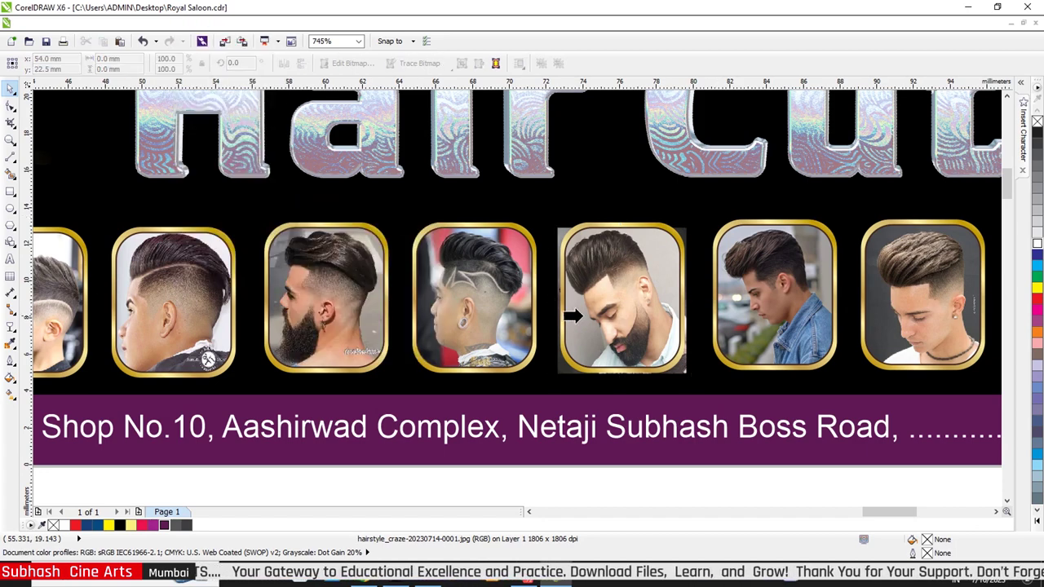
{"action": "left_click", "coordinate": [562, 315]}
{"action": "scroll", "coordinate": [742, 470], "scroll_direction": "down", "scroll_amount": 1}
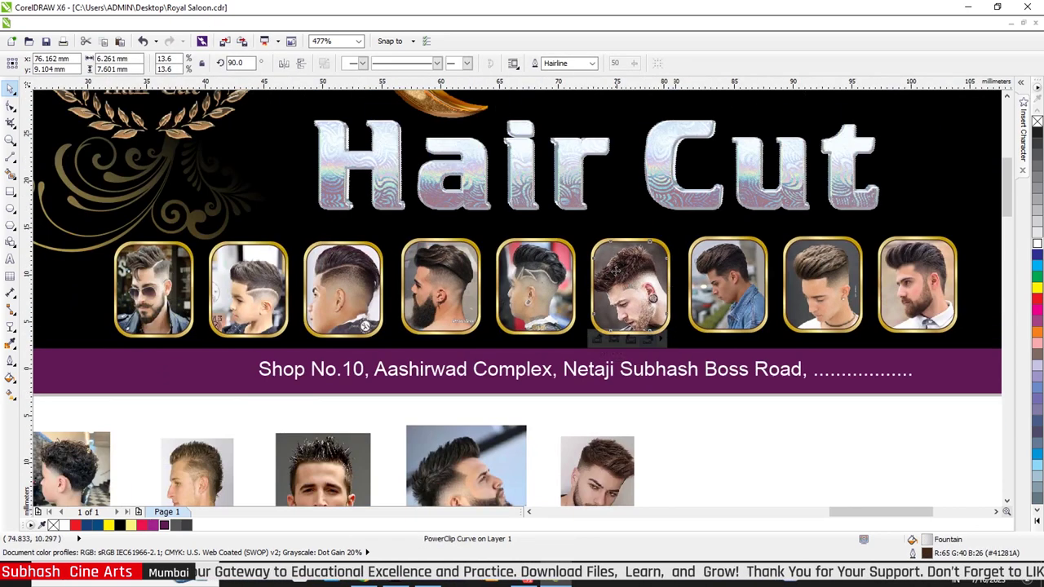
Step: Resize the bearded side-profile photo over the first gold frame and adjust its stacking order
{"action": "scroll", "coordinate": [742, 471], "scroll_direction": "down", "scroll_amount": 1}
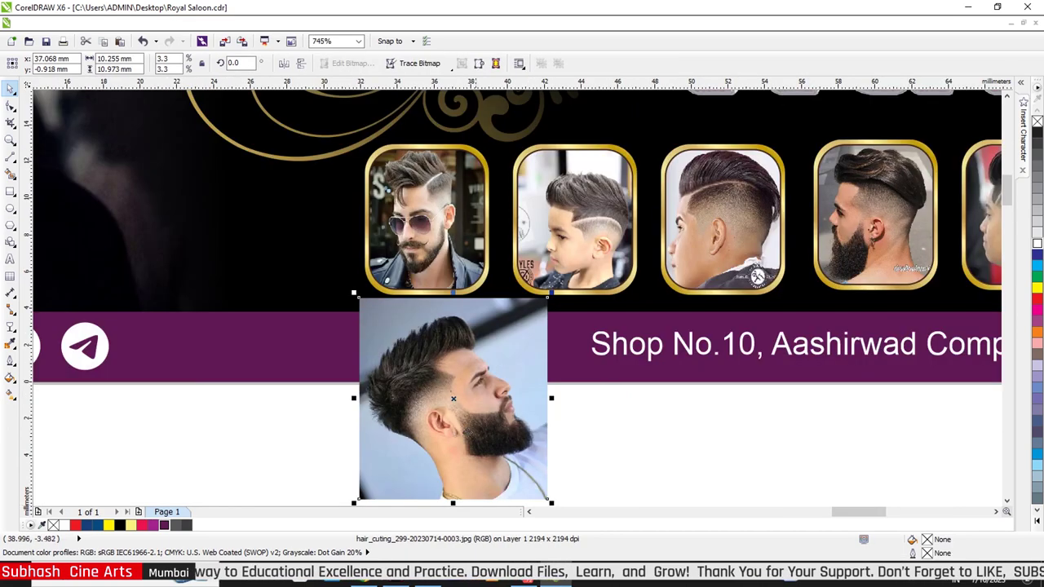
{"action": "left_click", "coordinate": [537, 362]}
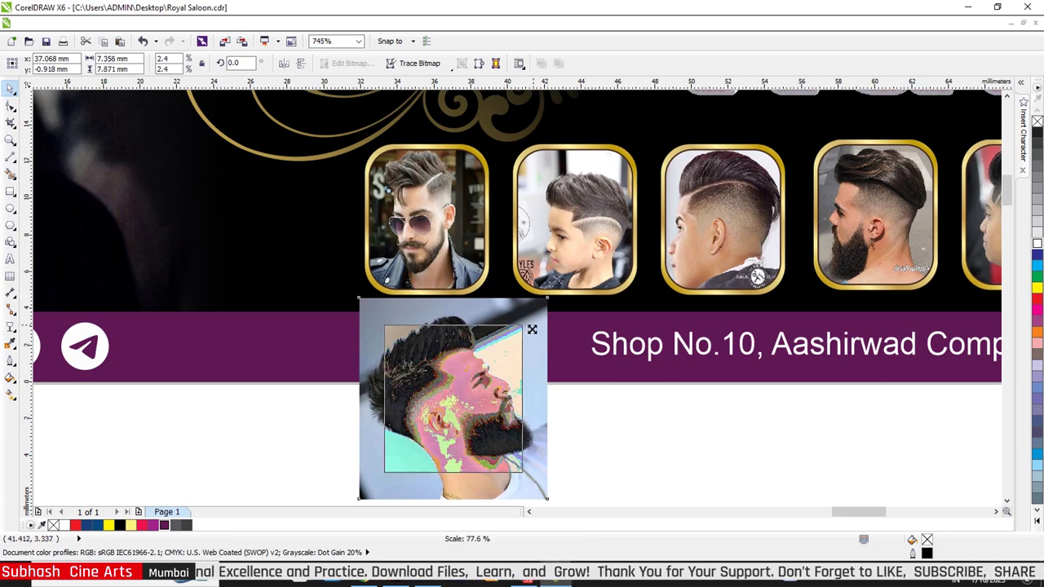
{"action": "left_click_drag", "start_coordinate": [546, 296], "coordinate": [504, 346]}
{"action": "mouse_move", "coordinate": [457, 384]}
{"action": "left_mouse_down"}
{"action": "mouse_move", "coordinate": [433, 289]}
{"action": "mouse_move", "coordinate": [426, 186]}
{"action": "left_mouse_up"}
{"action": "scroll", "coordinate": [430, 190], "scroll_direction": "up", "scroll_amount": 2}
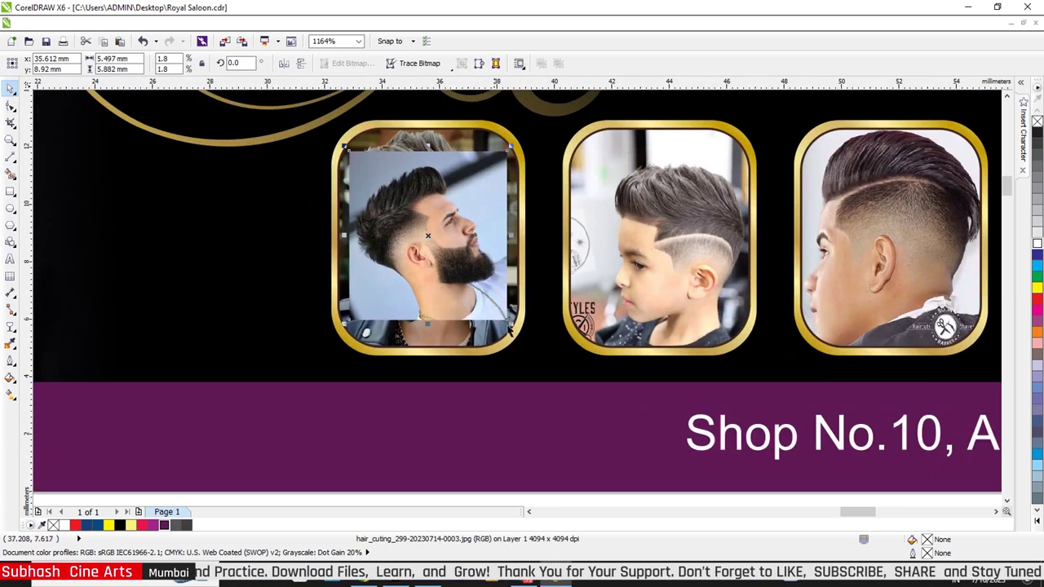
{"action": "left_click_drag", "start_coordinate": [516, 324], "coordinate": [533, 347]}
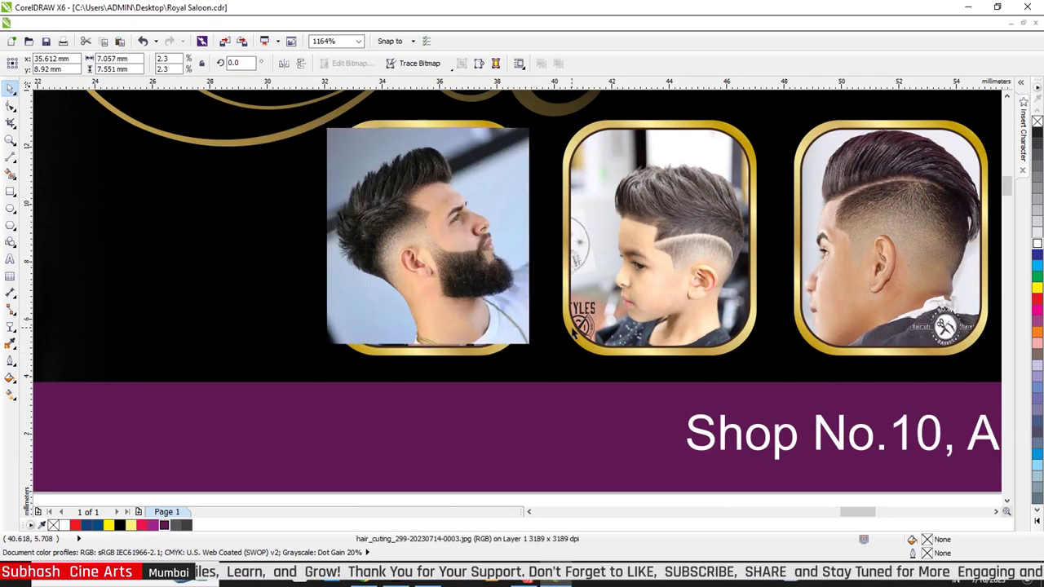
{"action": "key", "text": "ctrl+Page_Down"}
{"action": "key", "text": "ctrl+Page_Up"}
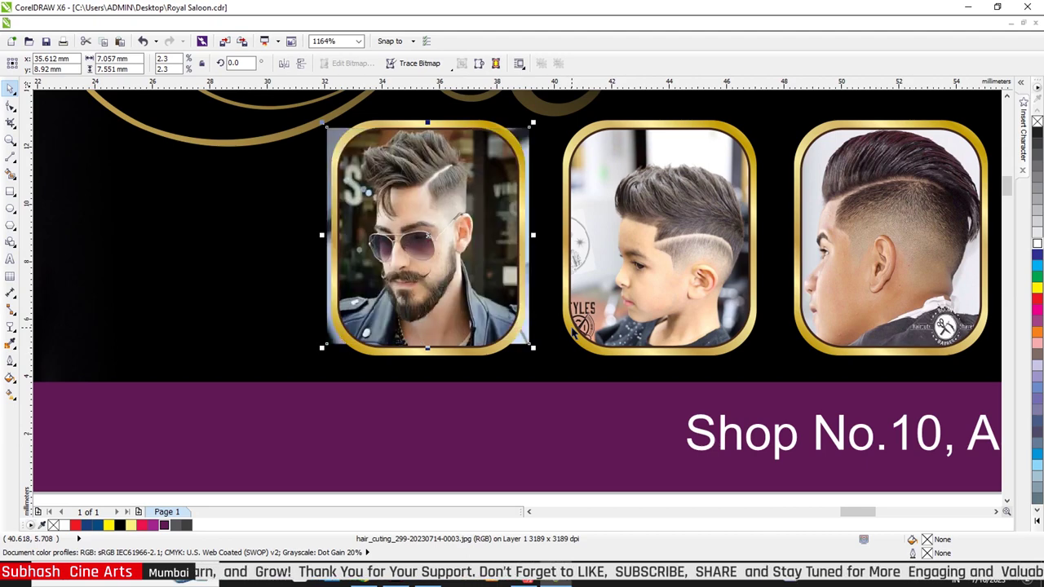
{"action": "left_click", "coordinate": [153, 24]}
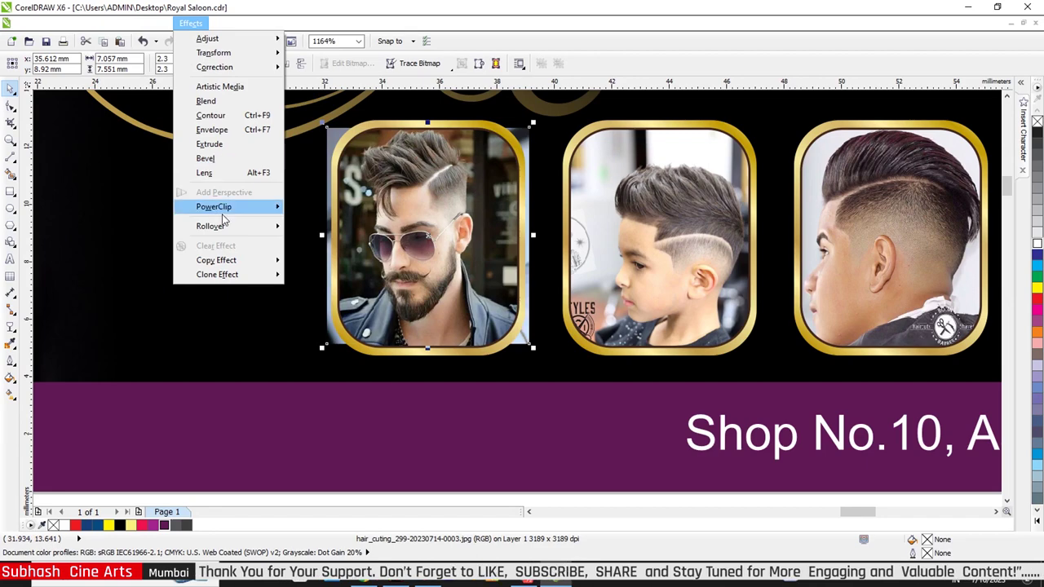
{"action": "mouse_move", "coordinate": [214, 206]}
{"action": "left_click", "coordinate": [330, 208]}
{"action": "left_click", "coordinate": [359, 192]}
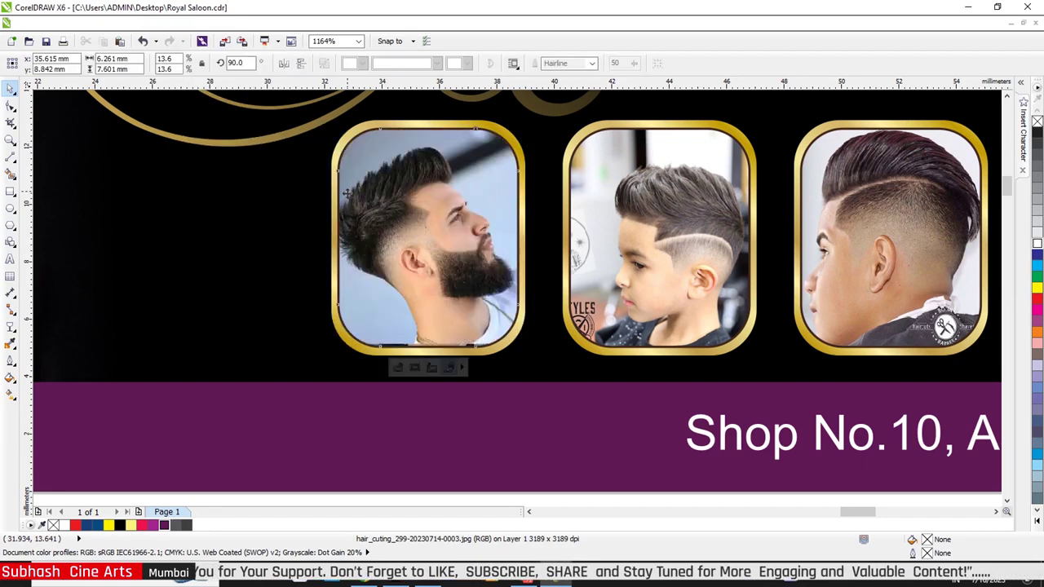
{"action": "scroll", "coordinate": [364, 191], "scroll_direction": "down", "scroll_amount": 3}
{"action": "scroll", "coordinate": [365, 191], "scroll_direction": "down", "scroll_amount": 2}
Step: Group the row of hairstyle thumbnails into a single 18-object group
{"action": "scroll", "coordinate": [373, 204], "scroll_direction": "down", "scroll_amount": 1}
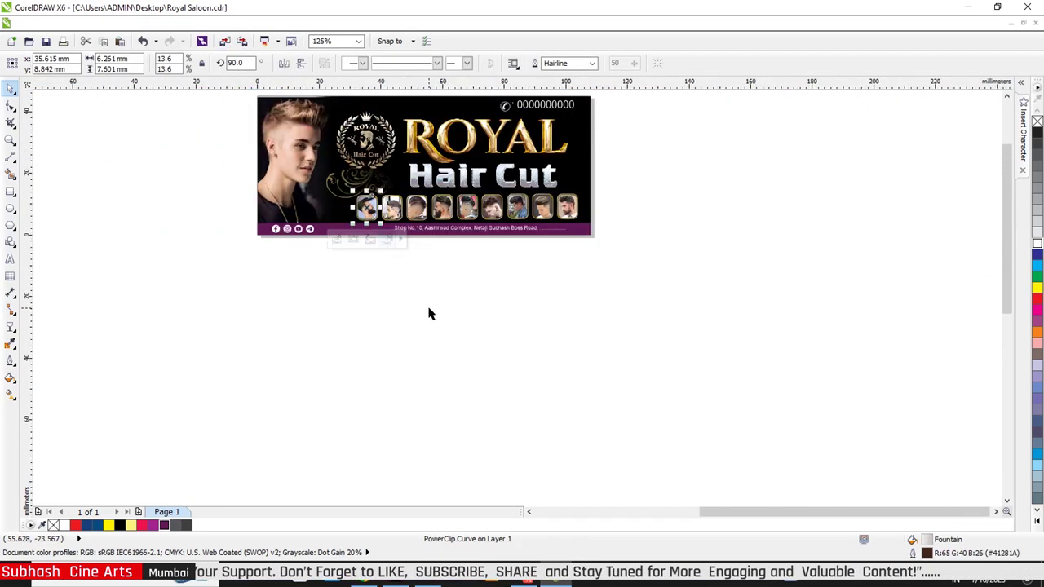
{"action": "left_click", "coordinate": [426, 310]}
{"action": "scroll", "coordinate": [392, 193], "scroll_direction": "up", "scroll_amount": 2}
{"action": "scroll", "coordinate": [351, 192], "scroll_direction": "up", "scroll_amount": 1}
{"action": "scroll", "coordinate": [620, 193], "scroll_direction": "down", "scroll_amount": 1}
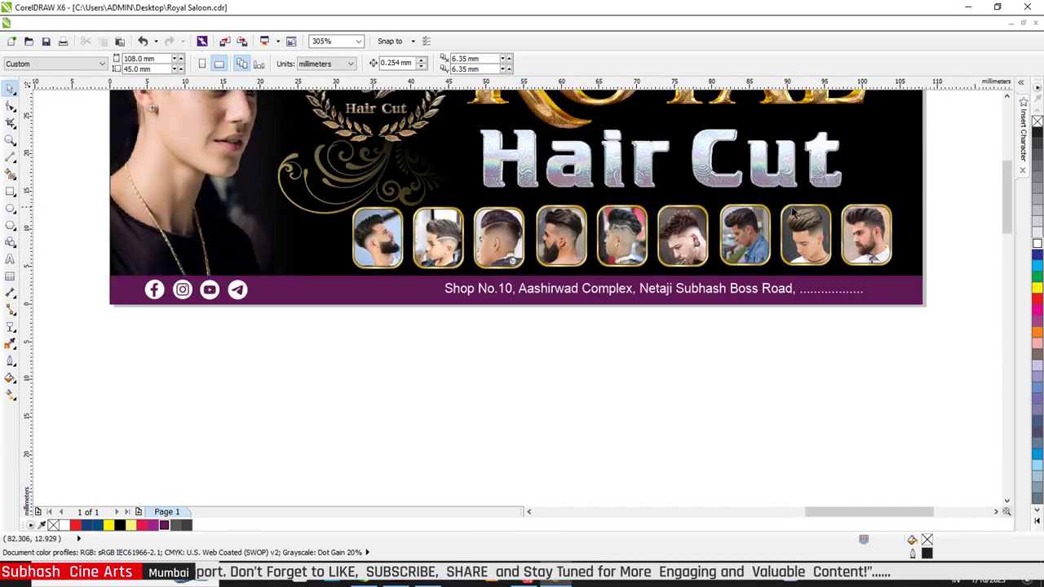
{"action": "left_click_drag", "start_coordinate": [969, 191], "coordinate": [320, 281]}
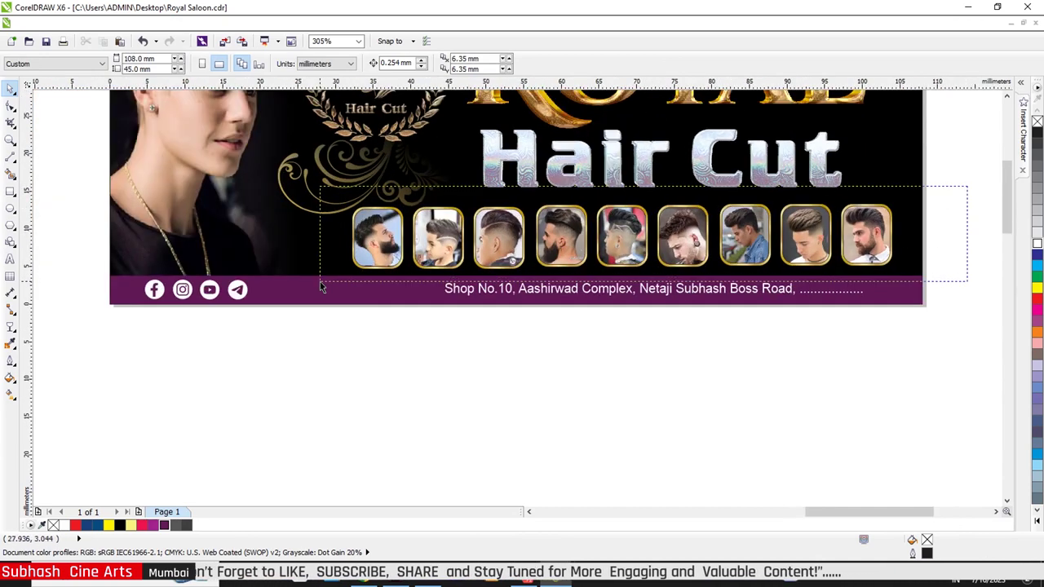
{"action": "left_click", "coordinate": [346, 62]}
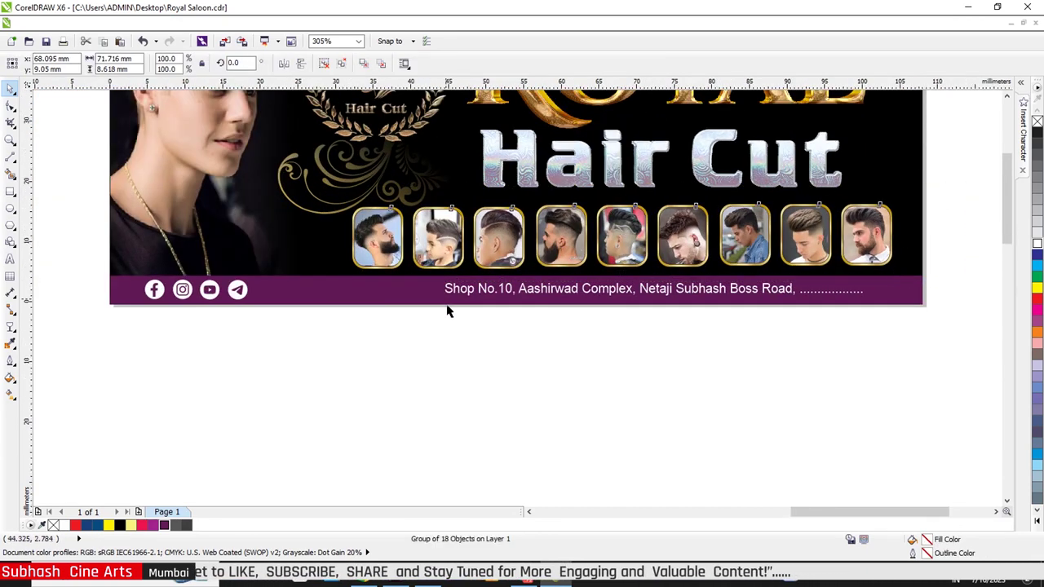
{"action": "scroll", "coordinate": [448, 312], "scroll_direction": "down", "scroll_amount": 2}
{"action": "scroll", "coordinate": [460, 206], "scroll_direction": "up", "scroll_amount": 1}
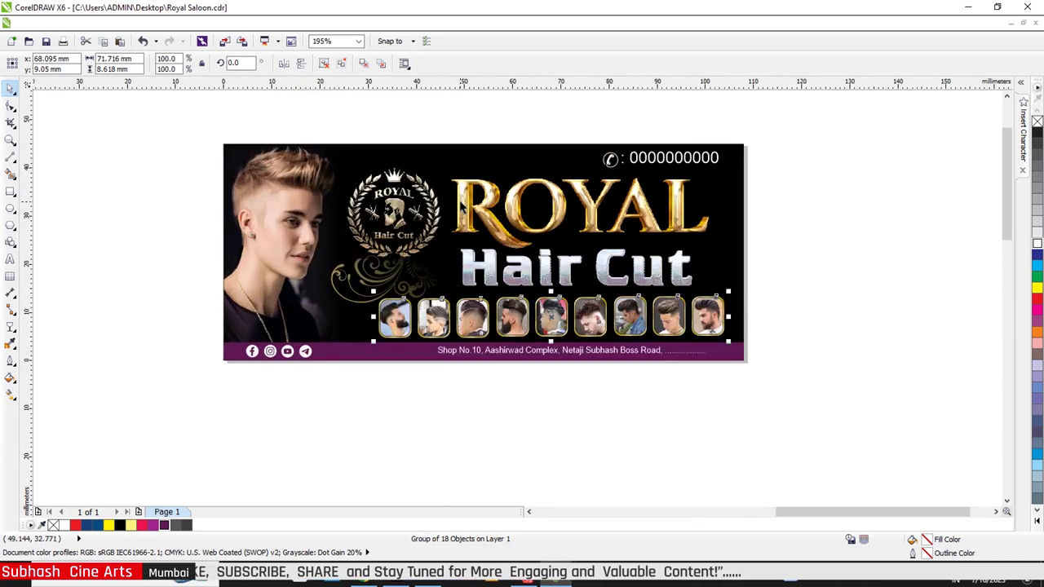
Step: Select every banner object and group them into one 11-object group
{"action": "left_click", "coordinate": [802, 216]}
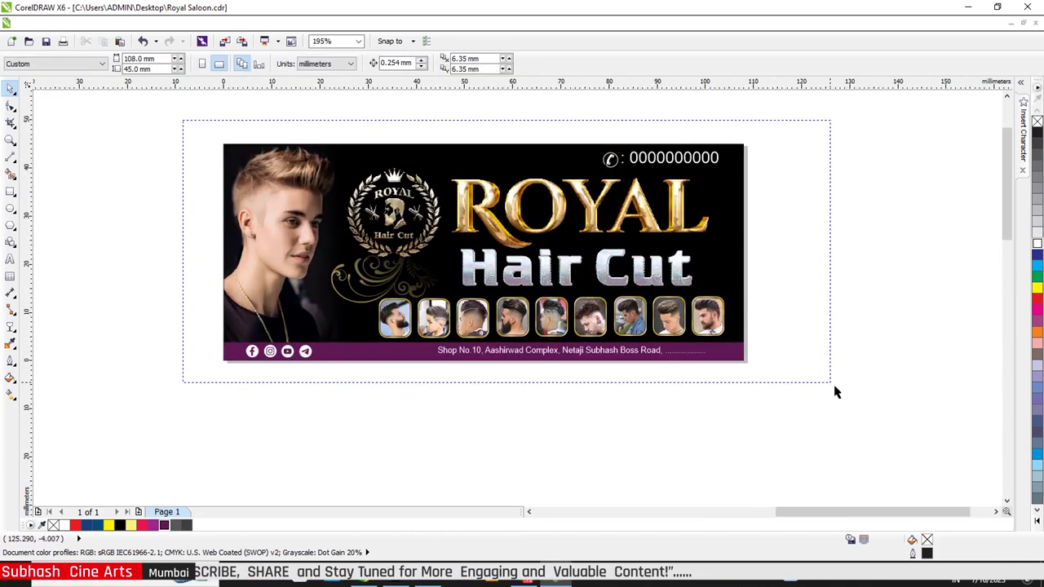
{"action": "key", "text": "ctrl+a"}
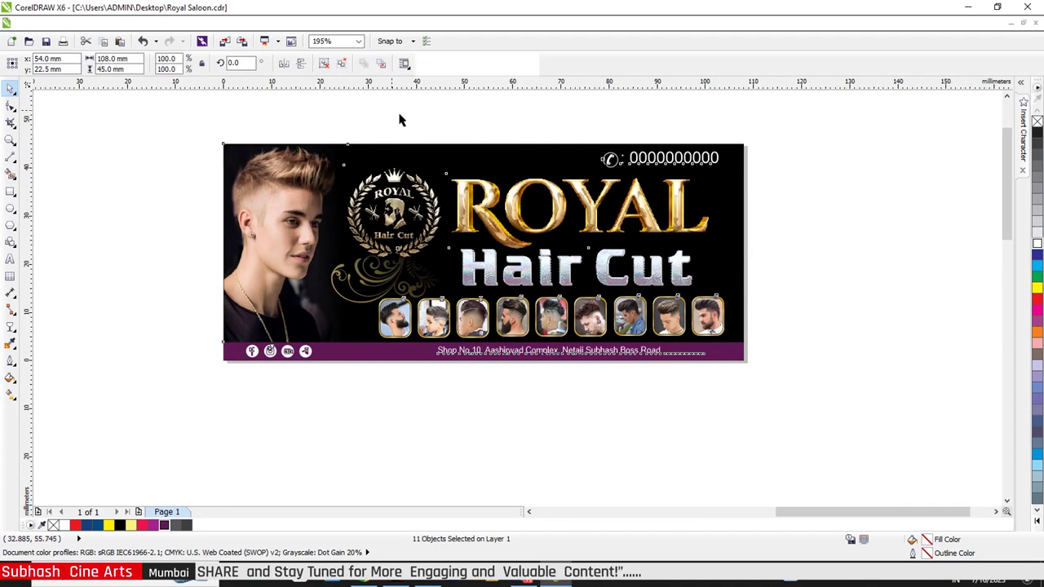
{"action": "key", "text": "ctrl+g"}
{"action": "scroll", "coordinate": [326, 108], "scroll_direction": "up", "scroll_amount": 1}
{"action": "scroll", "coordinate": [571, 159], "scroll_direction": "down", "scroll_amount": 1}
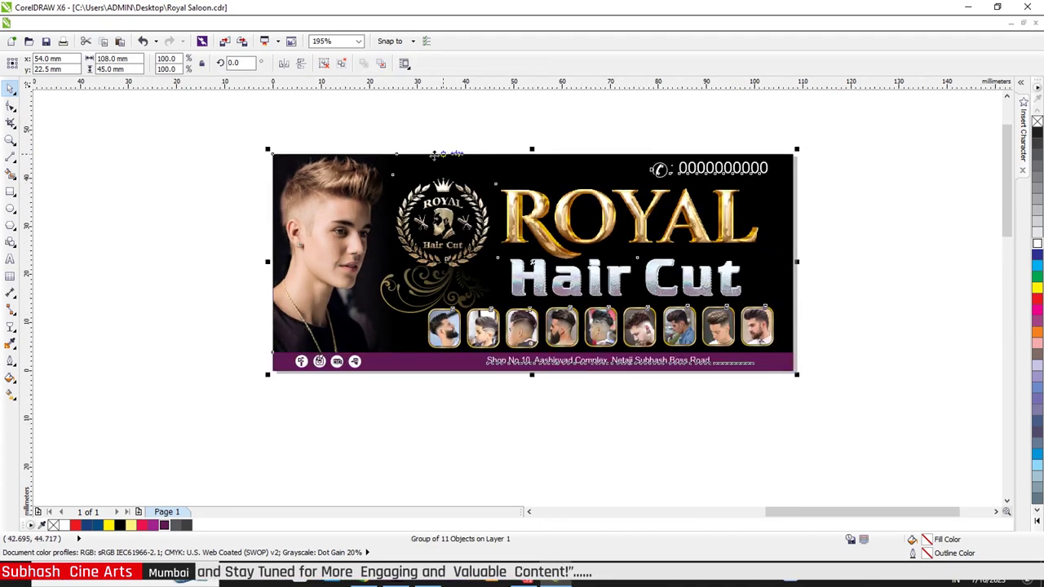
{"action": "scroll", "coordinate": [435, 153], "scroll_direction": "up", "scroll_amount": 1}
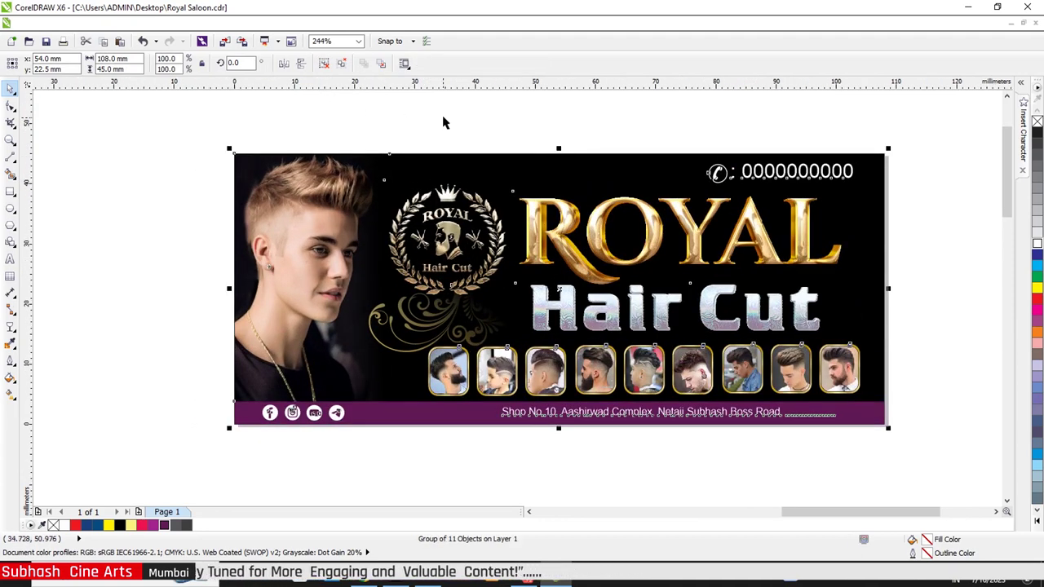
Step: Export the selected banner as a JPG named 'Black Back 102 X 42' to the Desktop
{"action": "left_click", "coordinate": [29, 22]}
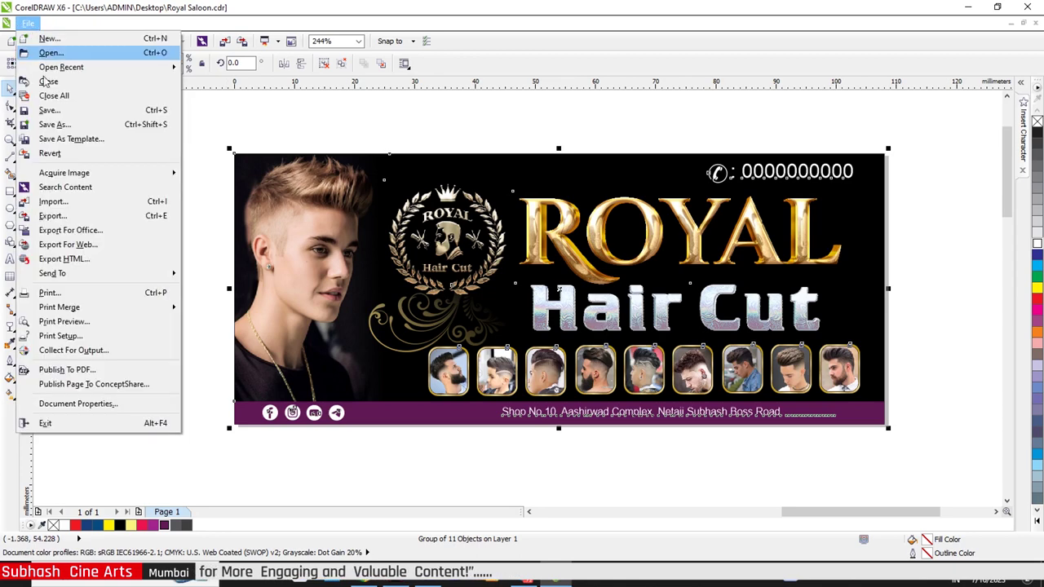
{"action": "left_click", "coordinate": [75, 220]}
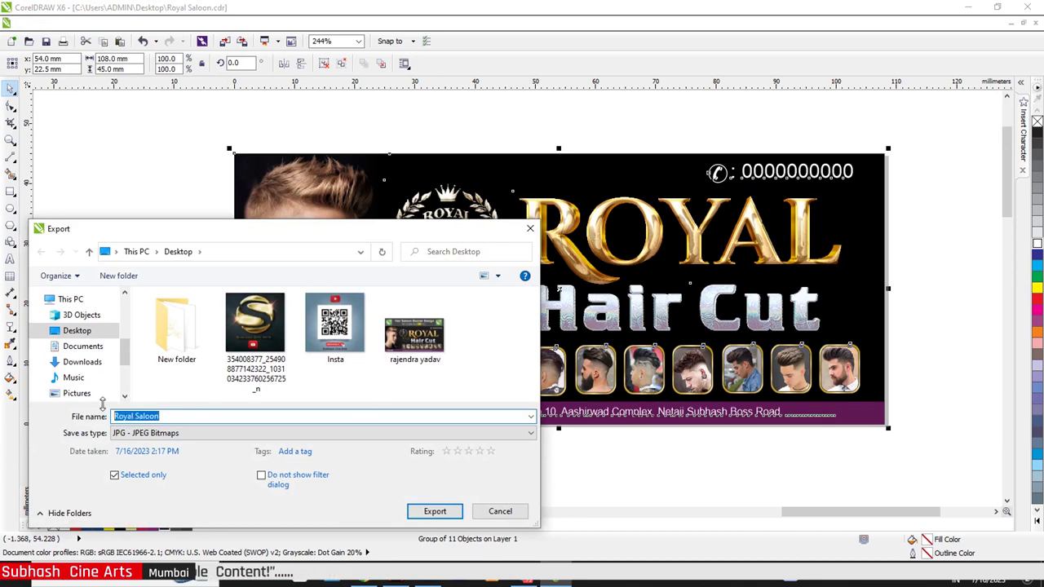
{"action": "type", "text": "Black Back 102 X 42"}
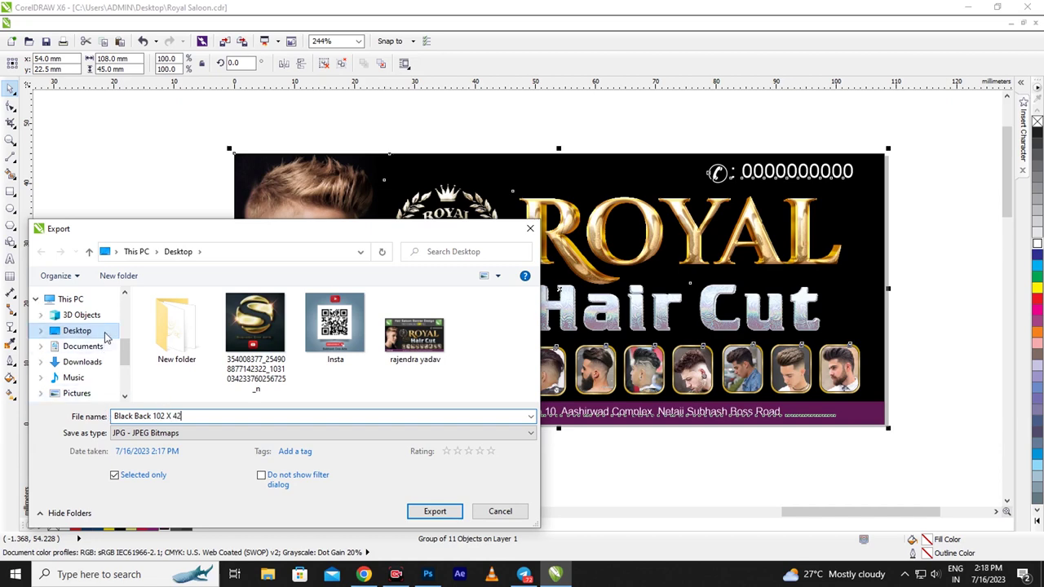
{"action": "left_click", "coordinate": [435, 511]}
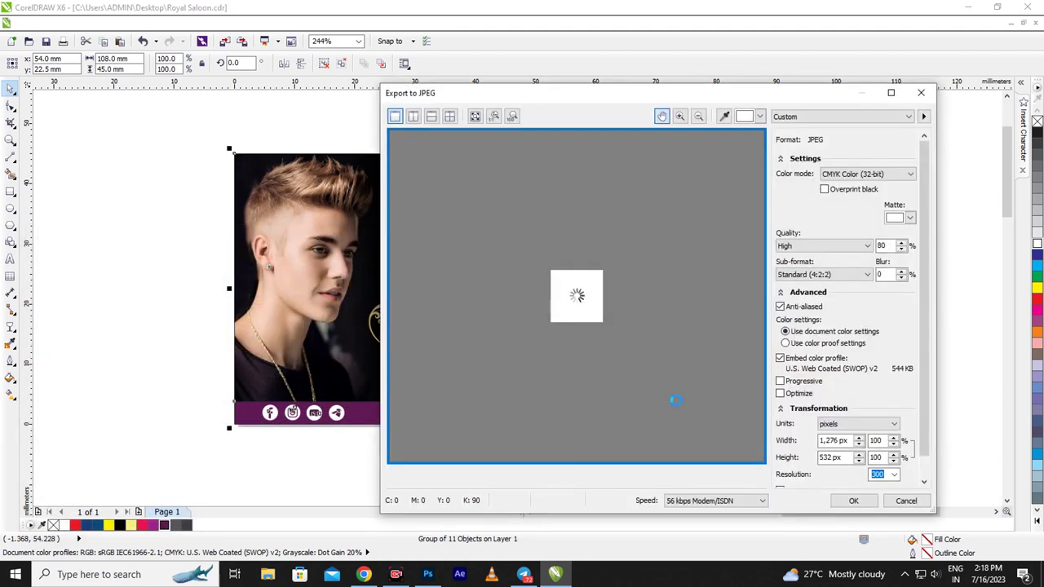
Step: Export the JPEG at 102 × 42.5 inches and 100 dpi resolution
{"action": "left_click", "coordinate": [856, 425]}
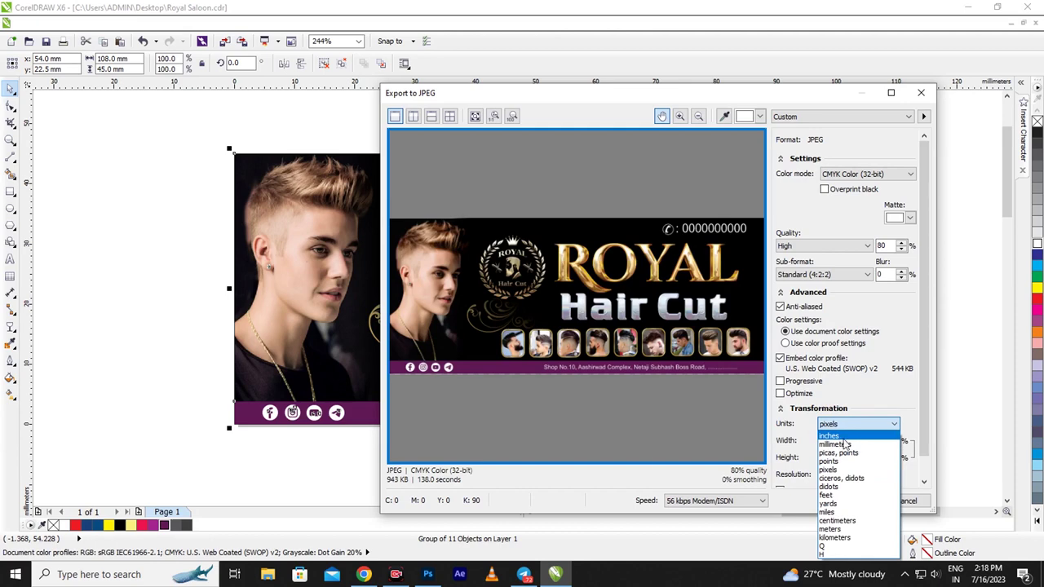
{"action": "left_click", "coordinate": [829, 436]}
{"action": "double_click", "coordinate": [878, 474]}
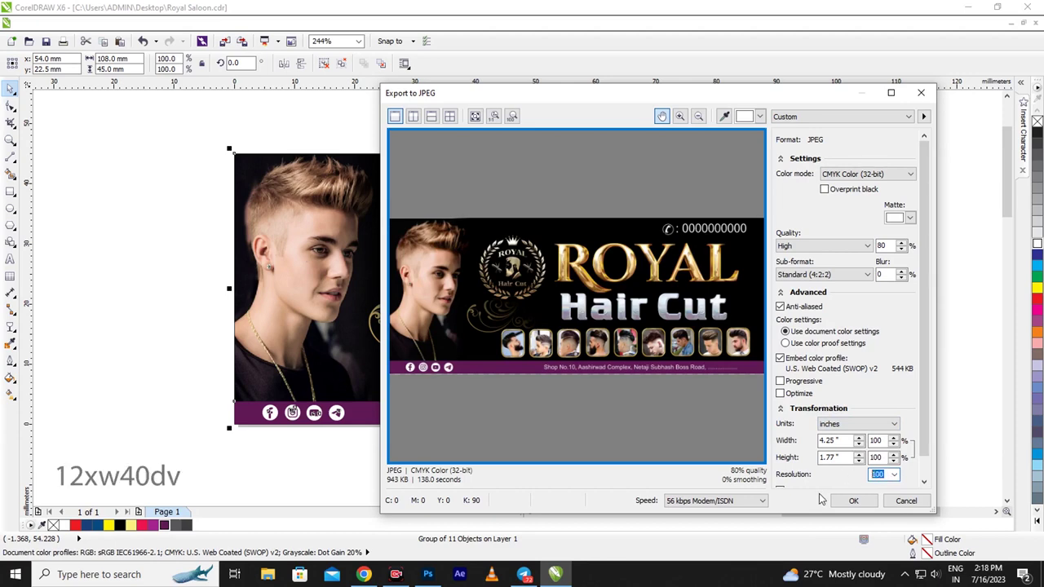
{"action": "left_click", "coordinate": [840, 441]}
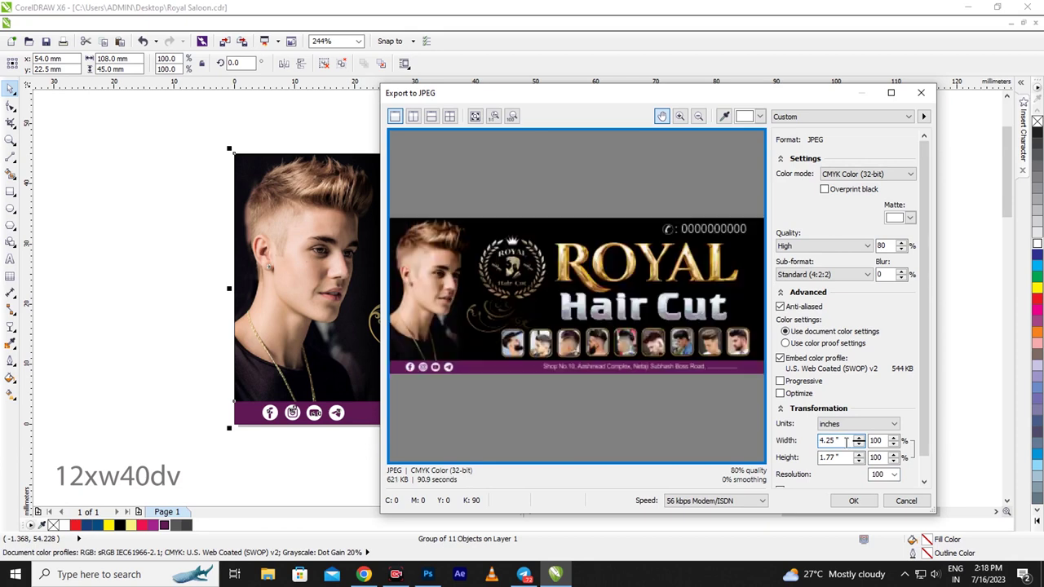
{"action": "left_click_drag", "start_coordinate": [846, 440], "coordinate": [787, 449]}
{"action": "type", "text": "1"}
{"action": "type", "text": "02"}
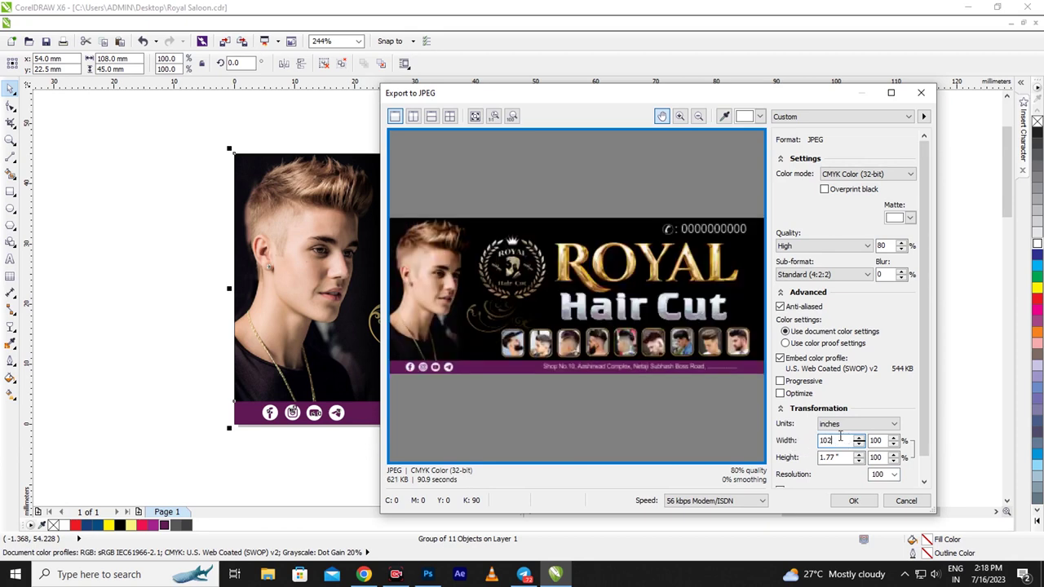
{"action": "left_click", "coordinate": [848, 461]}
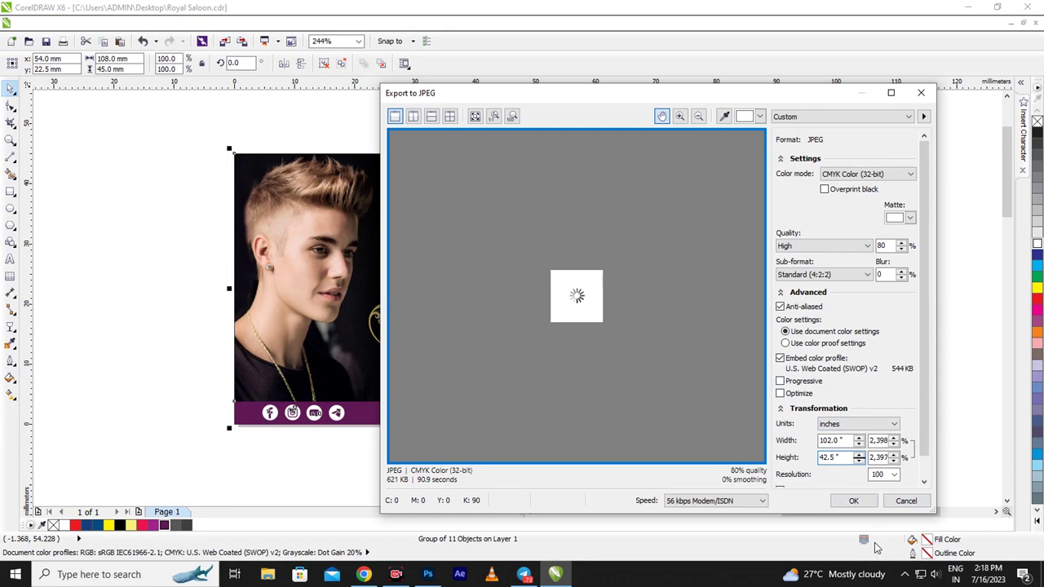
{"action": "left_click", "coordinate": [864, 503]}
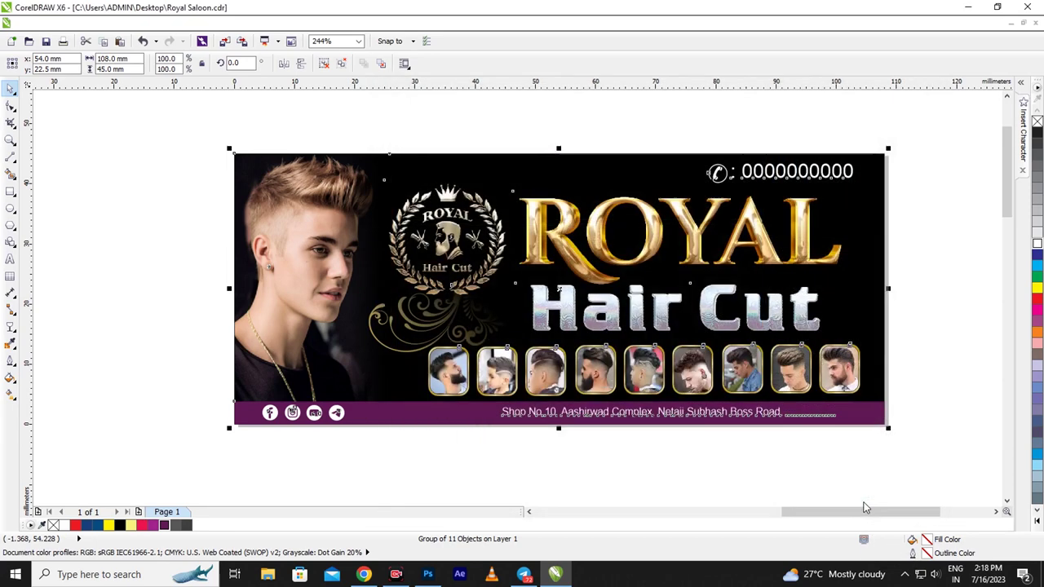
Step: Minimise CorelDRAW and open the exported Black Back 102 X 42 image from the desktop
{"action": "left_click", "coordinate": [966, 7]}
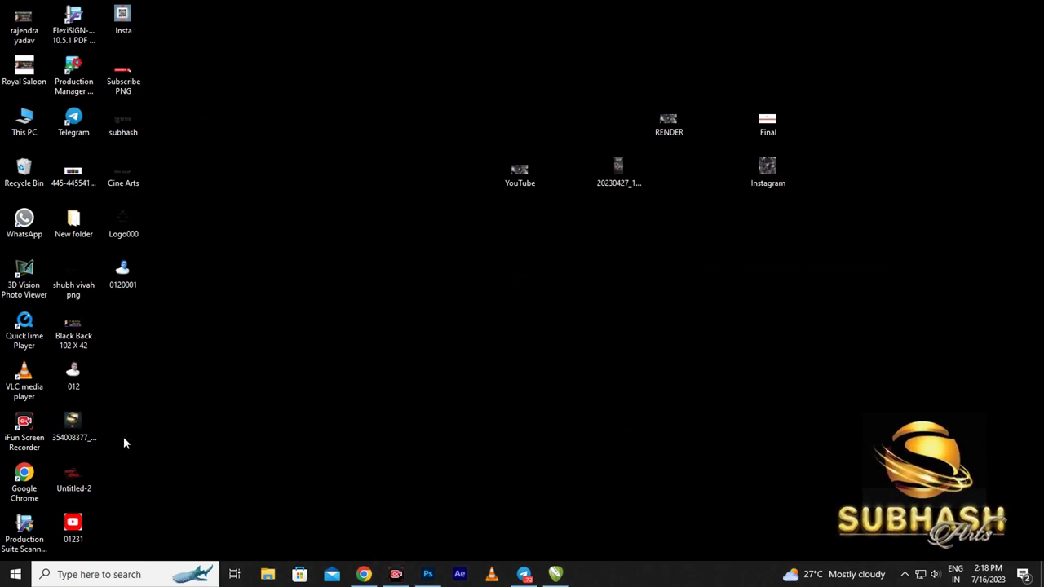
{"action": "left_click", "coordinate": [82, 352]}
{"action": "double_click", "coordinate": [82, 334]}
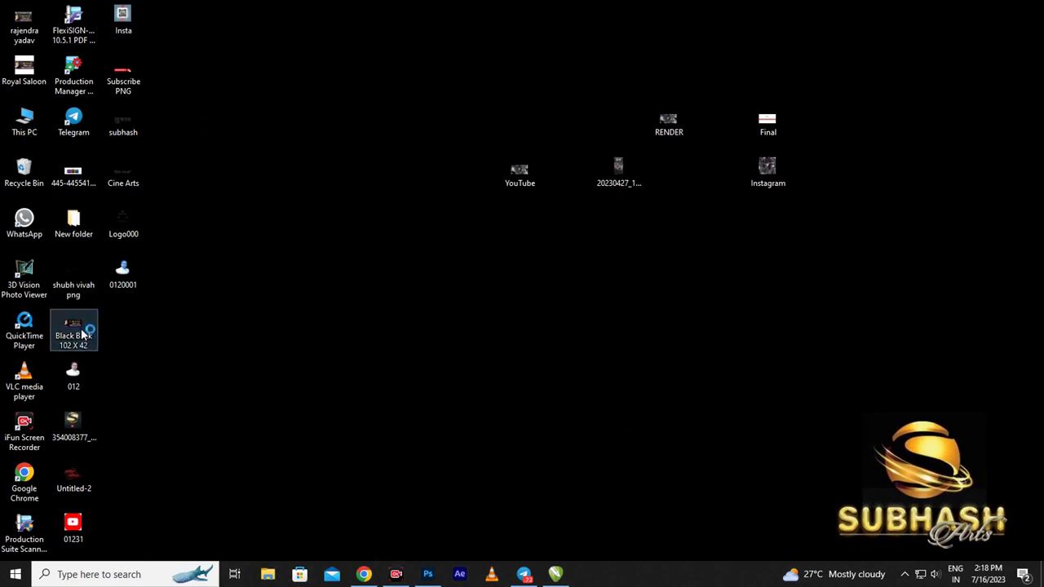